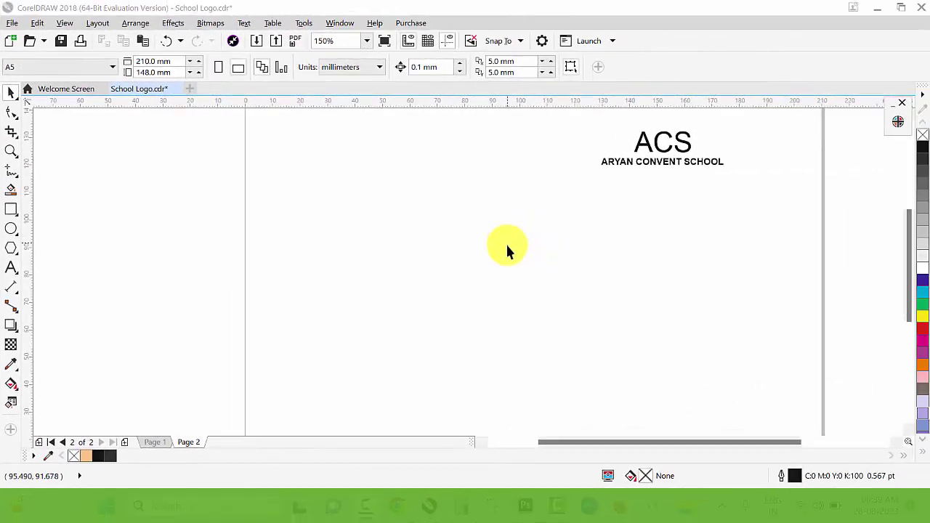
Step: Zoom in on the blank area of Page 2 below ARYAN CONVENT SCHOOL
click(11, 151)
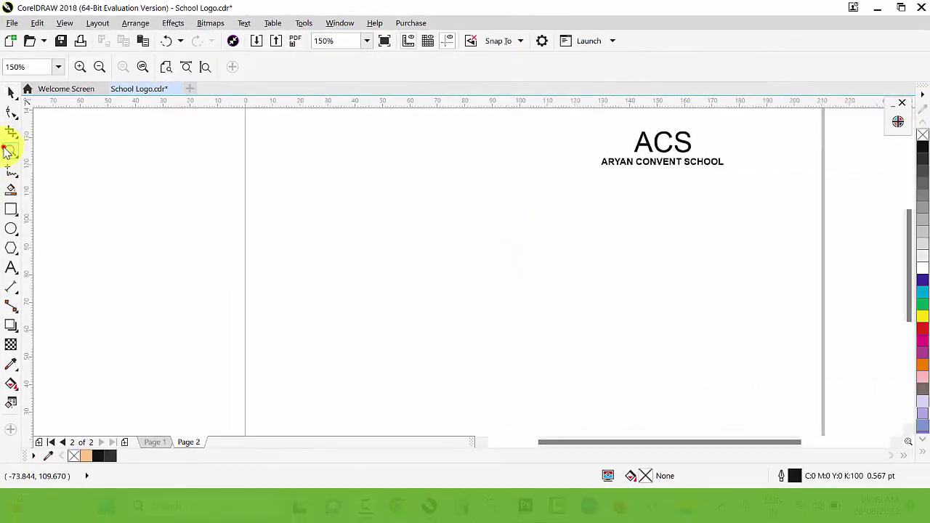
drag(285, 156, 777, 416)
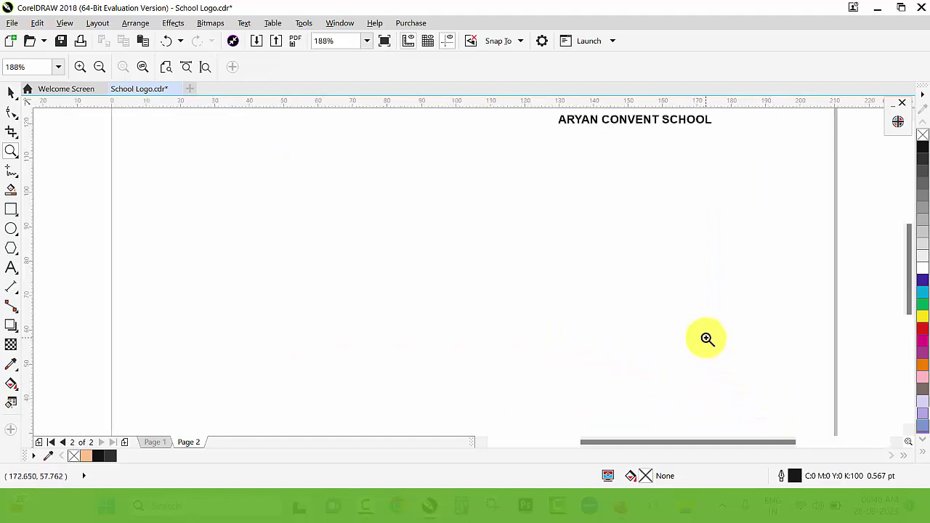
key(space)
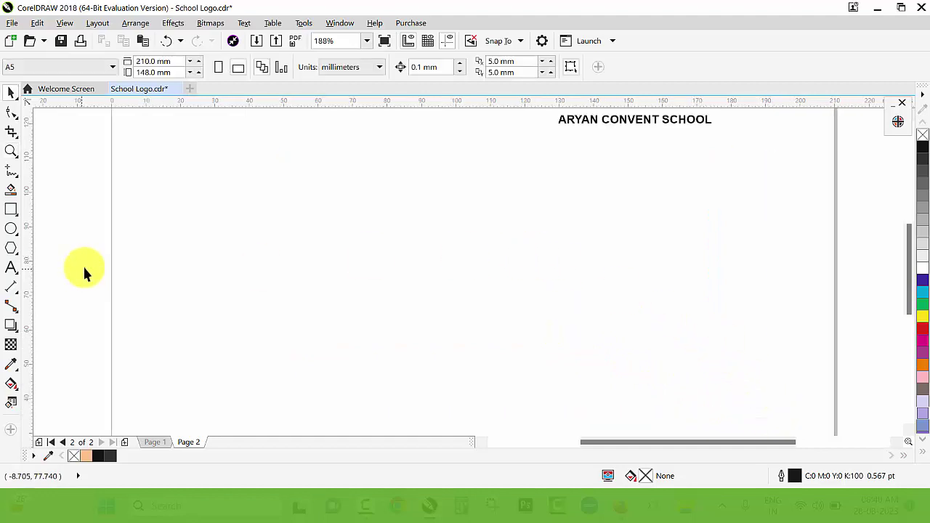
click(11, 209)
Step: Draw a tall rectangle and round its bottom corners to 19.908 mm, making a U shape
drag(357, 171, 493, 333)
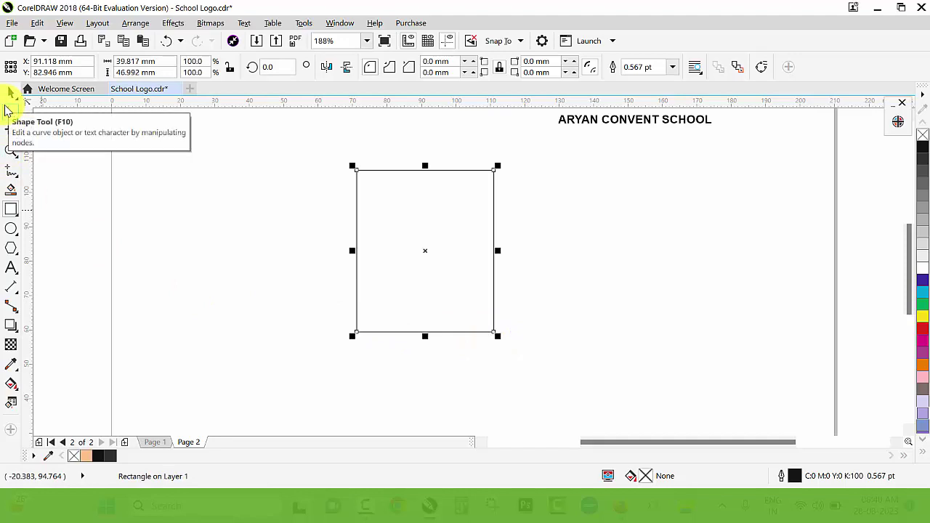
click(10, 112)
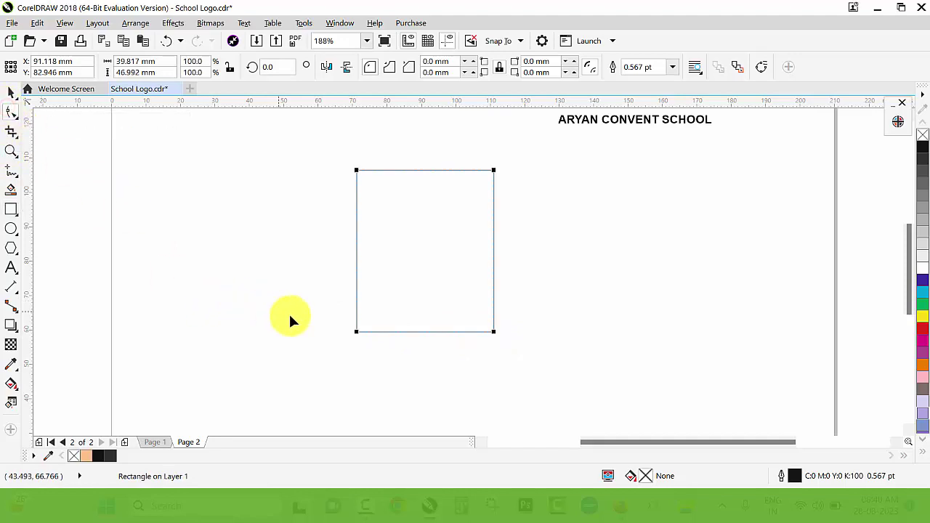
click(357, 334)
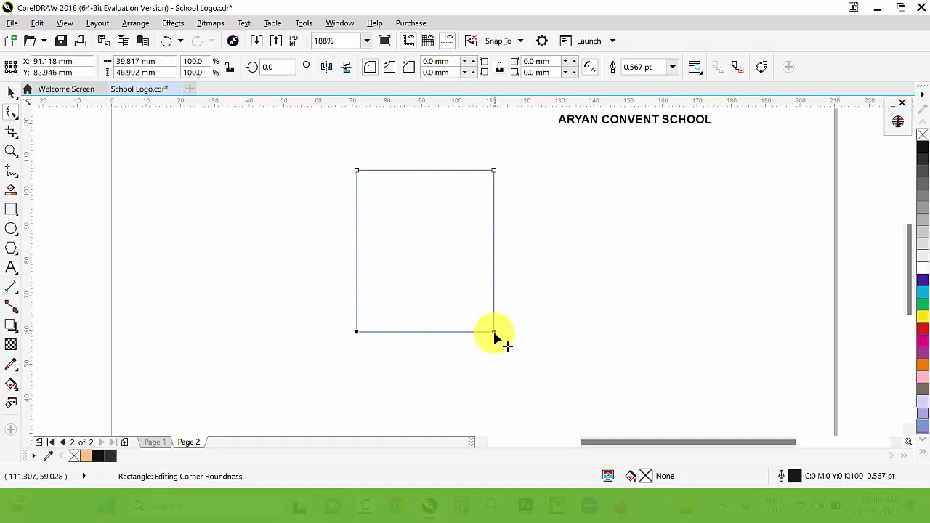
mouse_move(493, 334)
mouse_down()
mouse_move(458, 231)
mouse_move(459, 252)
mouse_up()
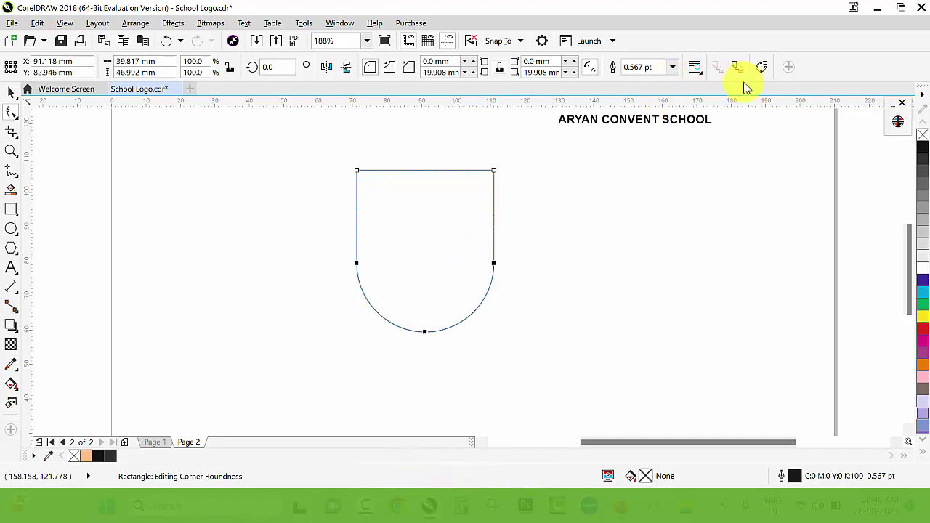
Step: Convert the rounded rectangle to curves and add a node at the bottom centre
click(763, 69)
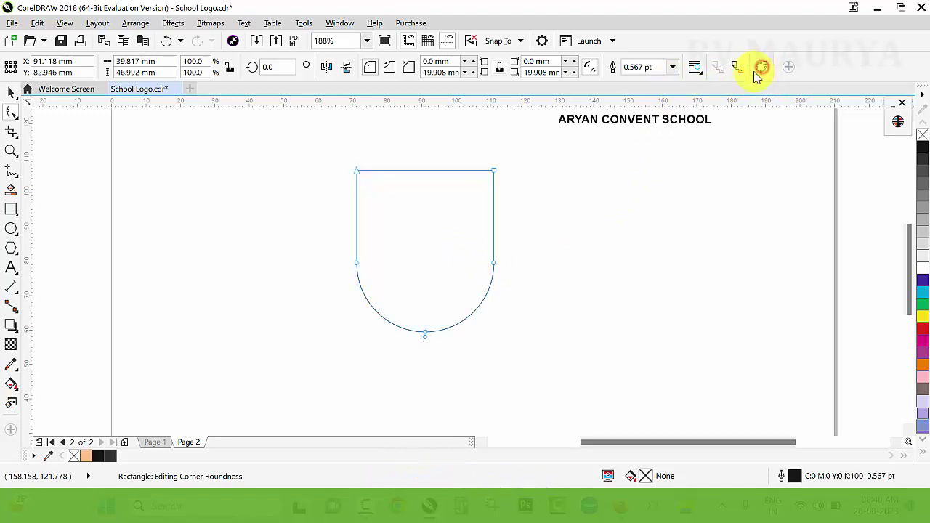
scroll(382, 369, up, 2)
scroll(433, 320, up, 2)
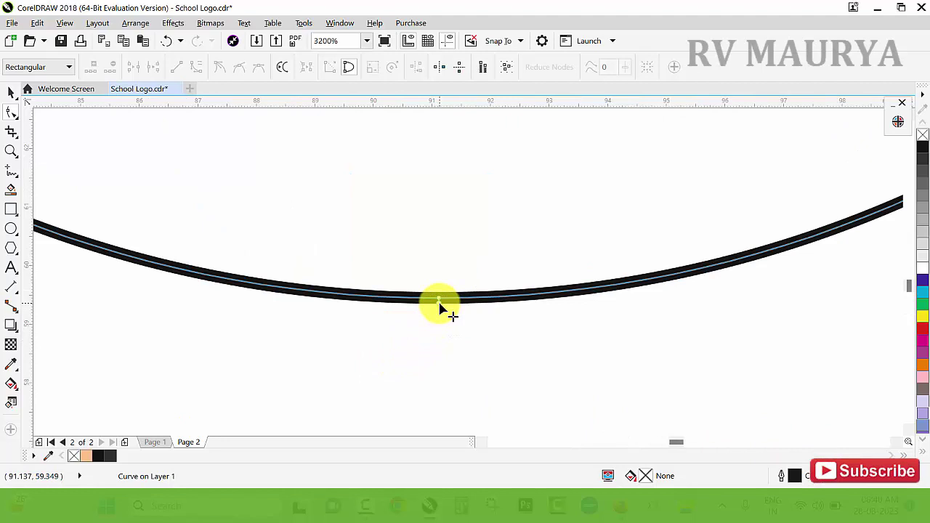
double_click(438, 300)
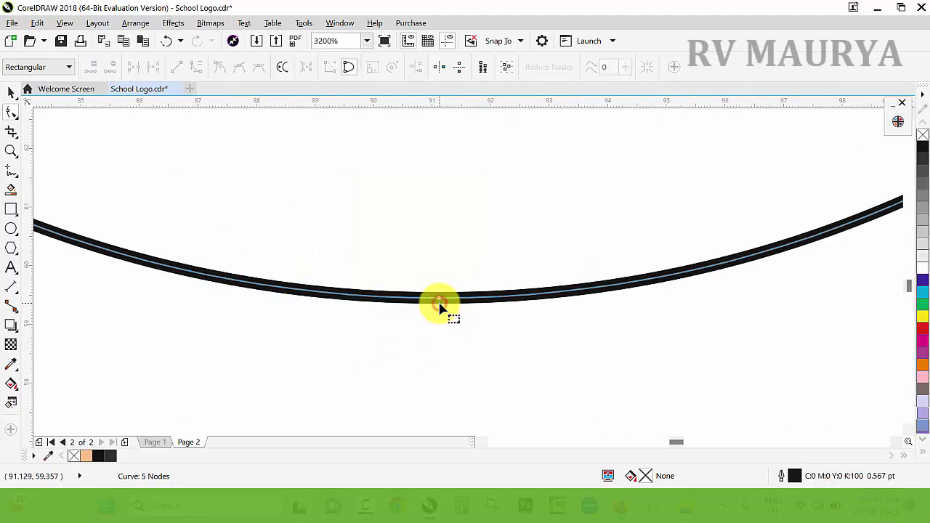
scroll(442, 309, down, 2)
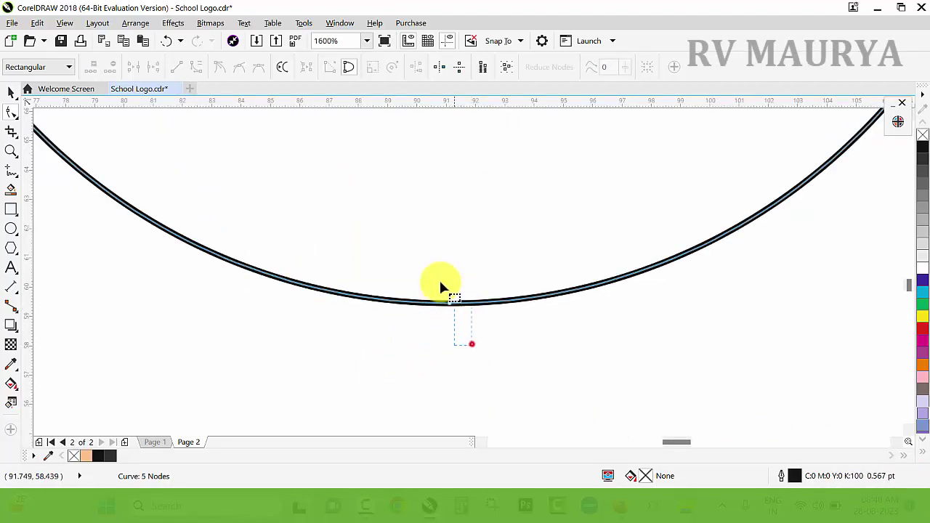
click(436, 302)
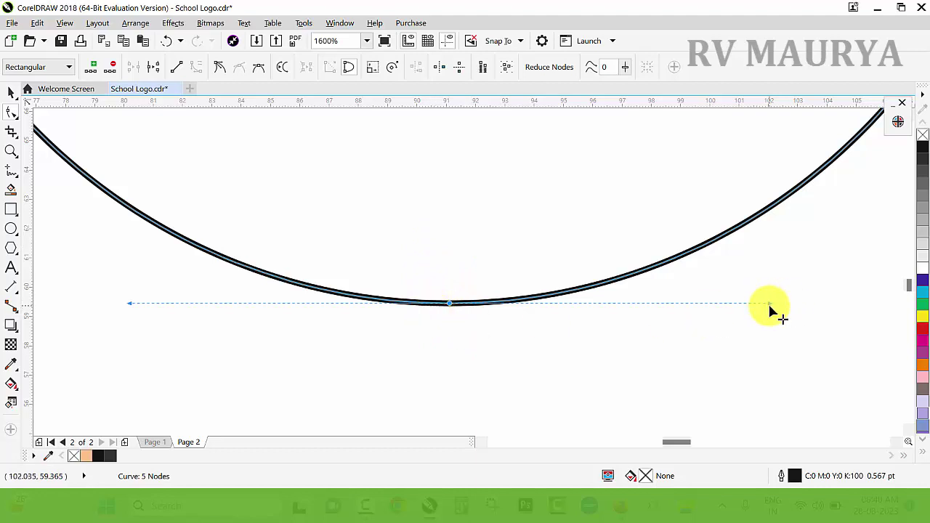
Step: Pull the bottom node's handles inward so the shield ends in a sharp point
drag(770, 304, 458, 306)
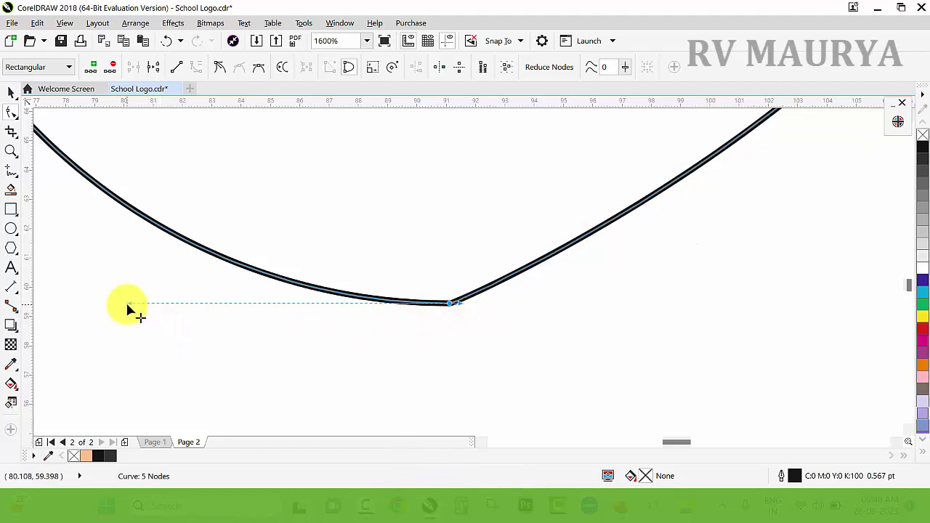
drag(129, 309, 439, 306)
scroll(450, 309, up, 1)
scroll(449, 313, up, 1)
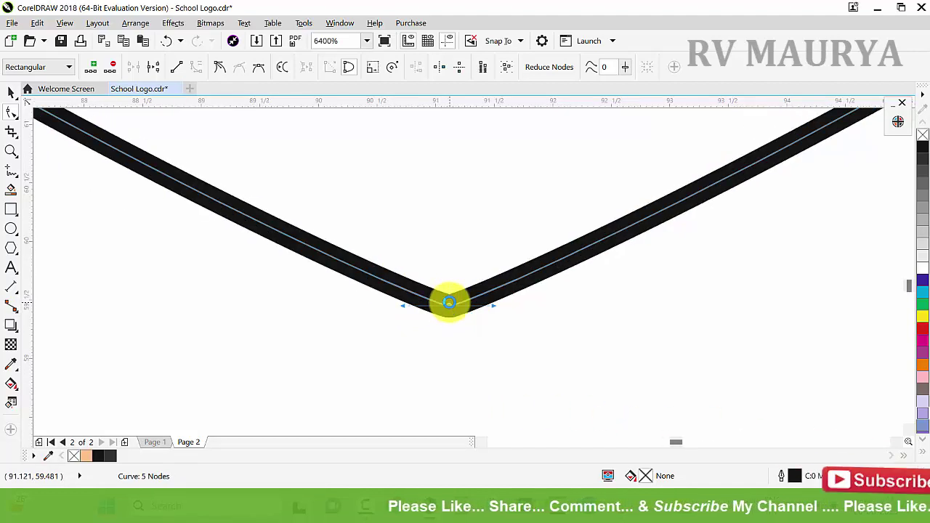
scroll(458, 327, down, 3)
scroll(476, 342, down, 1)
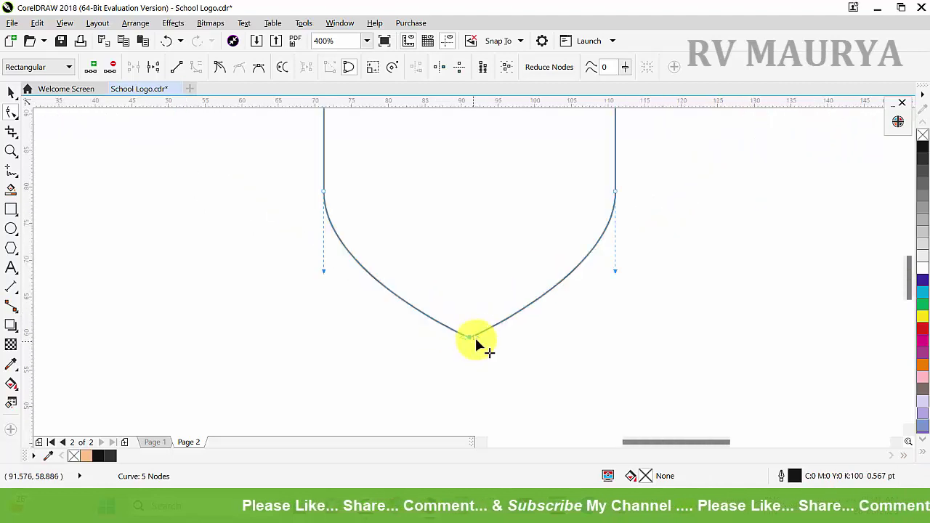
key(space)
scroll(534, 309, down, 1)
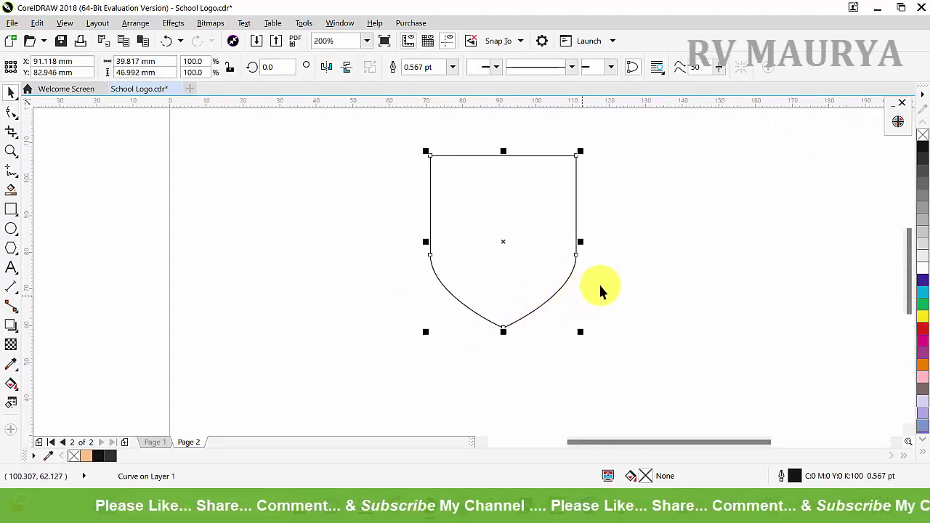
click(631, 286)
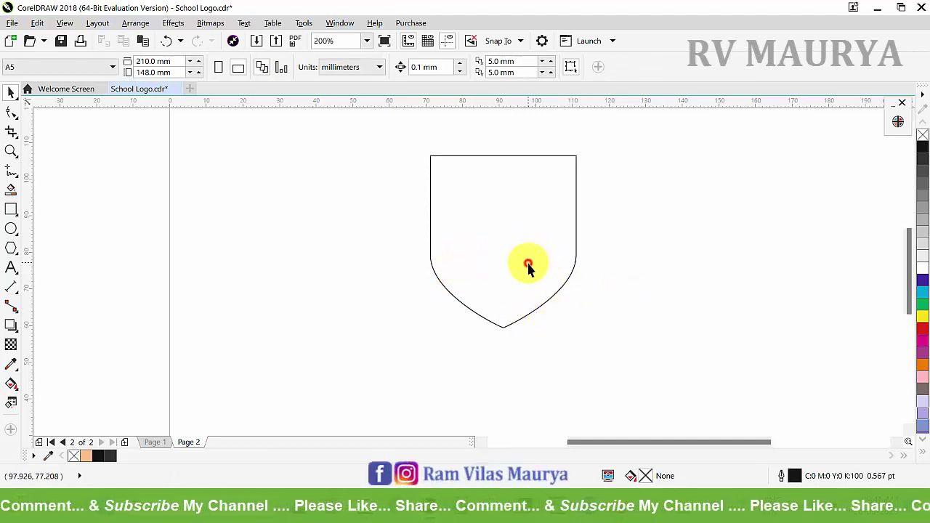
Step: Add a 2.246 mm inside contour to the shield and break it into a separate red outline
click(528, 267)
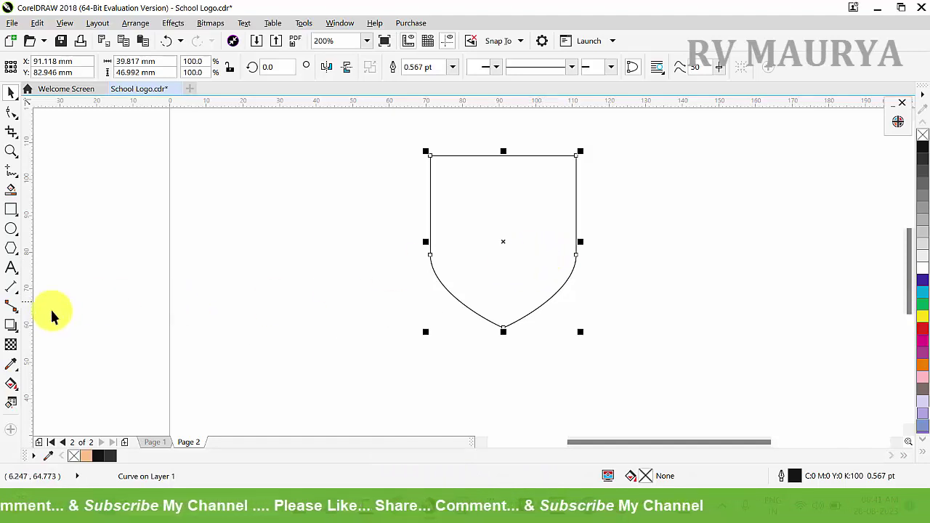
click(18, 331)
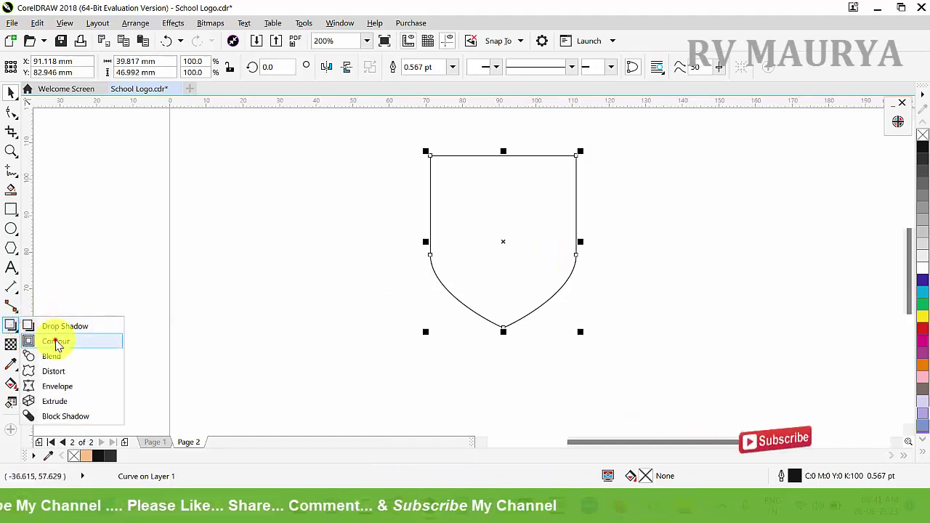
click(55, 338)
mouse_move(502, 179)
mouse_down()
mouse_move(516, 203)
mouse_move(512, 172)
mouse_up()
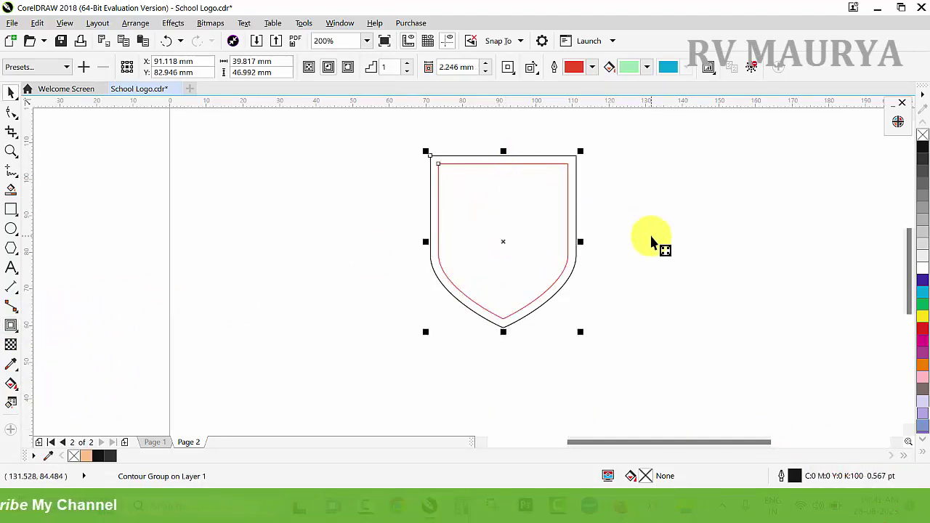
key(ctrl+k)
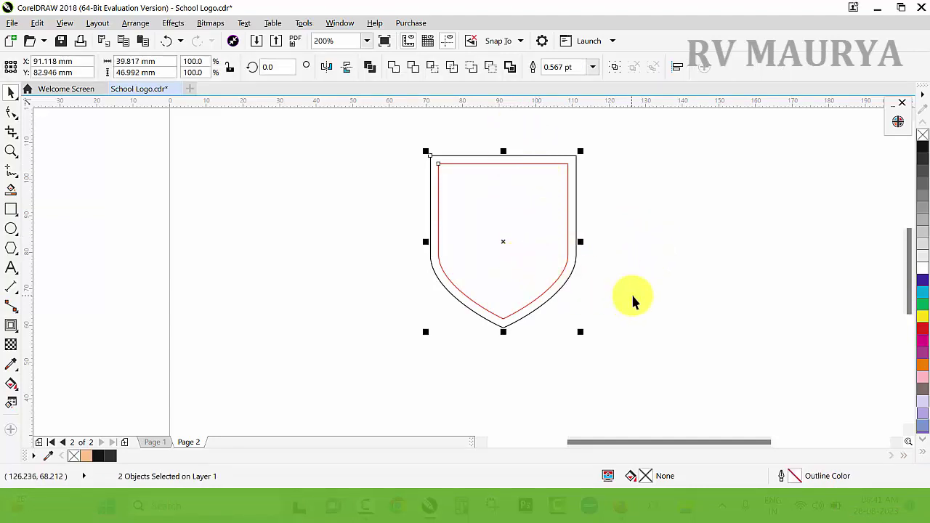
click(661, 286)
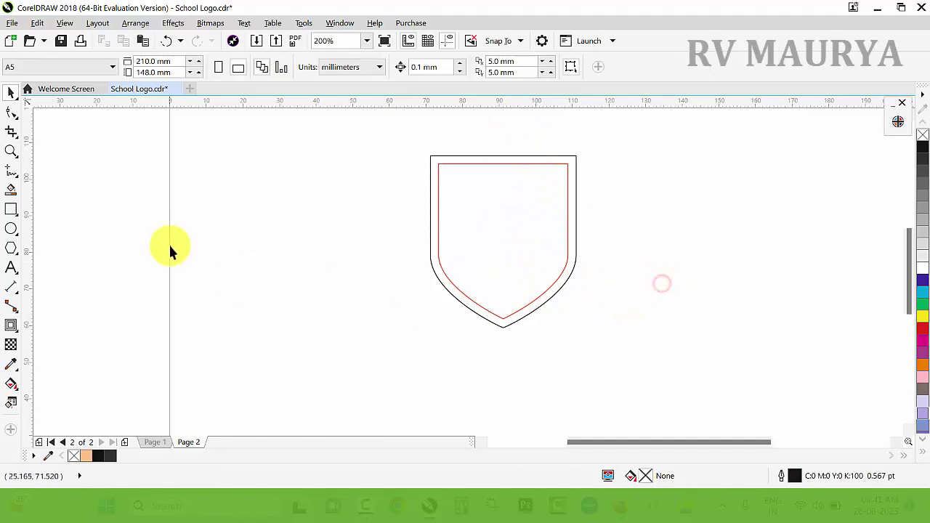
Step: Draw a vertical 63.5 mm line through the centre of the shield
click(11, 172)
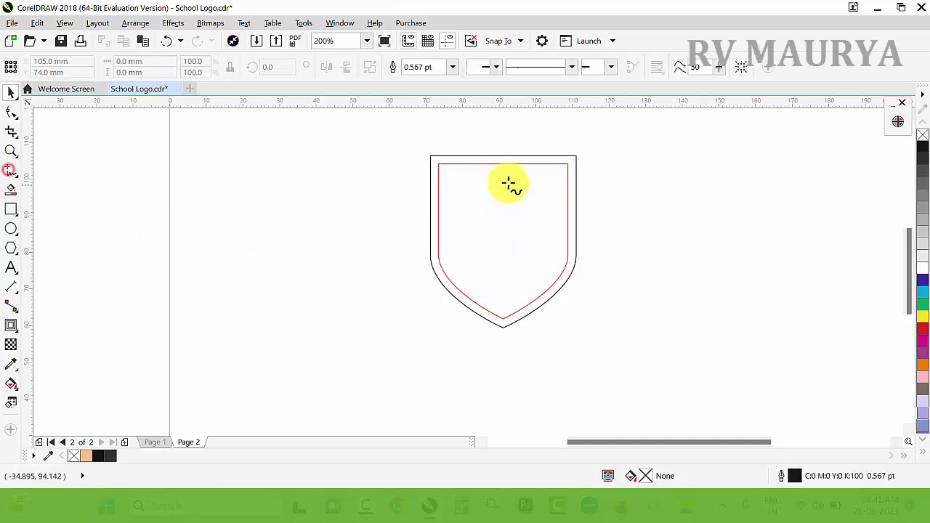
click(504, 131)
click(503, 369)
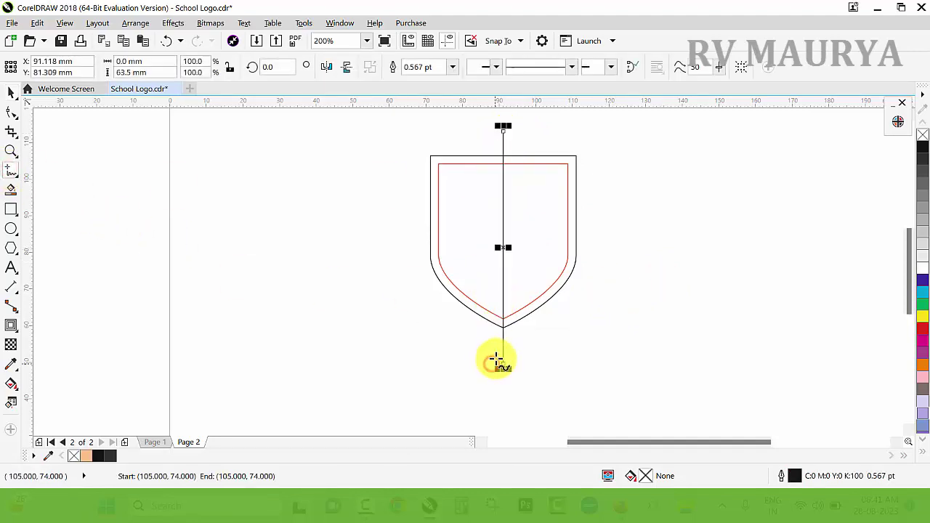
key(space)
shift+click(538, 188)
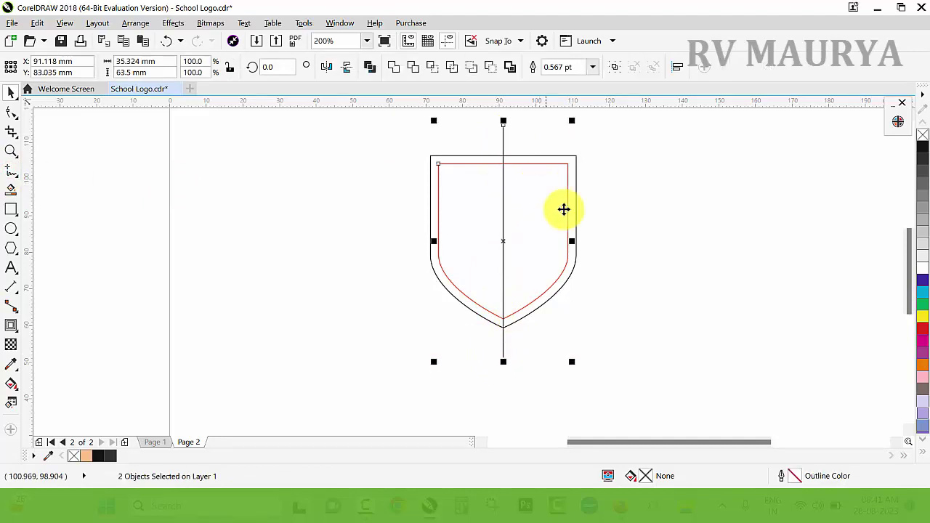
click(647, 252)
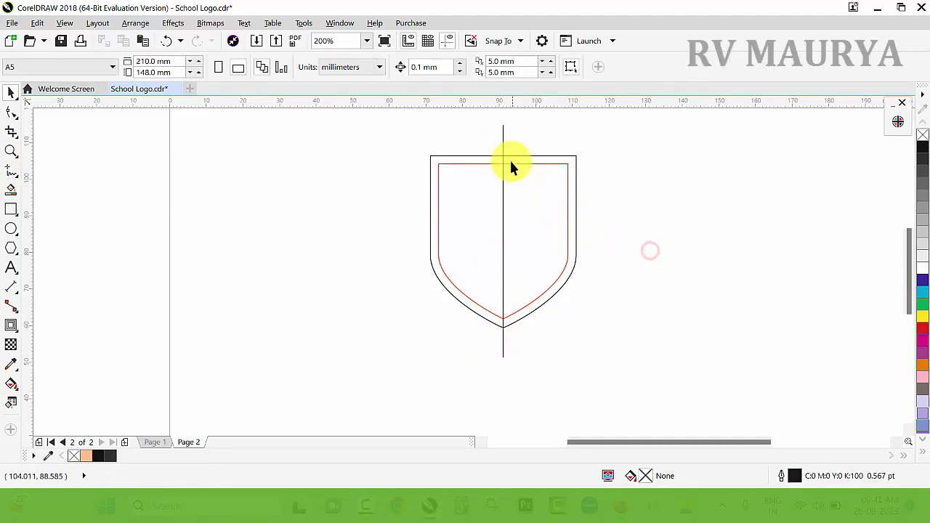
Step: Add a horizontal 63.5 mm line by rotating the line 90° across the shield's centre
click(502, 128)
click(505, 132)
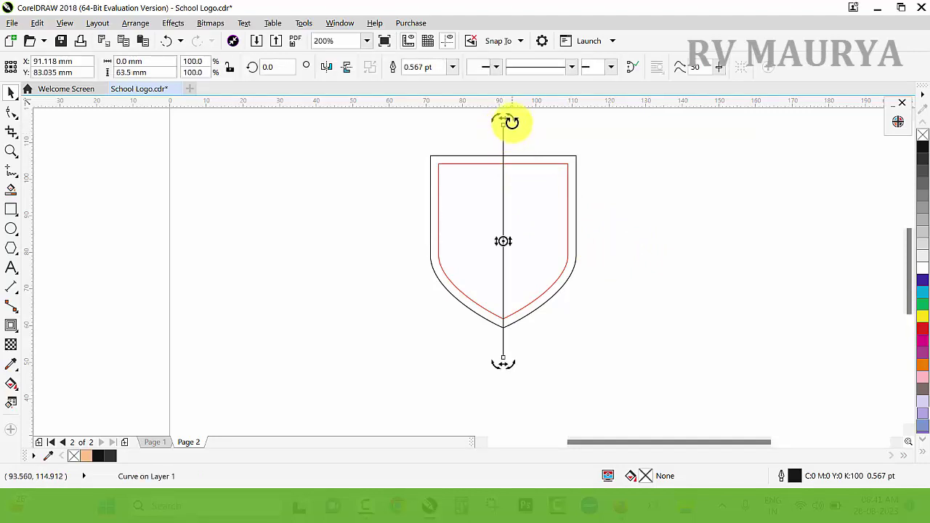
drag(511, 122, 297, 219)
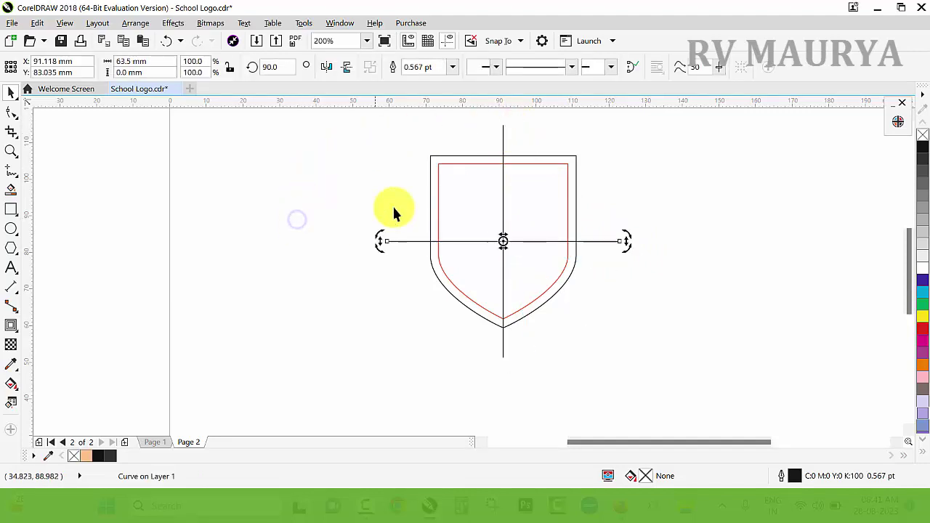
shift+click(439, 169)
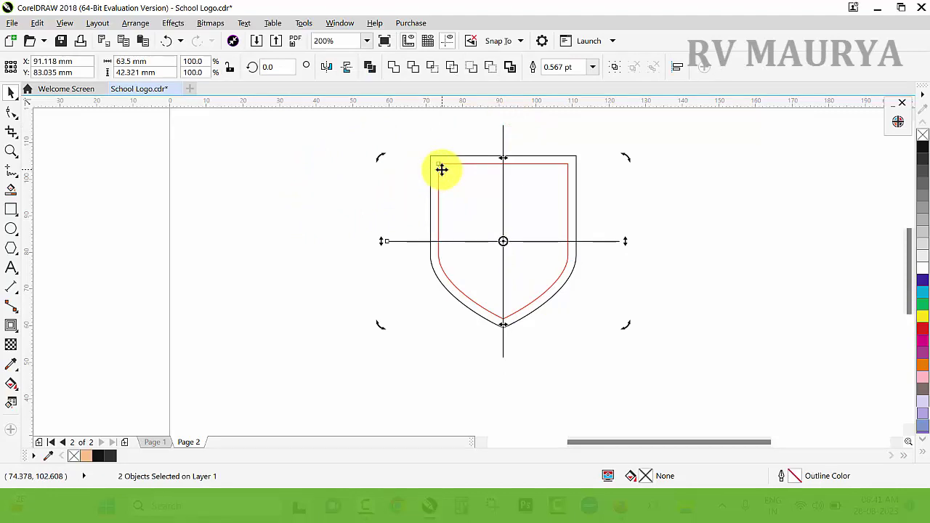
click(681, 264)
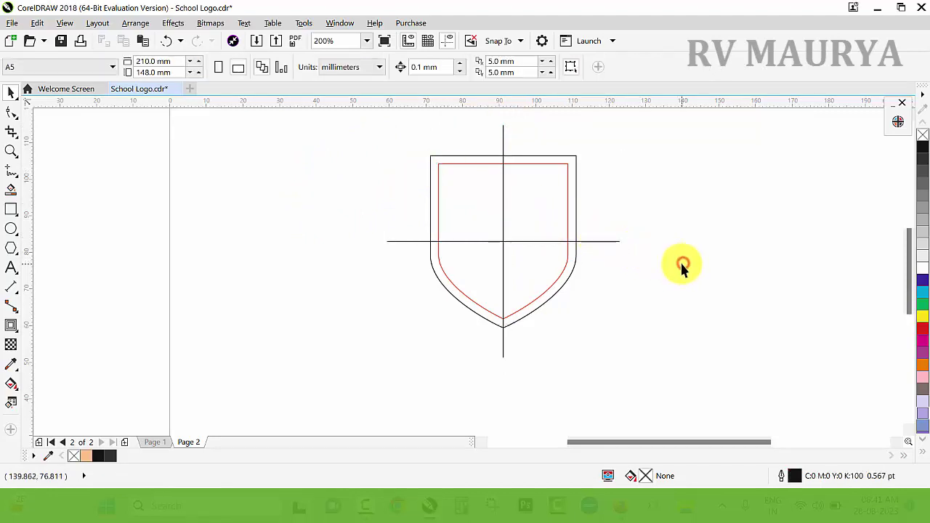
click(599, 243)
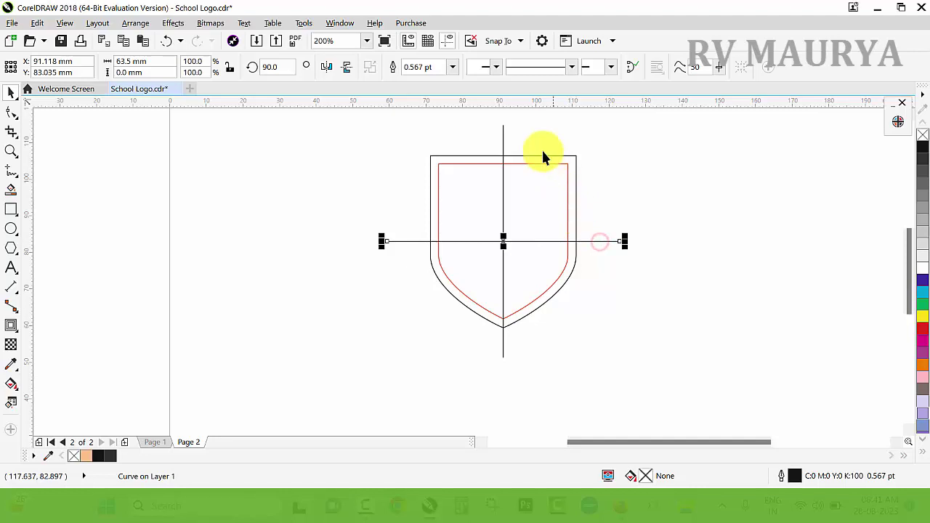
Step: Set both cross lines to a 3.0 pt outline width
shift+click(504, 132)
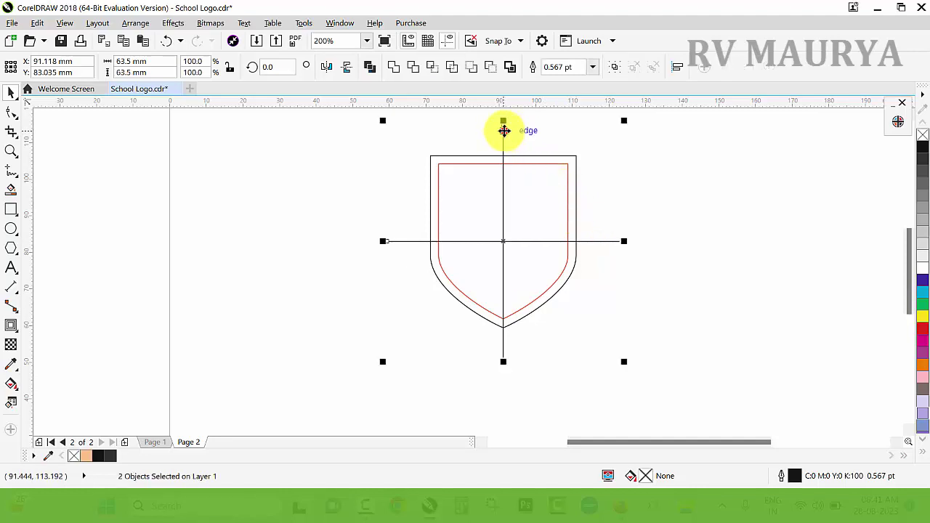
click(597, 68)
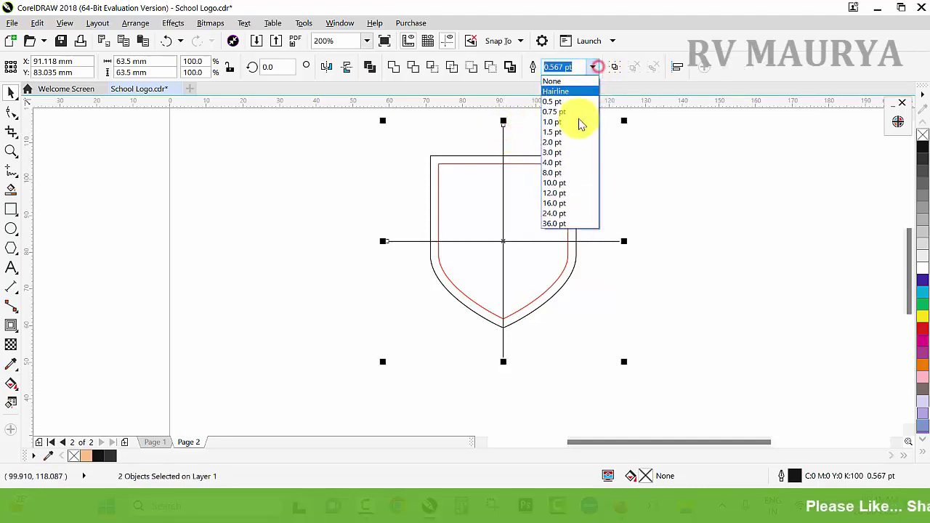
click(571, 143)
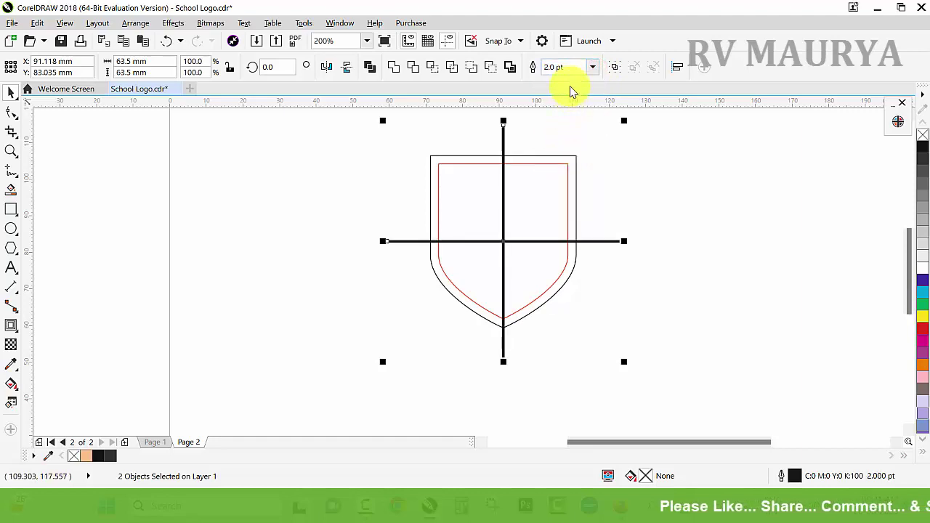
click(593, 68)
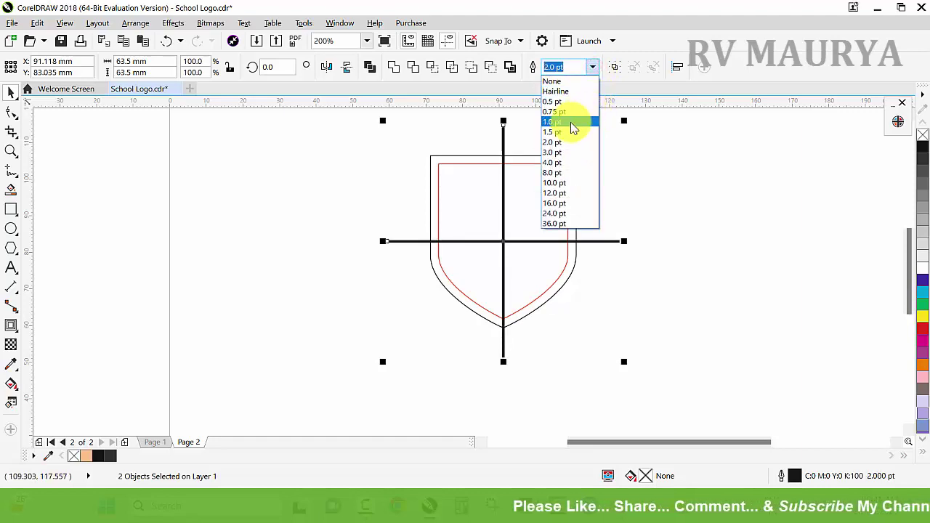
click(558, 154)
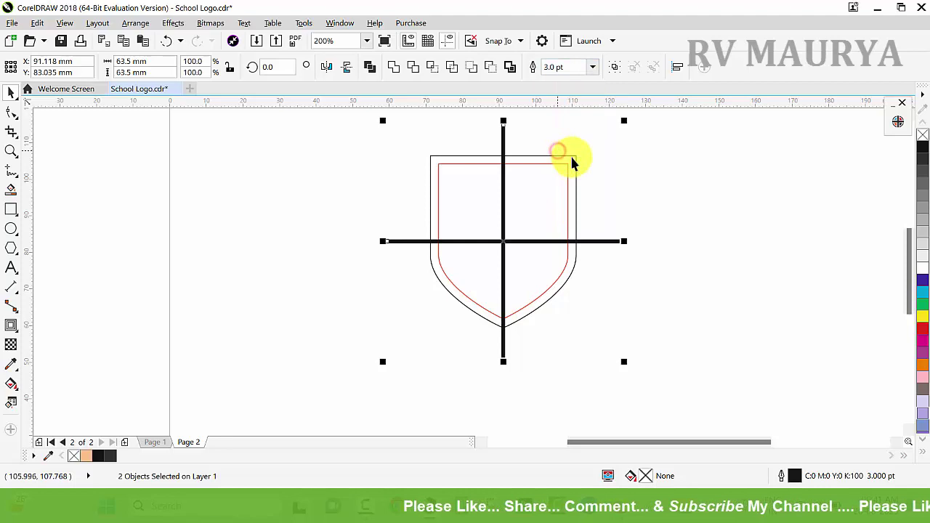
click(685, 212)
Step: Nudge the horizontal cross line up two steps, then deselect both lines
click(597, 242)
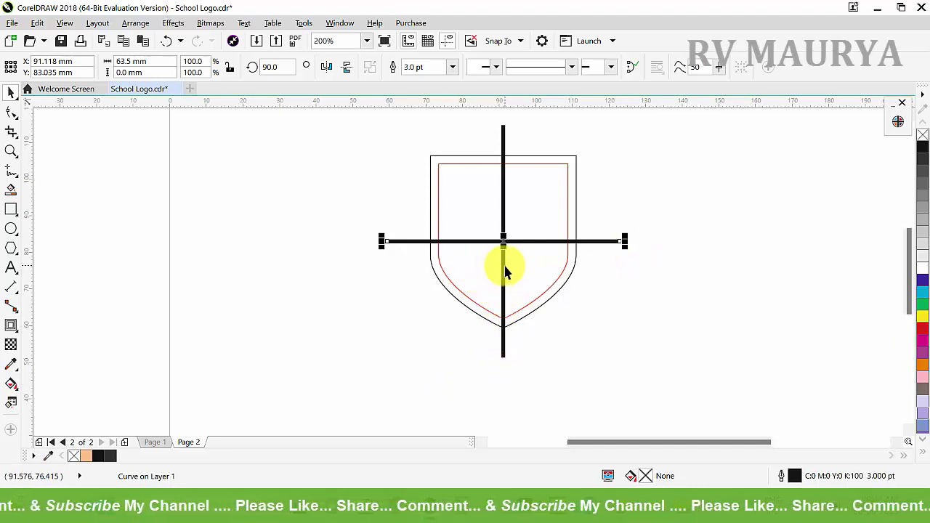
scroll(501, 220, up, 2)
scroll(512, 247, down, 1)
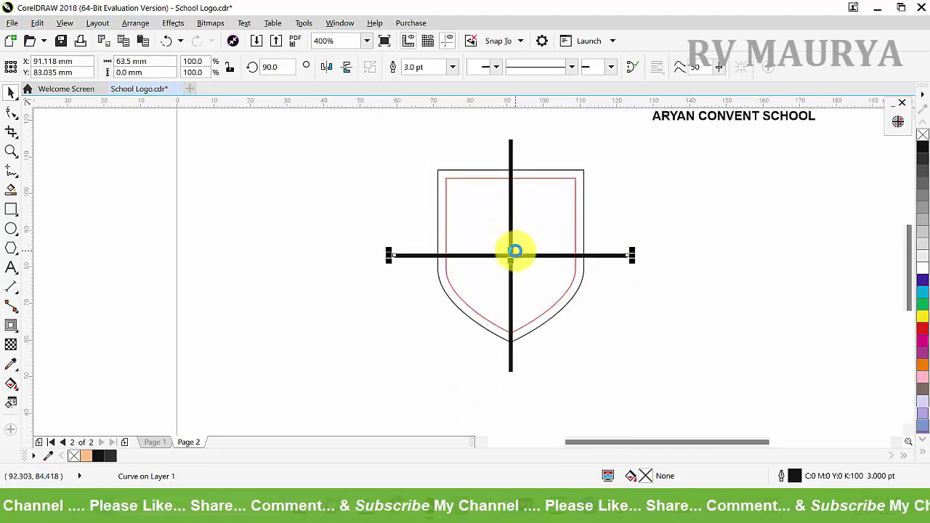
scroll(514, 251, down, 1)
key(Up)
key(Up)
key(Up)
key(Up)
key(Up)
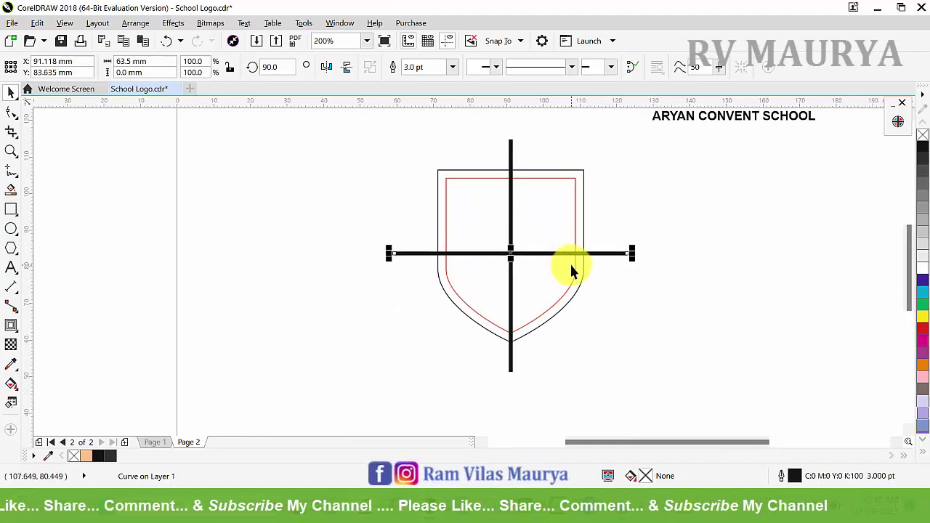
key(Up)
key(Up)
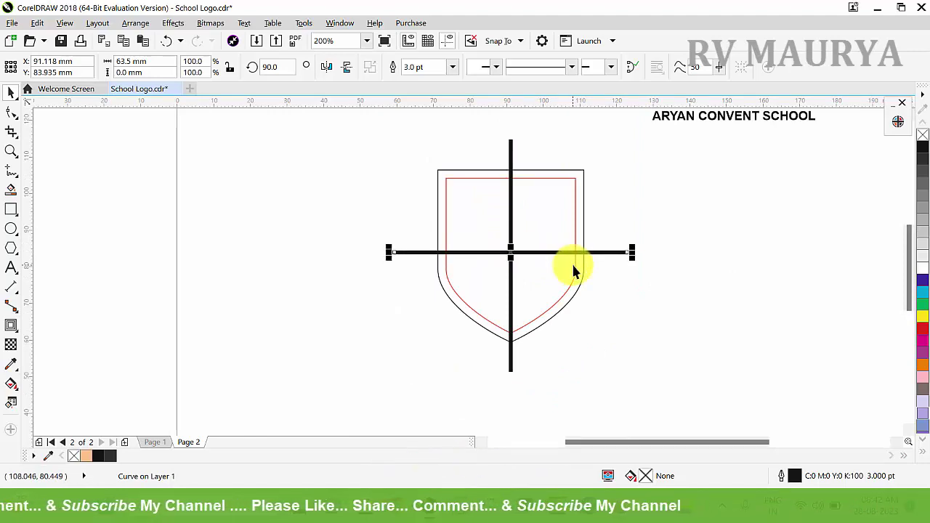
shift+click(511, 145)
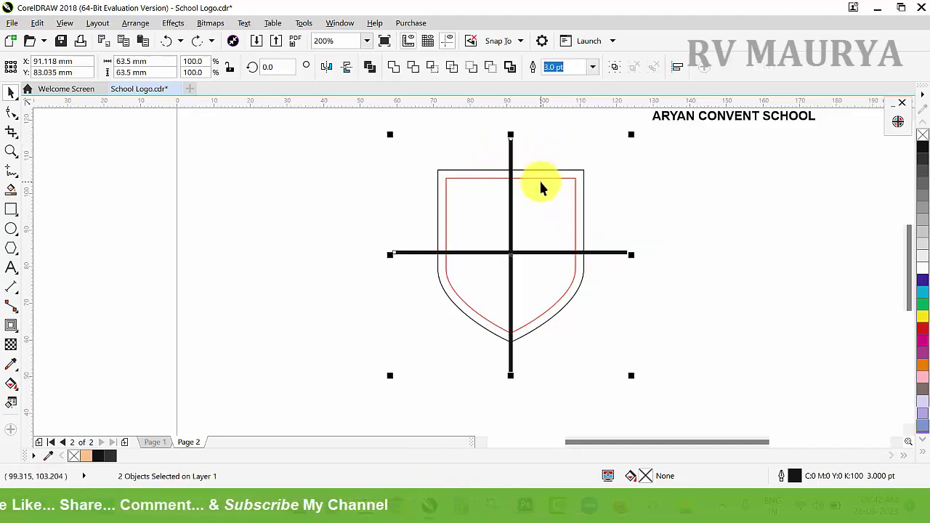
click(664, 211)
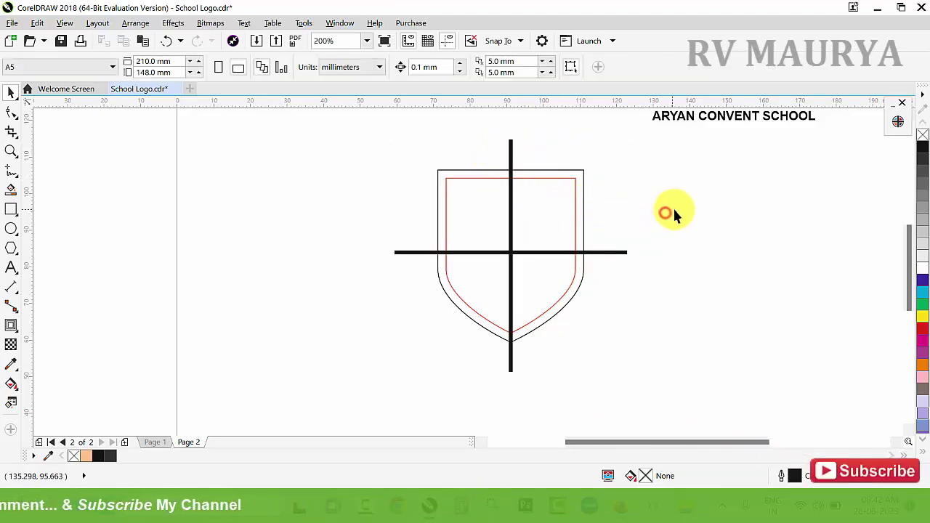
Step: Smart-fill the four shield quadrants with peach
click(20, 193)
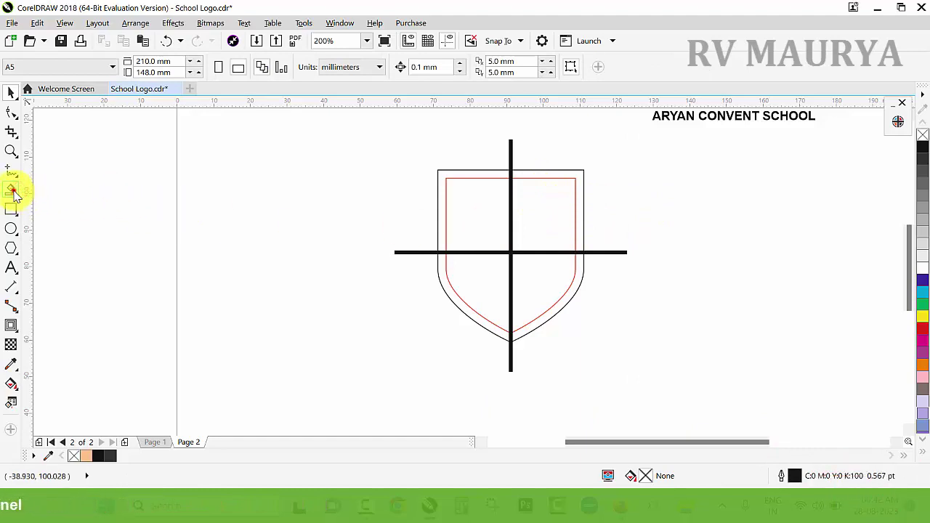
click(477, 212)
click(546, 217)
click(546, 292)
click(483, 287)
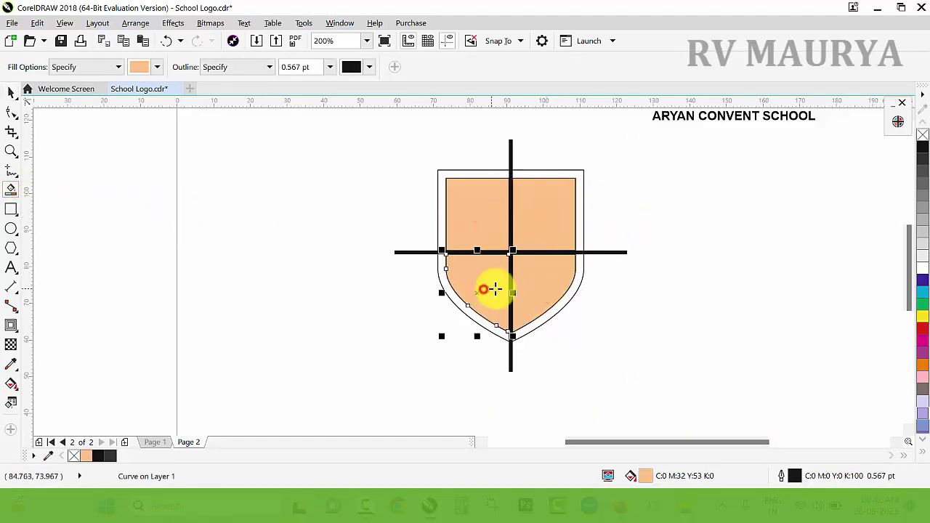
key(space)
Step: Delete the horizontal and vertical cross lines, leaving white gaps between the quadrants
click(603, 253)
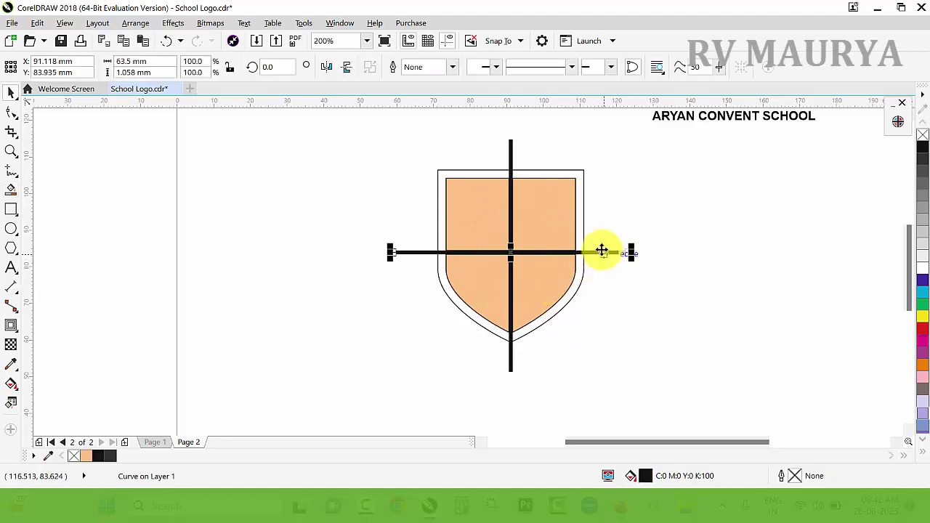
key(Delete)
click(513, 149)
key(Delete)
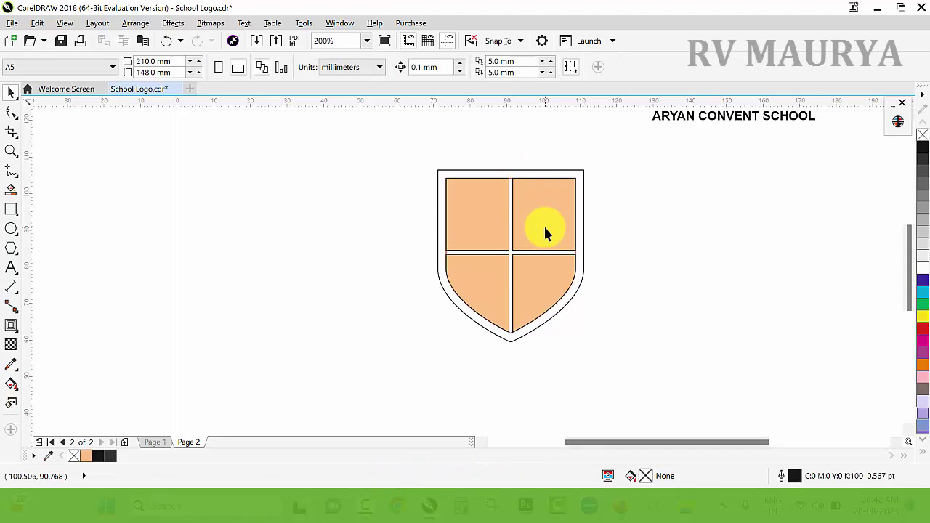
scroll(510, 247, up, 4)
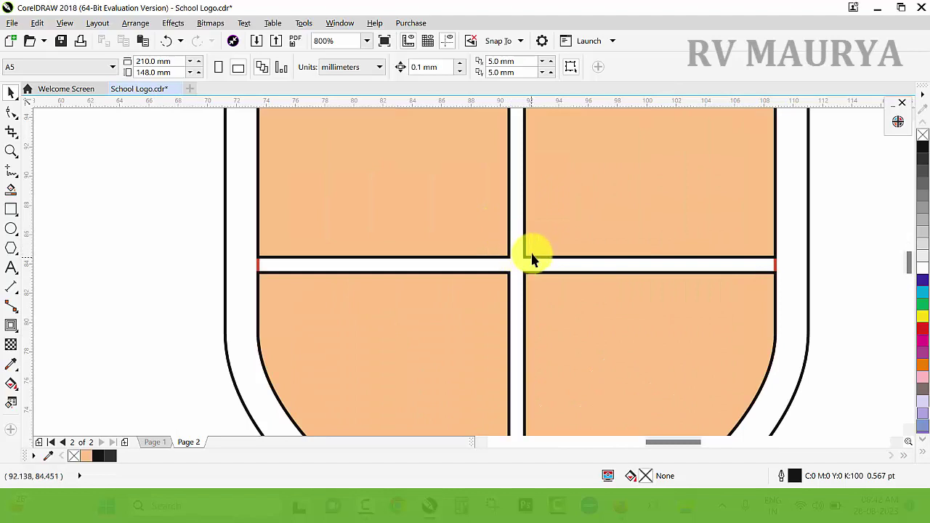
scroll(531, 263, down, 2)
click(534, 261)
shift+click(521, 275)
Step: Remove the black outlines from all four quadrants
shift+click(504, 263)
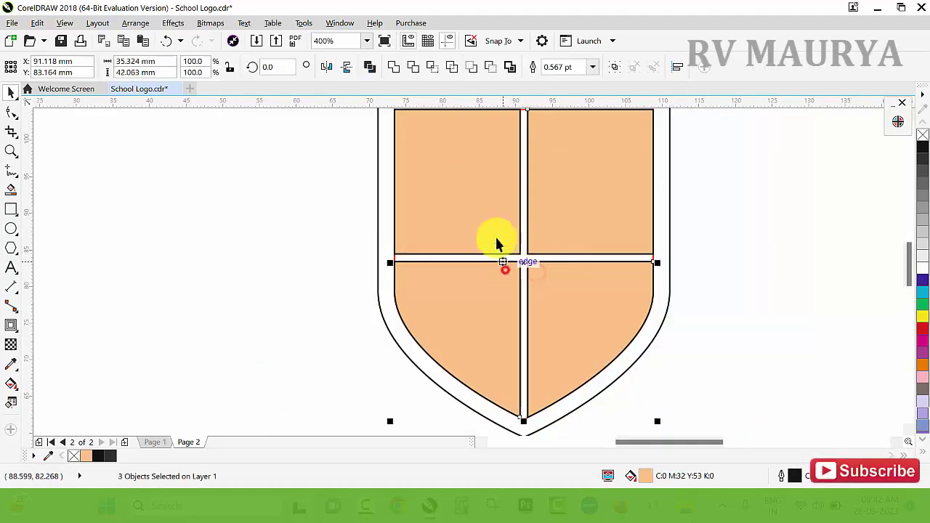
shift+click(494, 232)
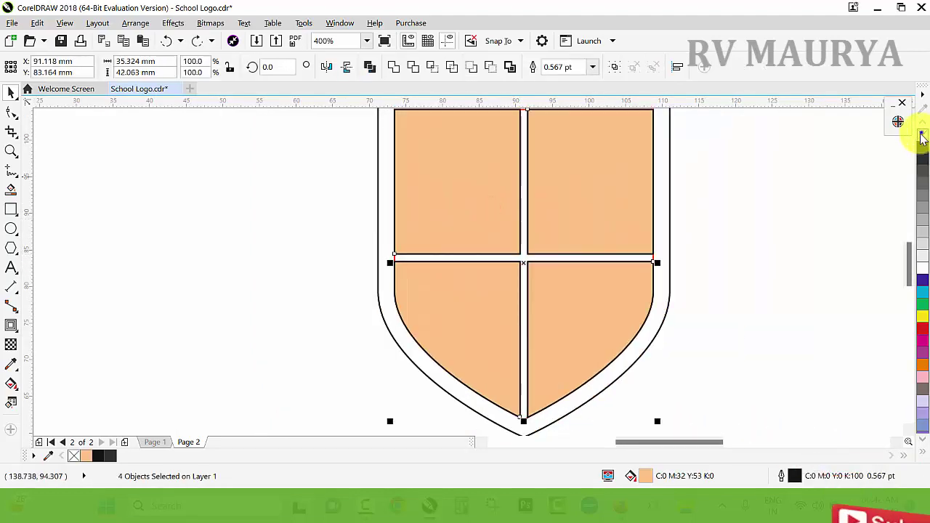
right_click(921, 134)
click(810, 193)
Step: Fill the top-left and bottom-right quadrants dark orange
click(453, 191)
shift+click(552, 304)
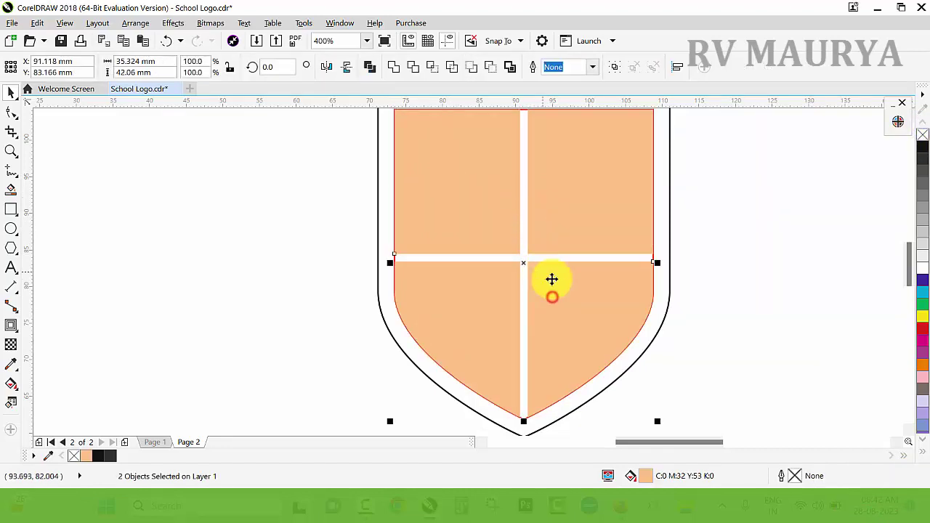
drag(550, 276, 642, 303)
key(ctrl+z)
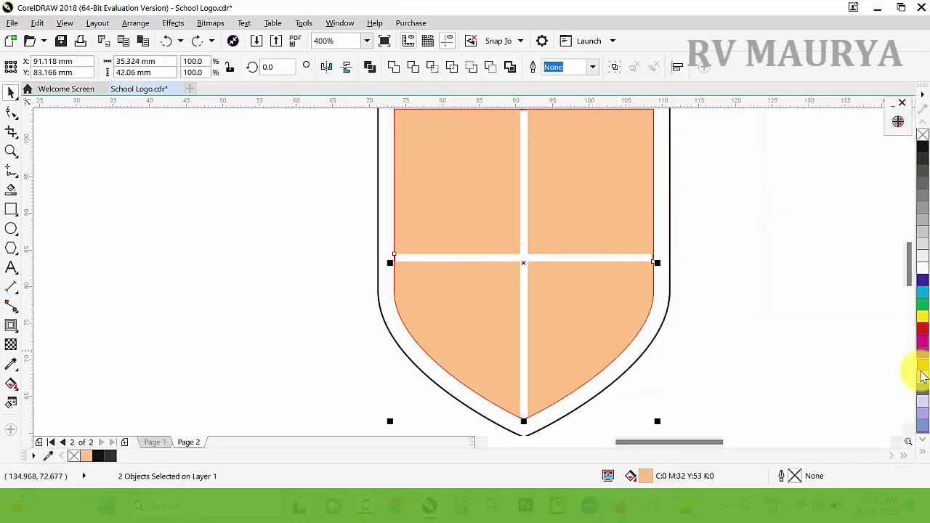
click(923, 363)
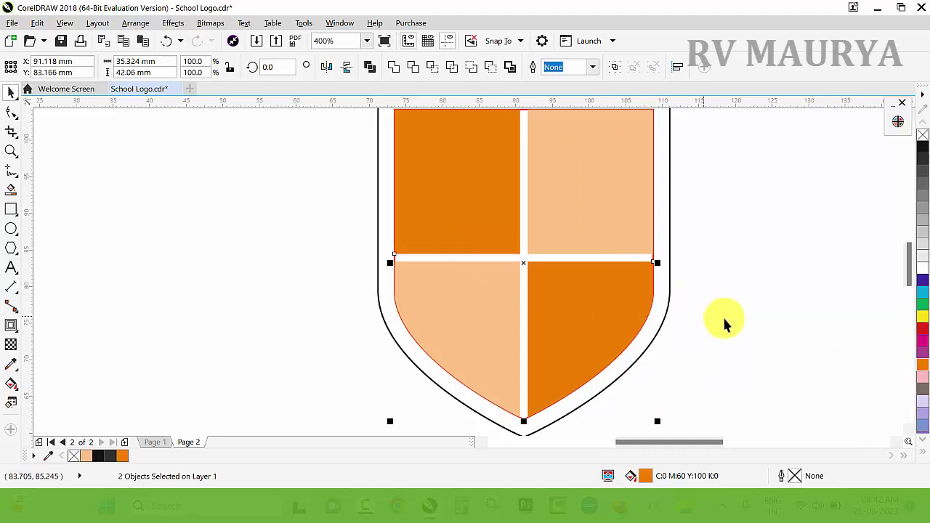
click(746, 319)
Step: Colour the other two quadrants dark teal-blue (C87 M39 Y10 K26)
click(570, 231)
shift+click(469, 272)
drag(469, 271, 546, 271)
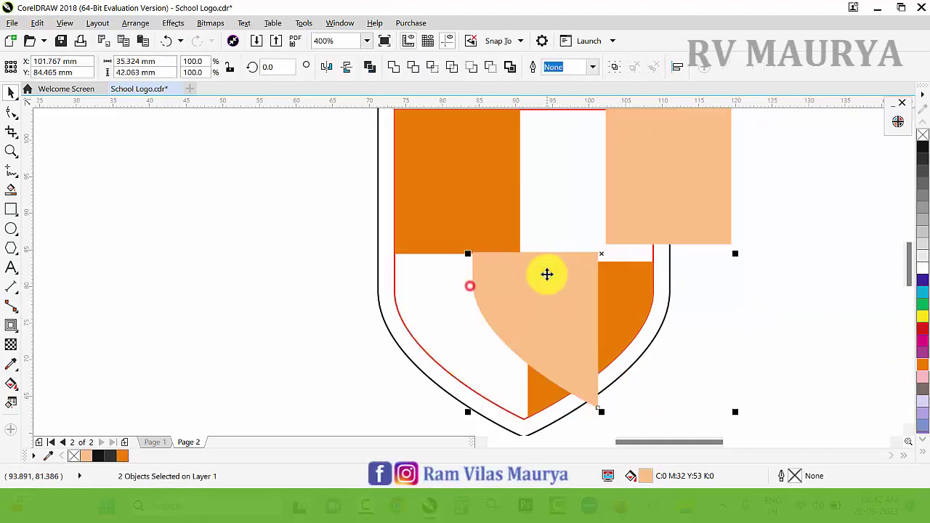
key(ctrl+z)
click(923, 294)
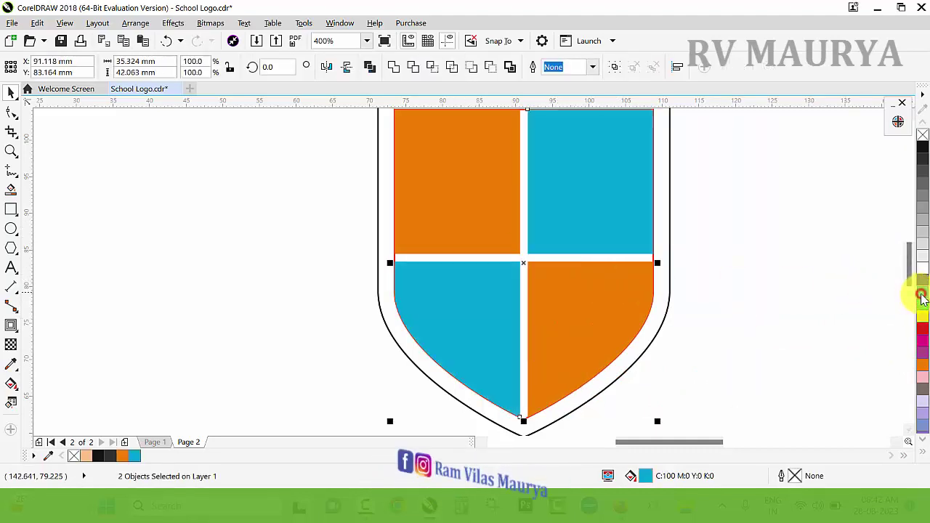
scroll(663, 293, down, 2)
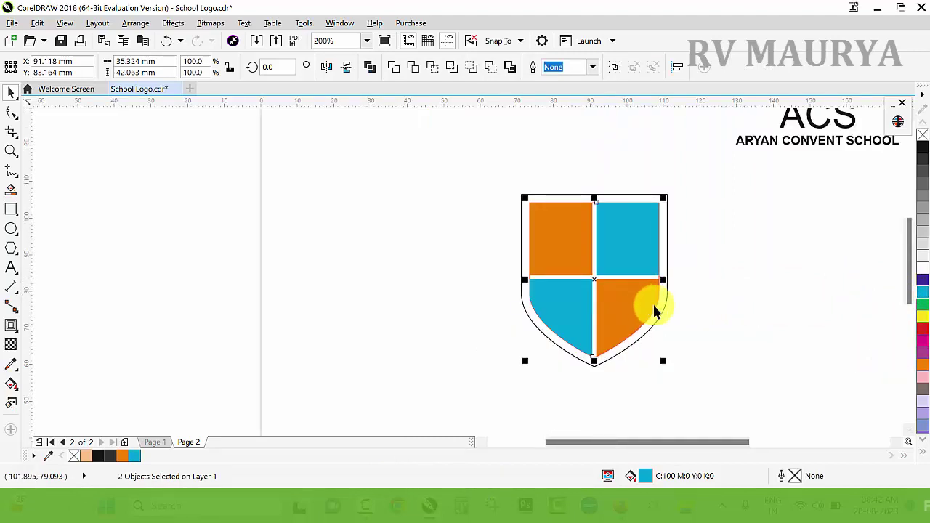
key(g)
click(137, 66)
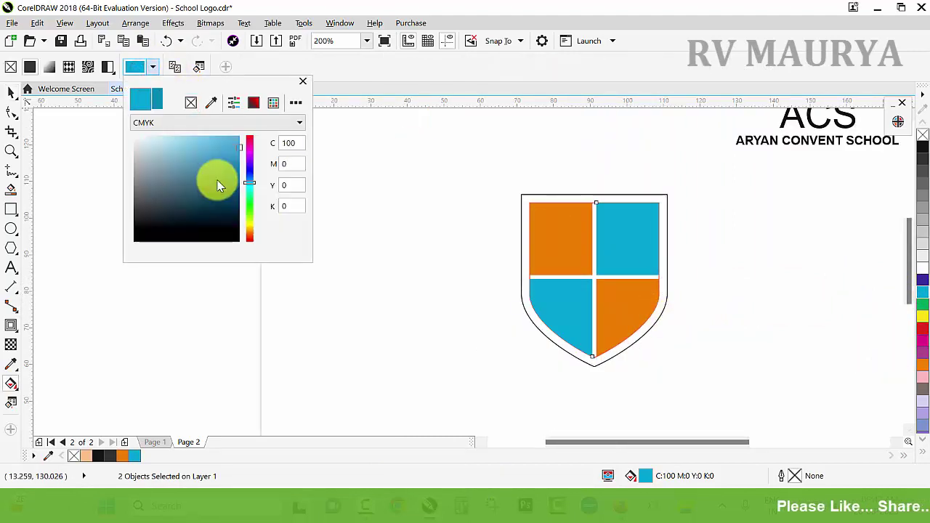
drag(230, 172, 235, 178)
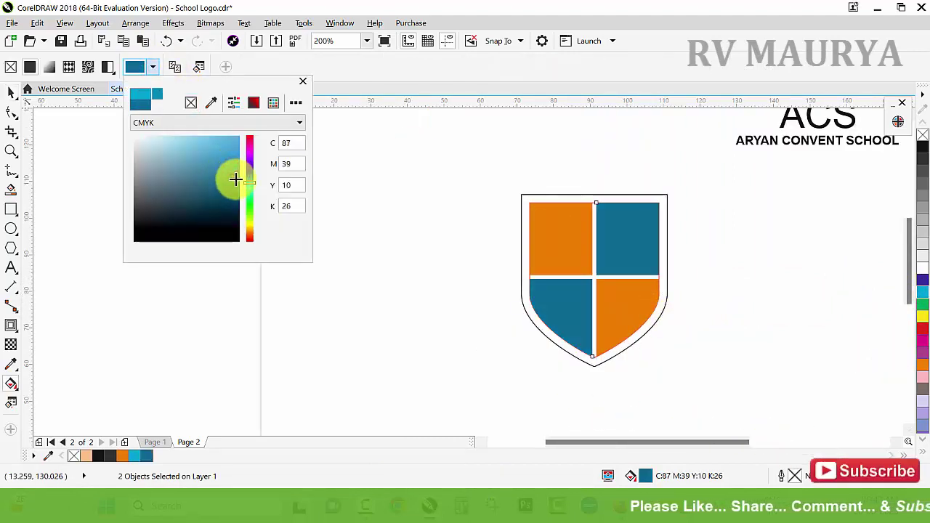
click(11, 92)
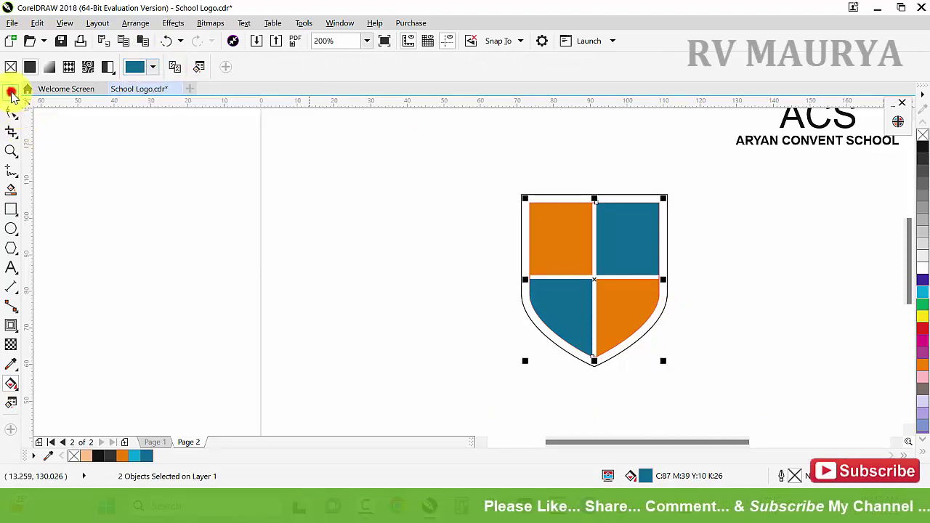
click(696, 240)
key(F3)
Step: Set the shield's outer outline width to 2.0 pt
key(z)
drag(453, 175, 631, 285)
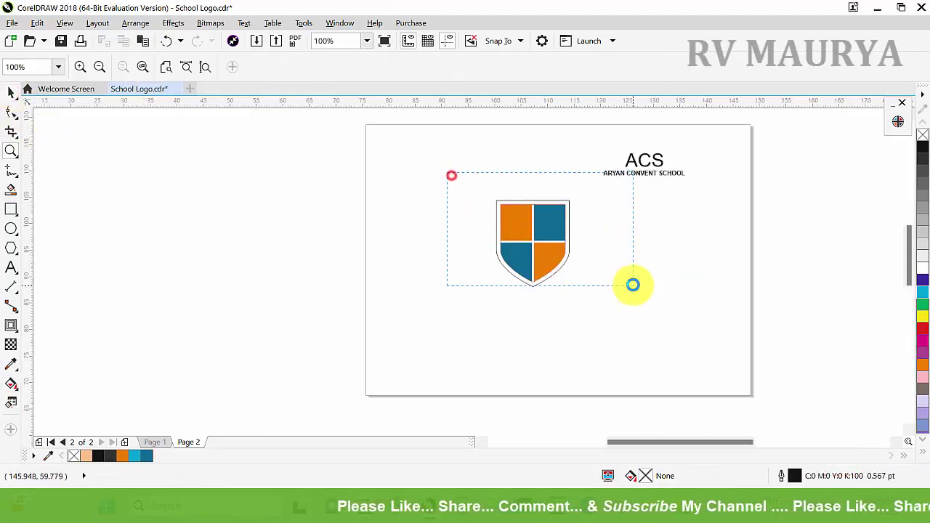
drag(307, 164, 621, 257)
key(space)
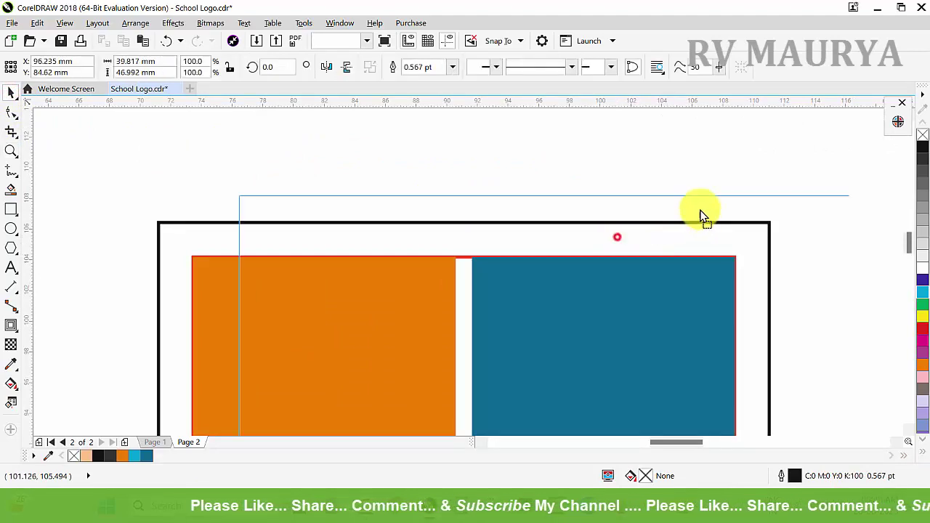
click(703, 207)
key(ctrl+z)
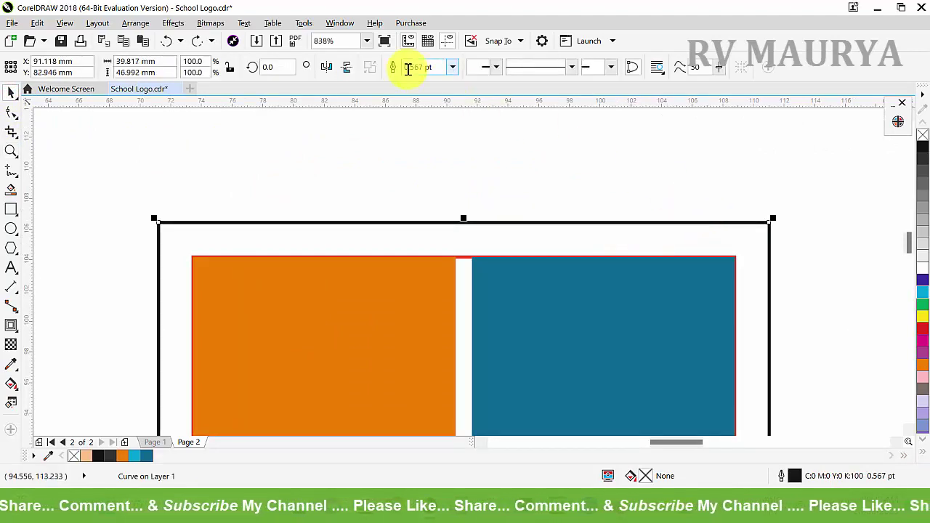
click(452, 67)
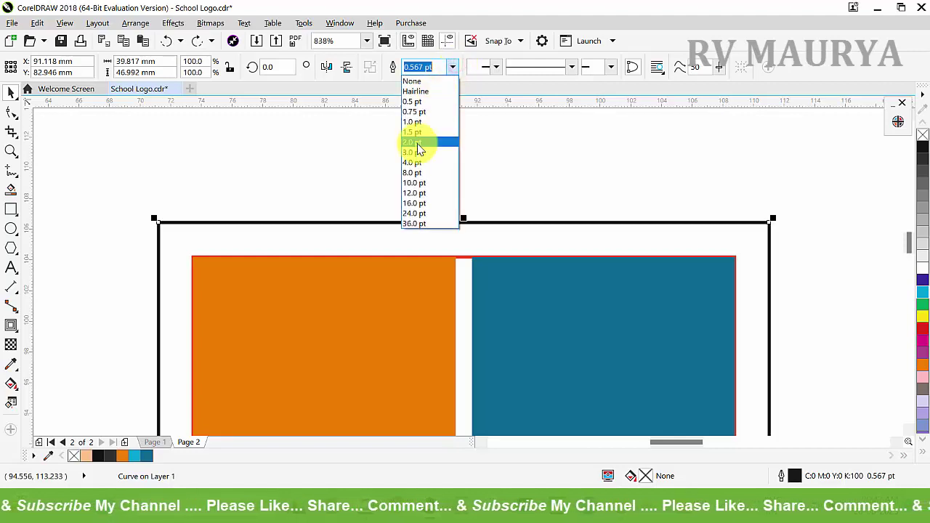
click(417, 144)
Step: Make the shield's outer outline orange
key(z)
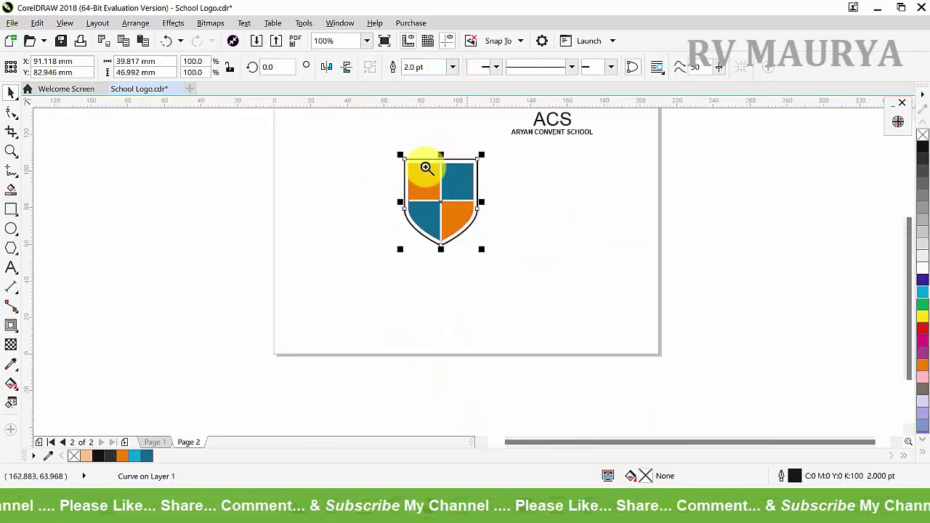
drag(353, 130, 516, 252)
key(space)
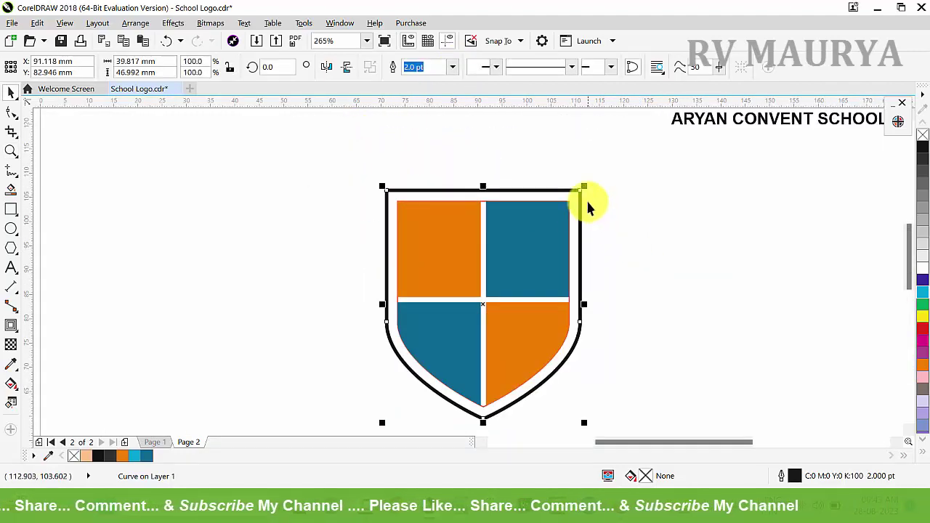
click(500, 255)
click(122, 453)
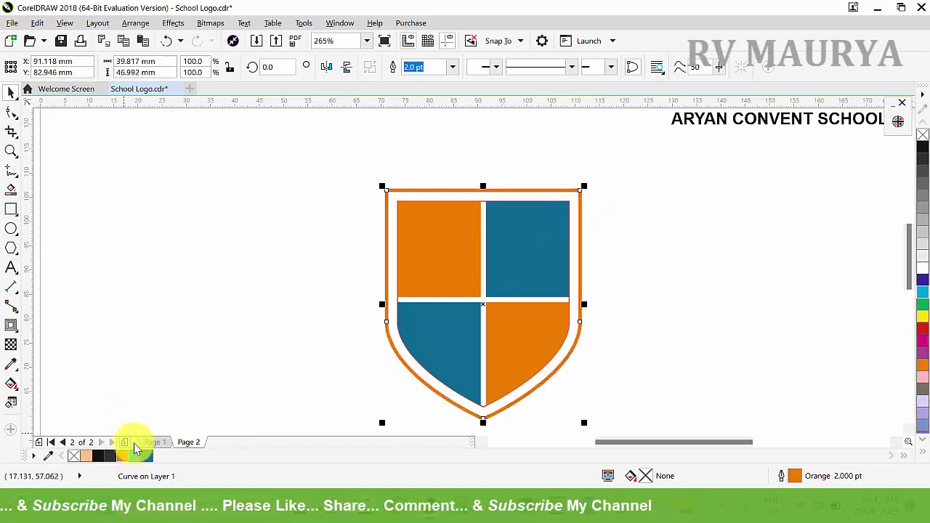
click(786, 314)
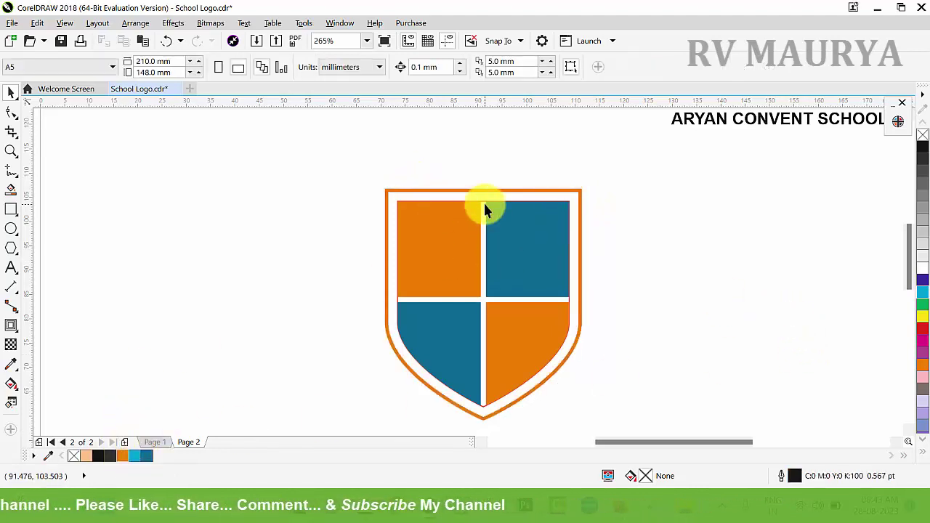
Step: Adjust the inner rectangle's top edge position near the top-left square
drag(479, 205, 504, 172)
key(ctrl+z)
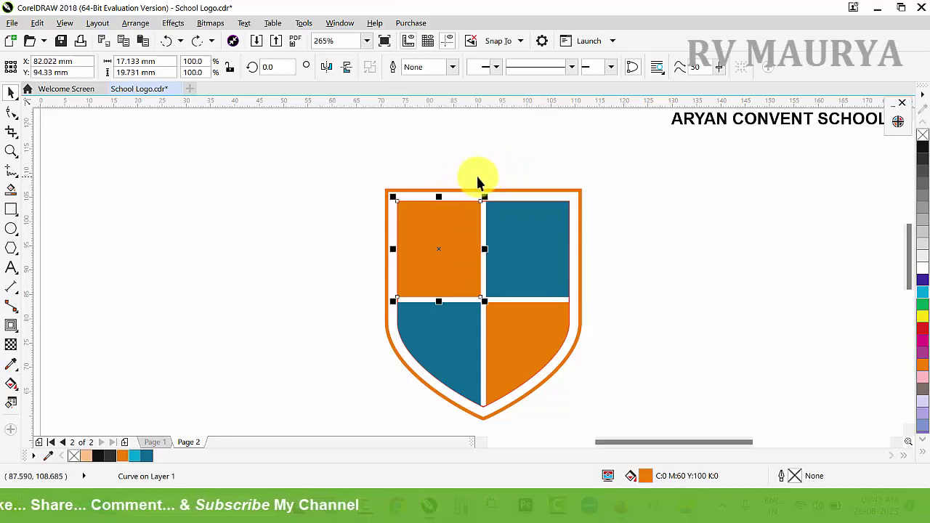
scroll(480, 210, up, 4)
click(474, 166)
drag(479, 248, 492, 204)
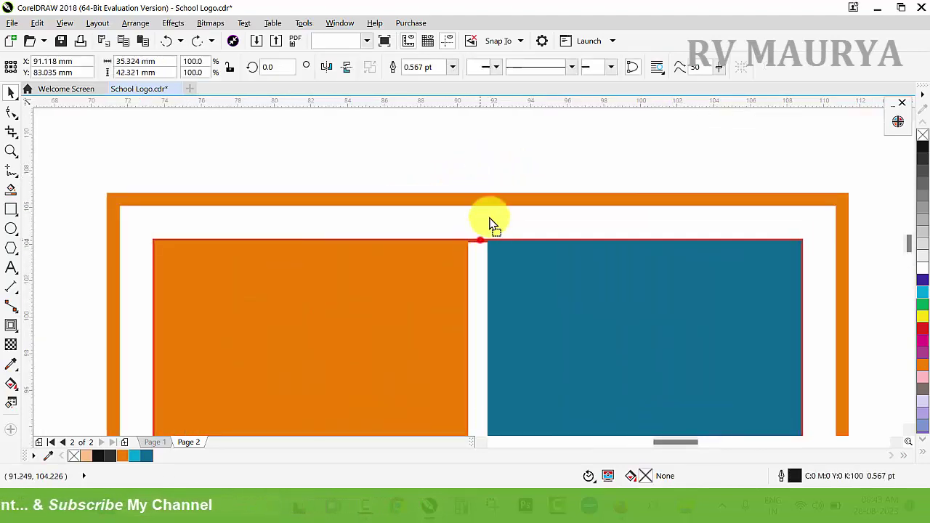
click(497, 184)
Step: Move the ACS text beside the shield
scroll(629, 243, down, 5)
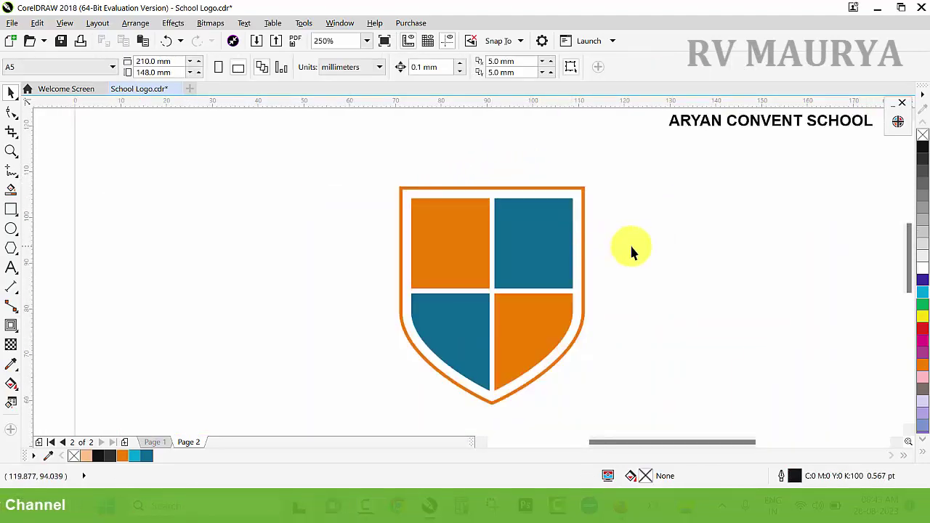
key(z)
scroll(407, 185, down, 2)
drag(343, 149, 596, 313)
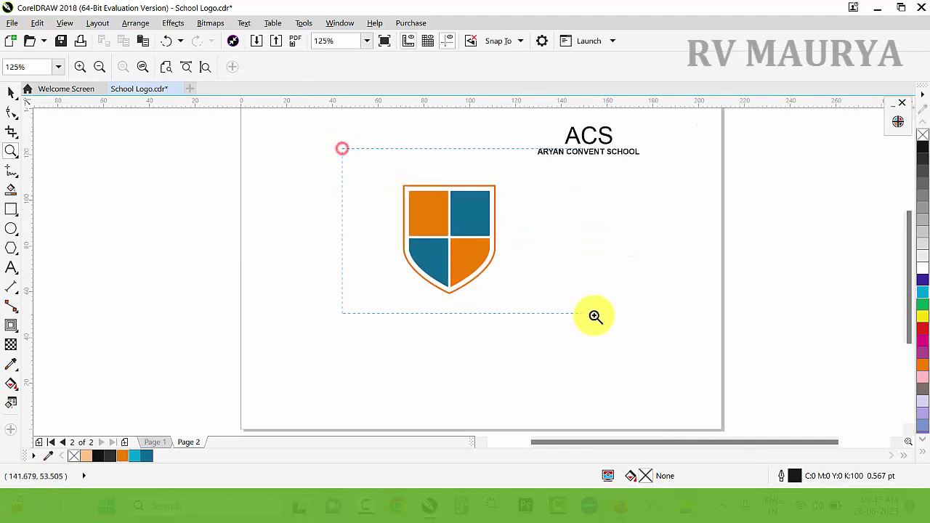
right_click(425, 221)
drag(331, 125, 675, 322)
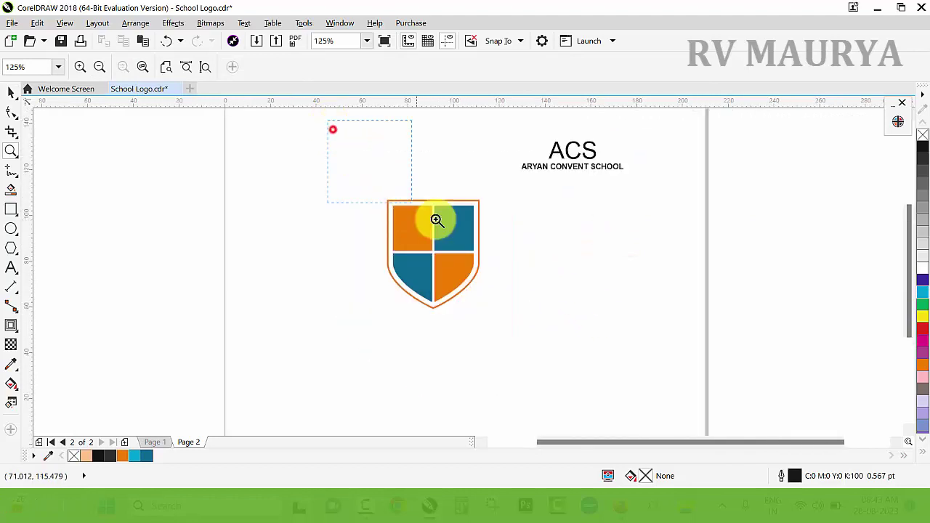
drag(580, 162, 507, 265)
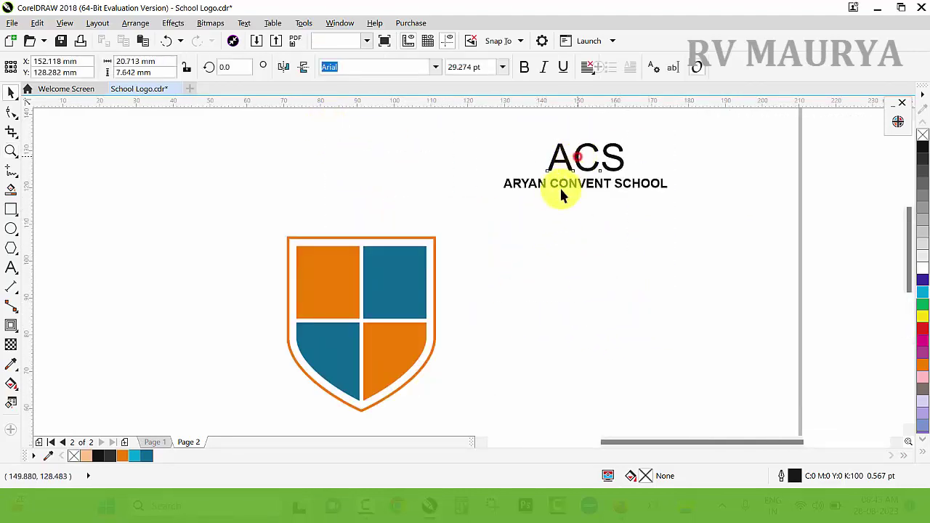
key(z)
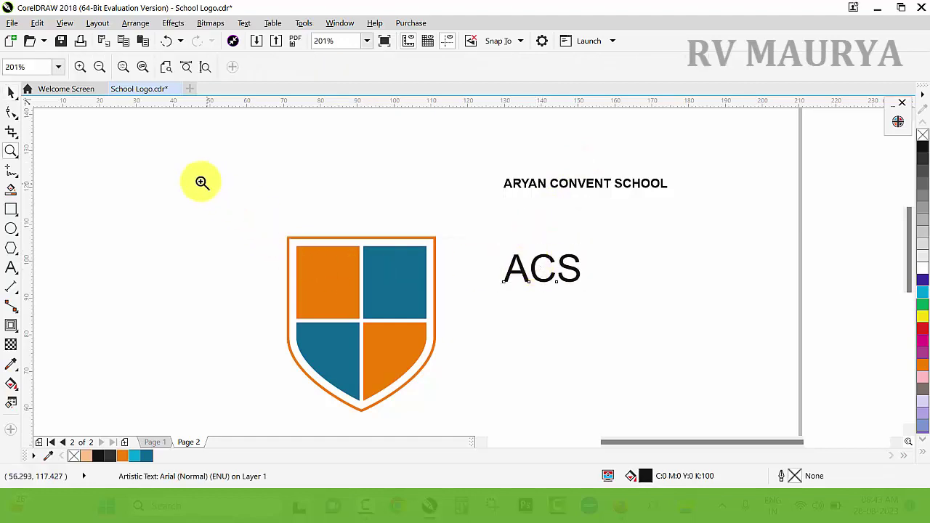
drag(201, 183, 661, 408)
key(space)
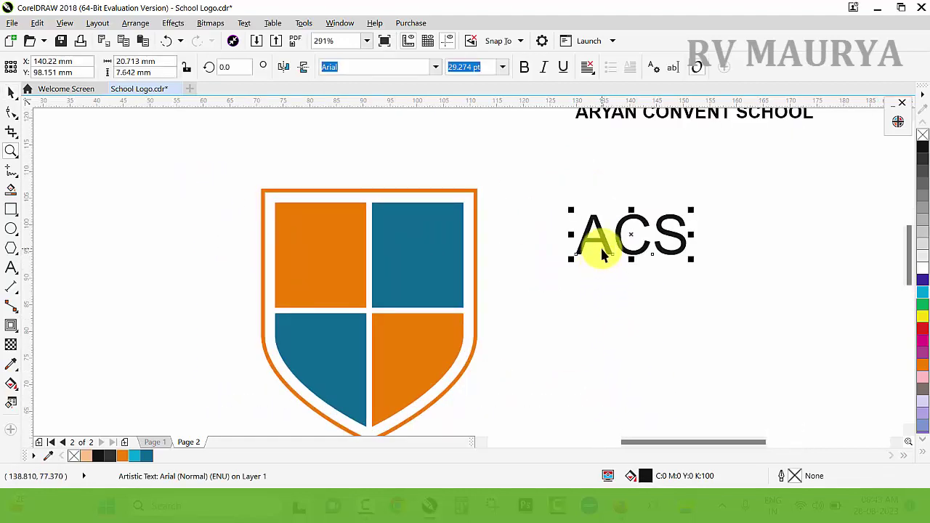
drag(600, 246, 545, 266)
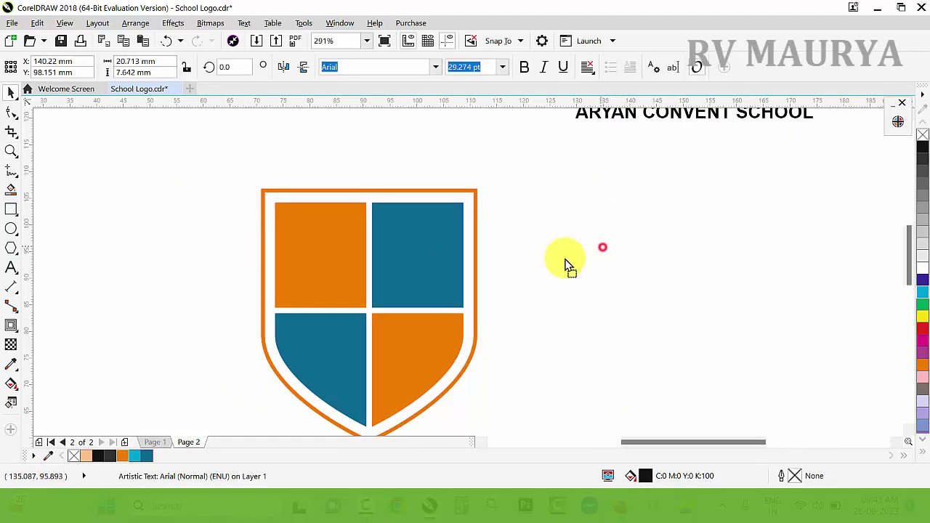
Step: Set the letters A, C and S to Times New Roman and fill them white
click(436, 71)
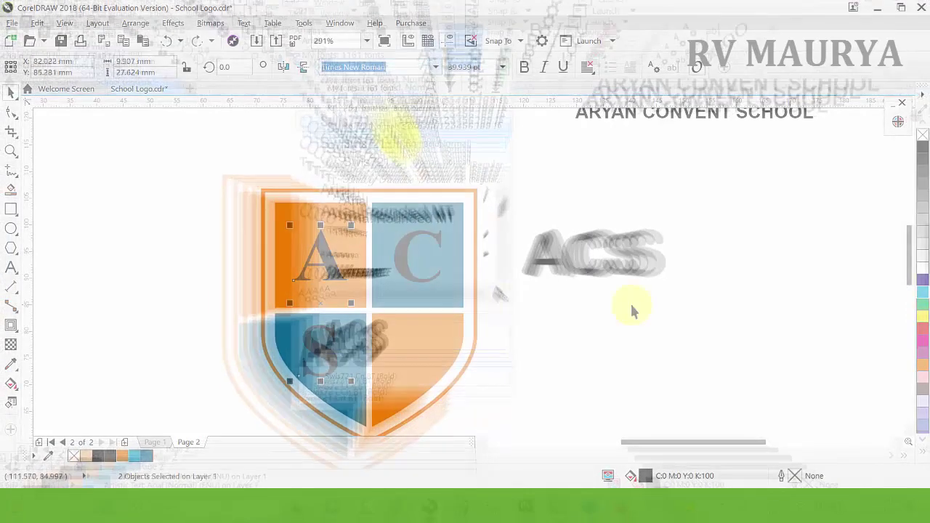
click(921, 270)
click(739, 269)
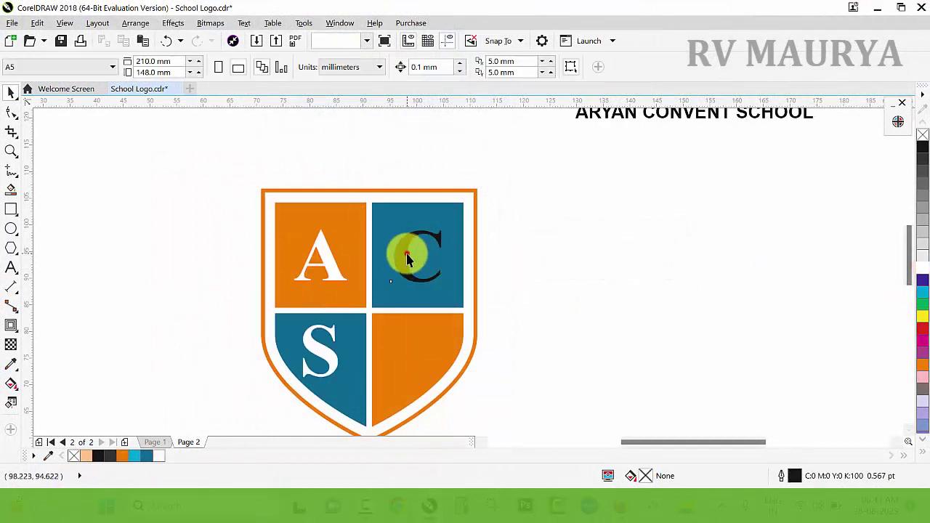
click(407, 258)
click(922, 256)
click(497, 289)
key(z)
right_click(444, 292)
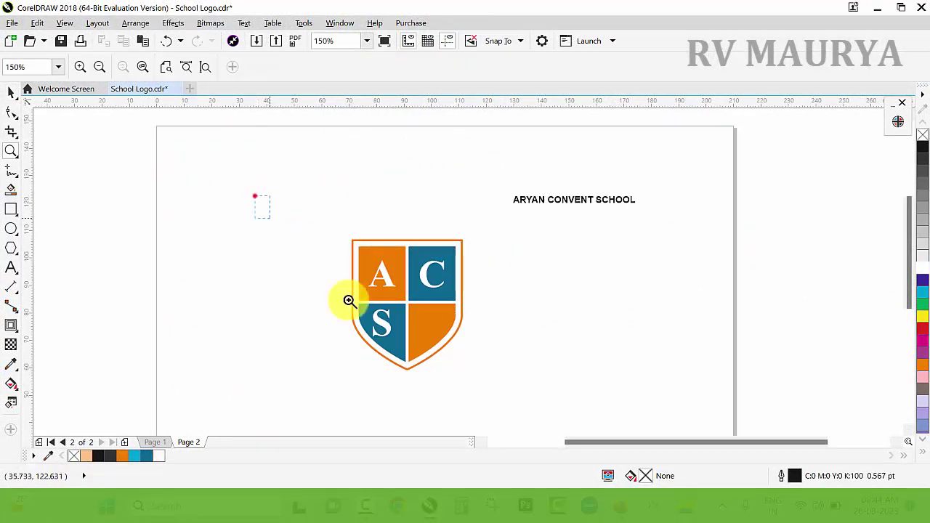
scroll(469, 348, up, 2)
key(space)
scroll(509, 342, down, 3)
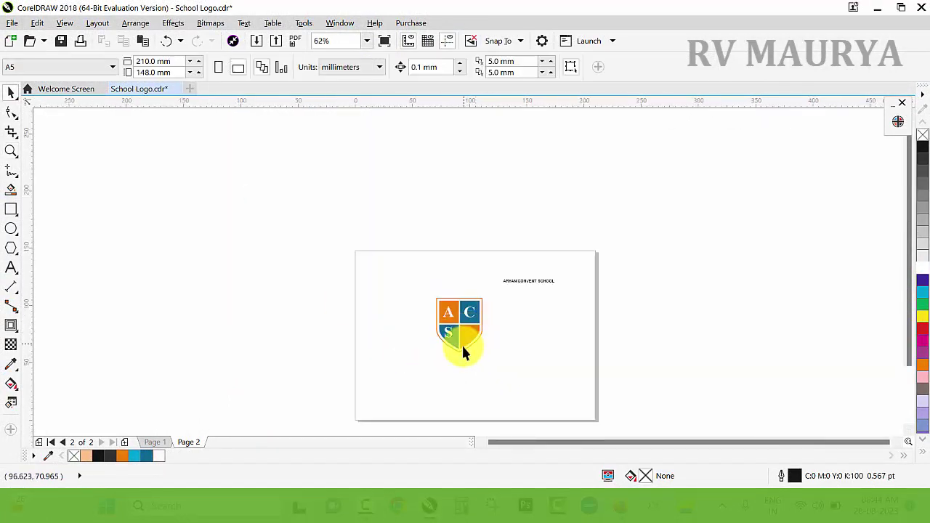
scroll(472, 338, up, 2)
Step: Open the Insert Character docker with Ctrl+F11 and set its font to Wingdings
scroll(459, 343, up, 1)
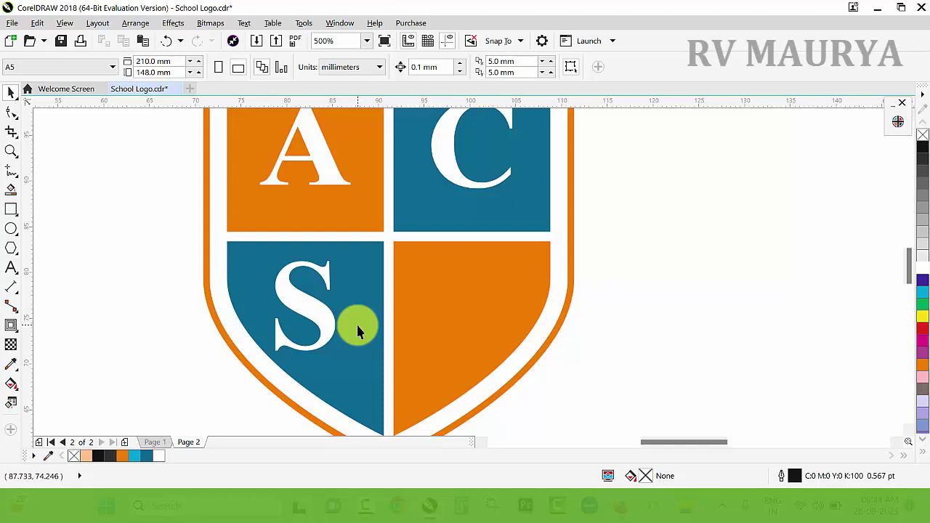
key(ctrl+F11)
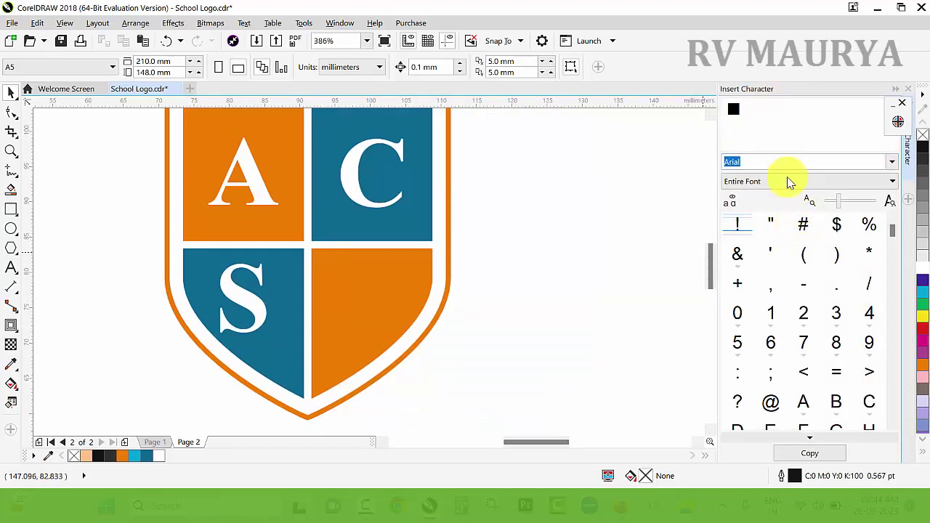
click(821, 161)
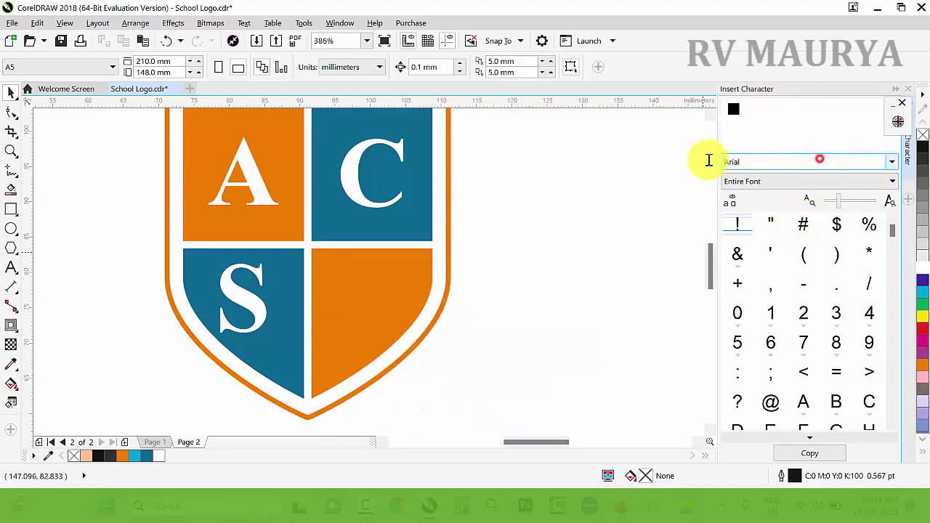
click(748, 162)
text(Webdings)
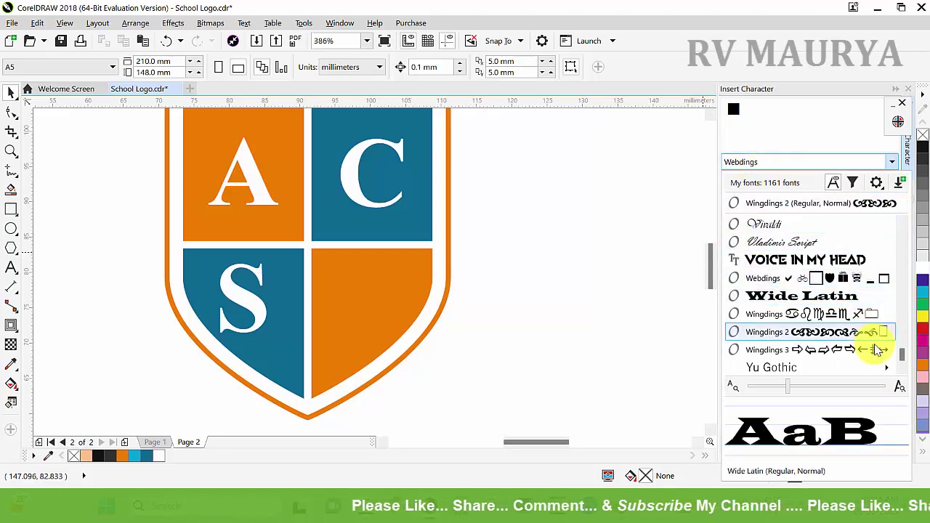
click(833, 313)
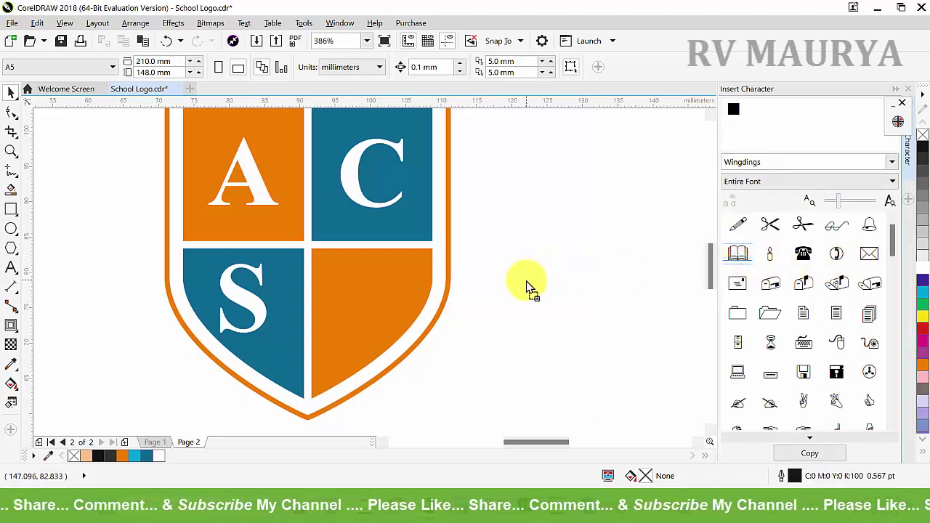
Step: Place a white open-book Wingdings symbol of about 26.8 pt in the shield's empty quarter
drag(740, 257, 365, 314)
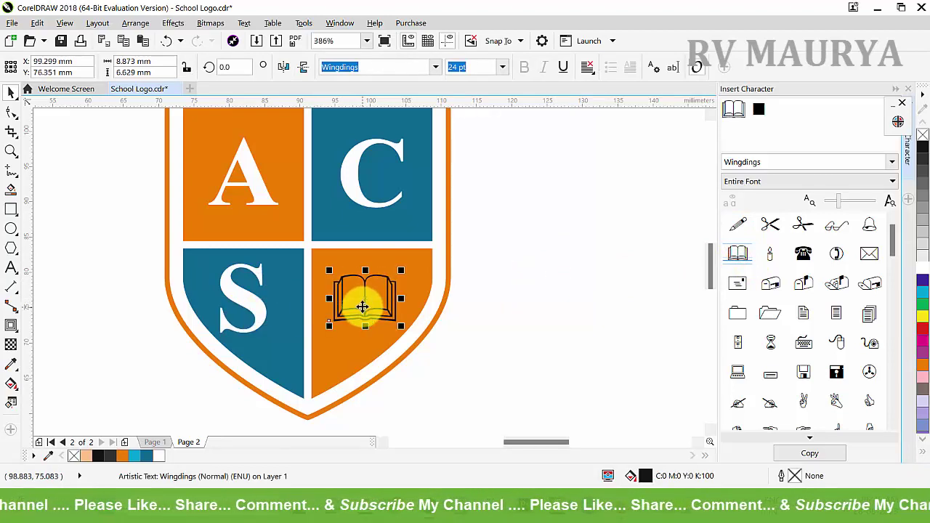
scroll(360, 312, up, 3)
drag(442, 327, 459, 348)
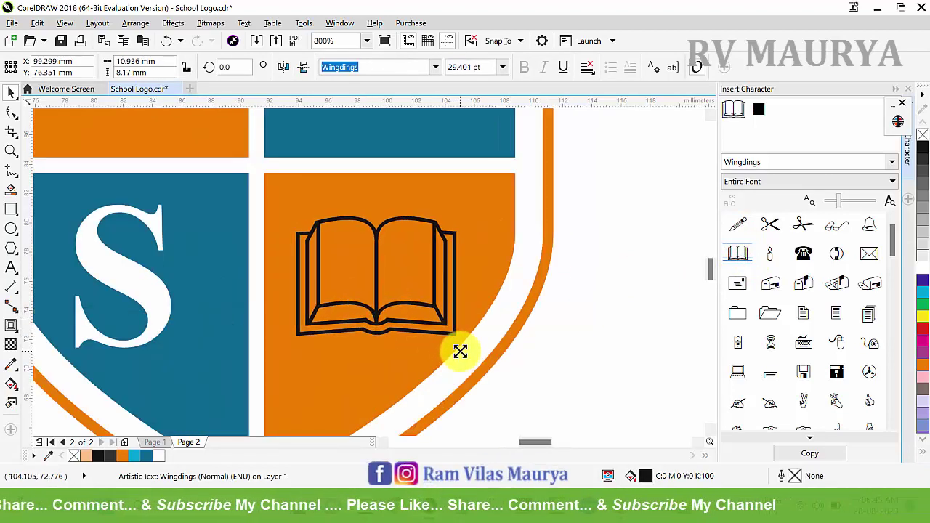
click(919, 273)
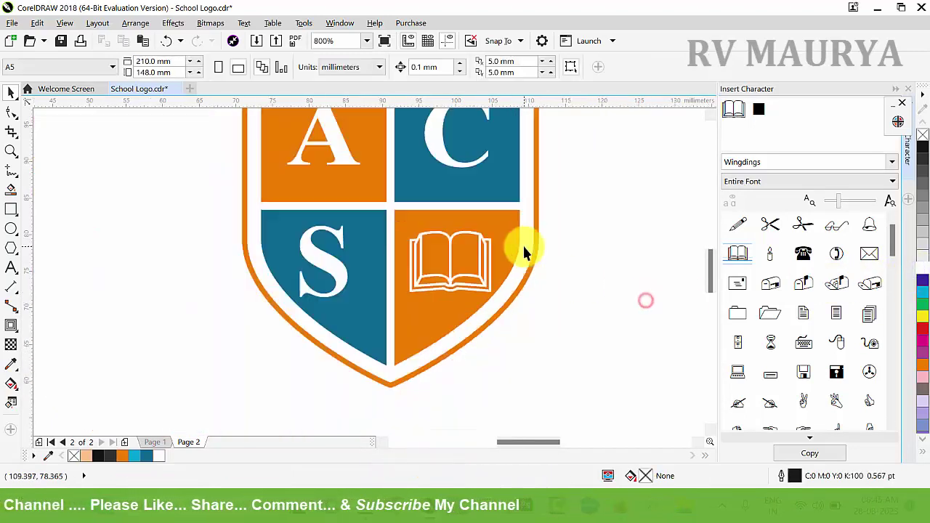
click(645, 303)
scroll(552, 291, down, 2)
click(487, 290)
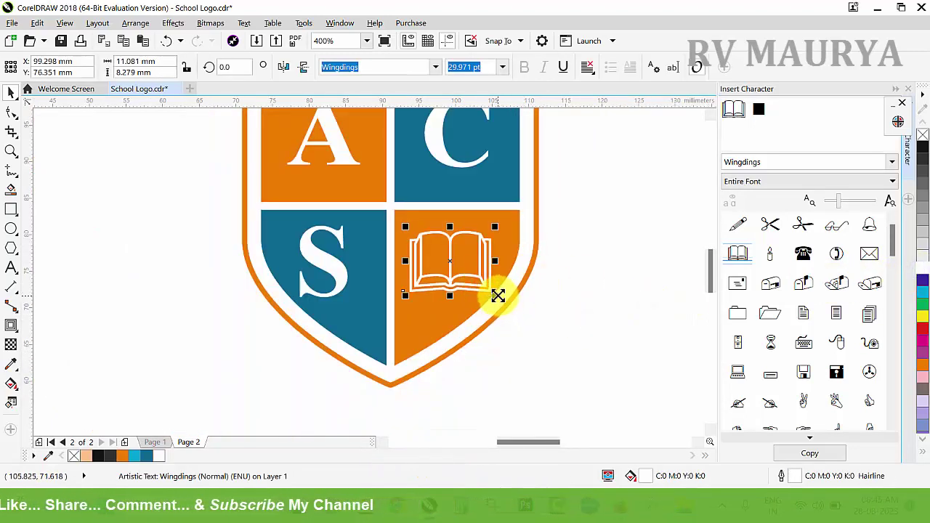
drag(497, 295, 492, 306)
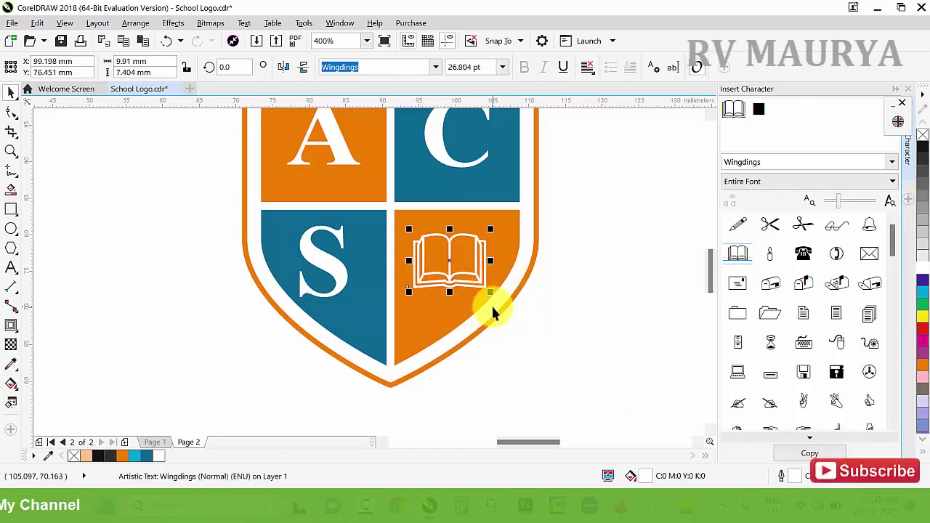
Step: Shrink the shield's S letter slightly to about 37.7 pt
click(326, 263)
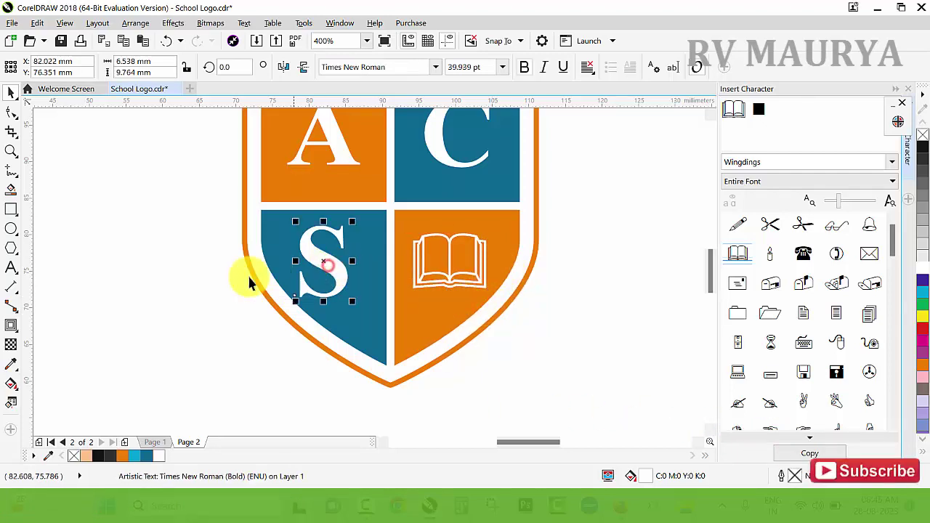
scroll(248, 283, up, 1)
drag(317, 302, 321, 309)
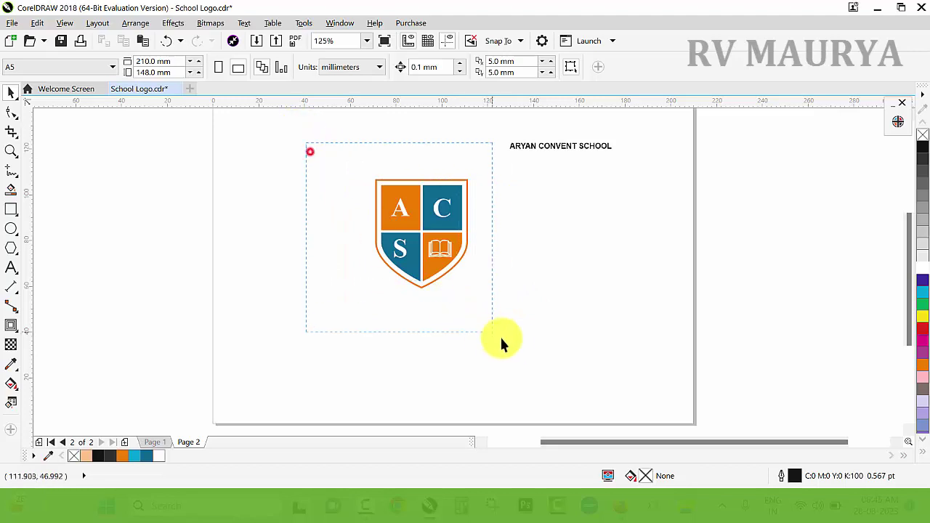
Step: Group the logo pieces and draw a 76.8 mm circle around the shield
key(ctrl+g)
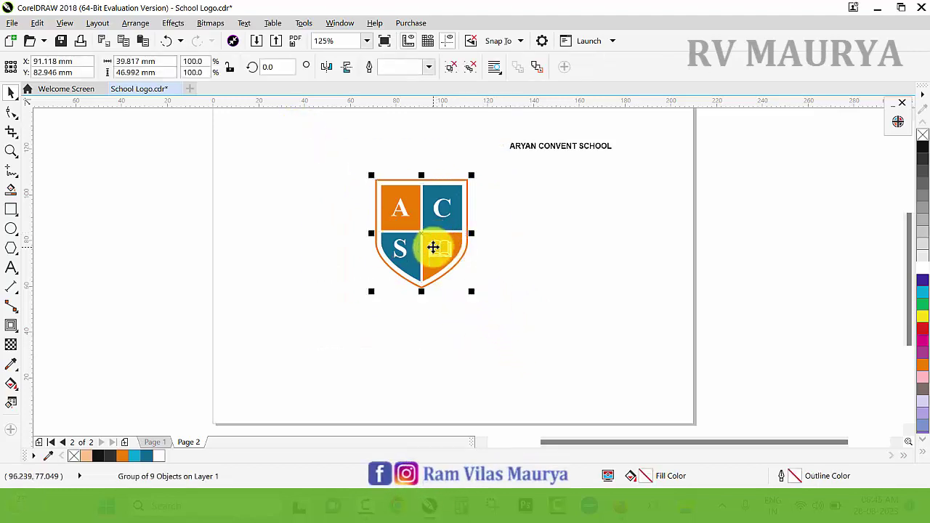
click(263, 256)
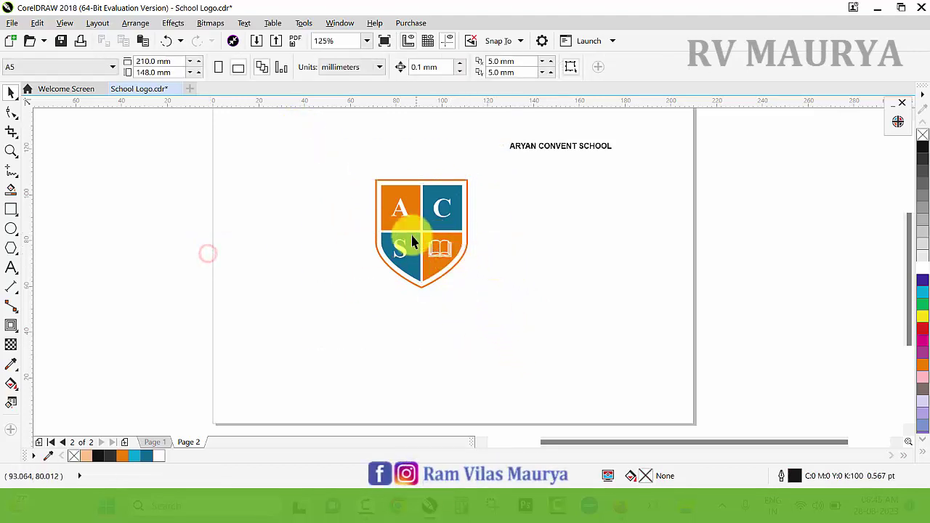
click(11, 229)
mouse_move(352, 178)
mouse_down()
mouse_move(485, 328)
mouse_move(498, 356)
mouse_move(494, 305)
mouse_up()
Step: Centre the circle on the shield and scale a smaller concentric copy to about 73.4%
key(space)
shift+click(386, 182)
key(c)
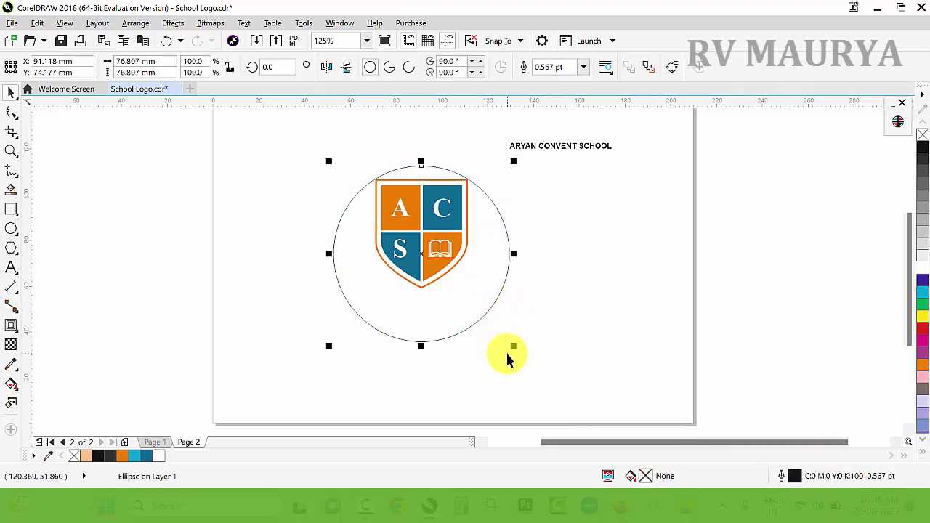
drag(512, 348, 488, 367)
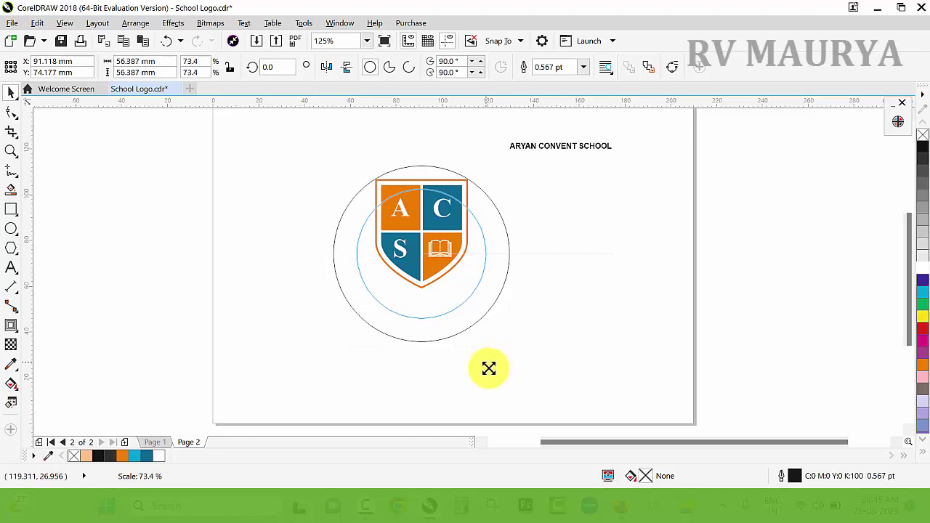
Step: Drop the smaller copy as the inner ring and zoom in on the circles
drag(487, 370, 487, 371)
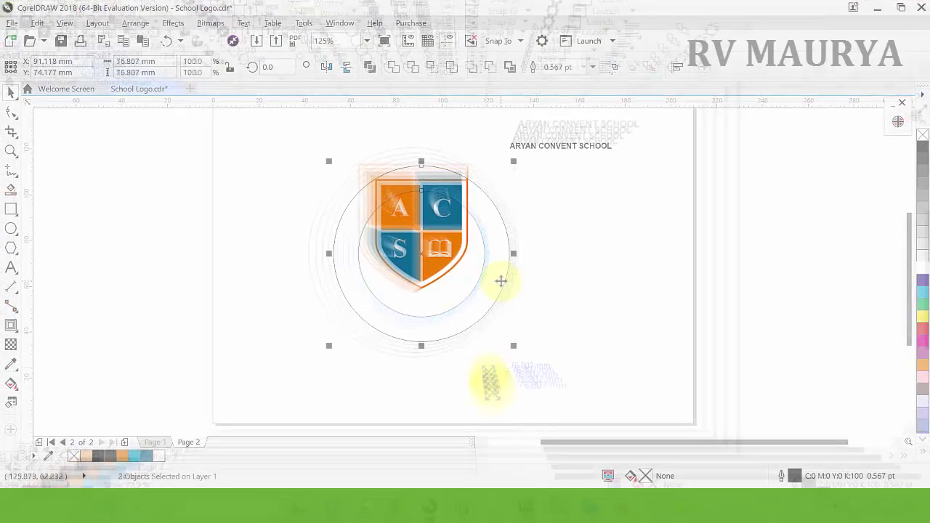
key(z)
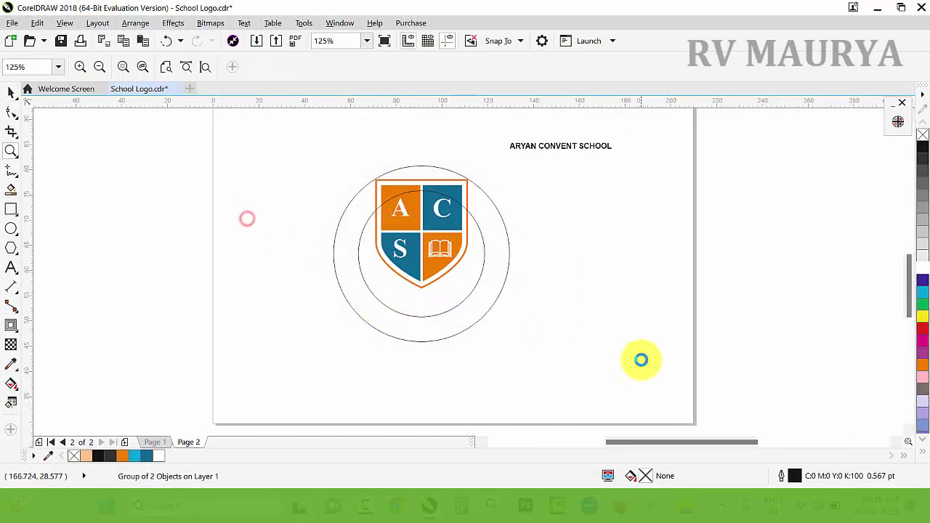
click(450, 307)
key(space)
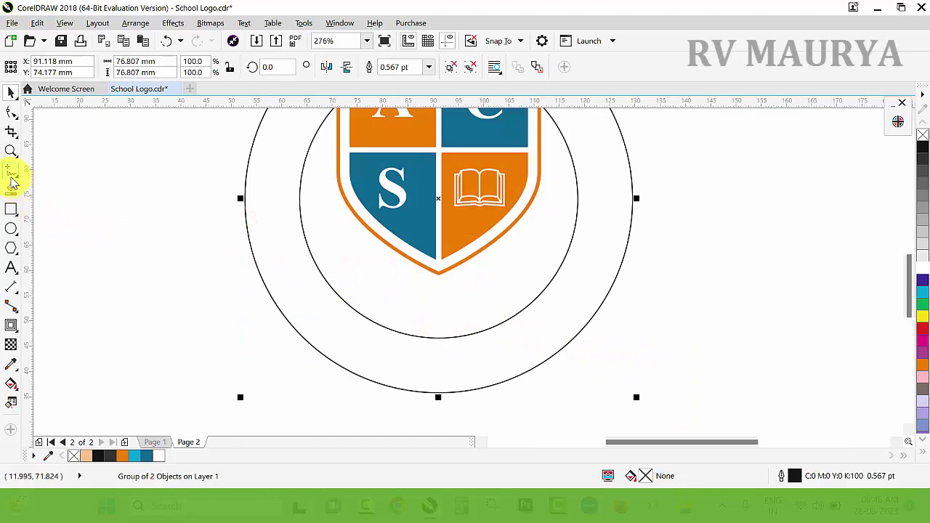
Step: Draw mirrored 2-point diagonal lines across the rings on both sides below the shield
click(13, 182)
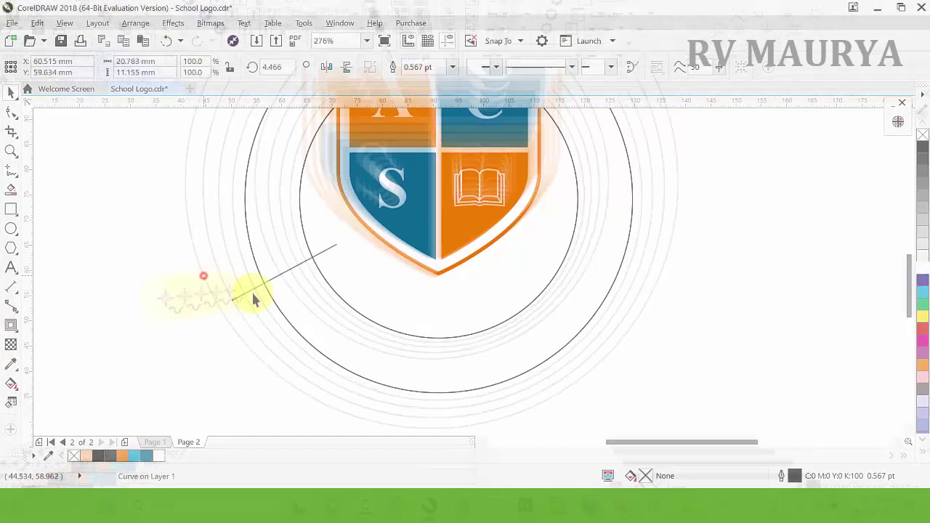
drag(276, 272, 551, 274)
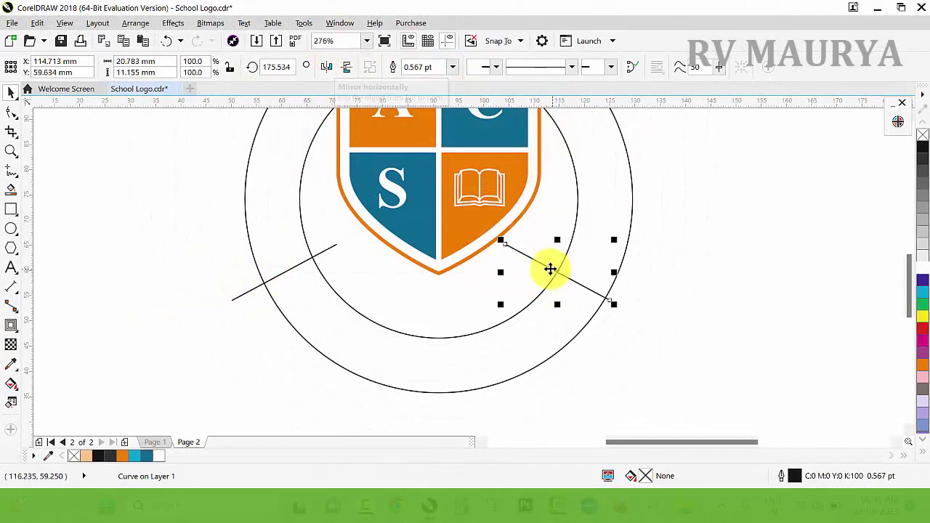
drag(550, 269, 574, 292)
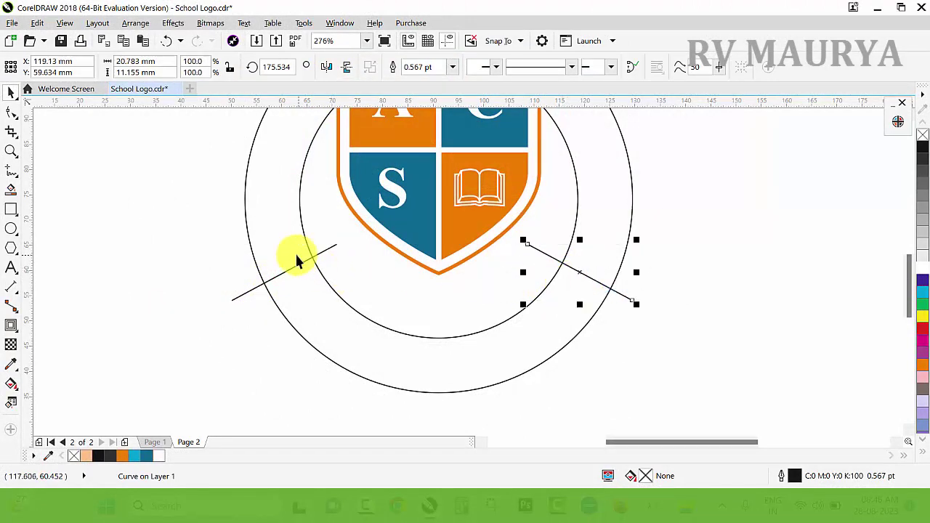
Step: Group the two diagonal lines and align them symmetrically on the circles
shift+click(336, 249)
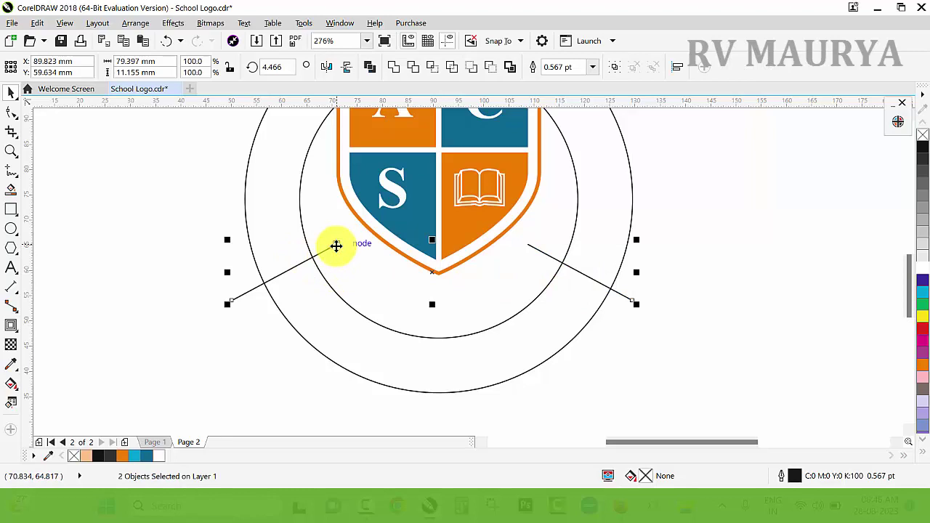
key(ctrl+g)
shift+click(344, 300)
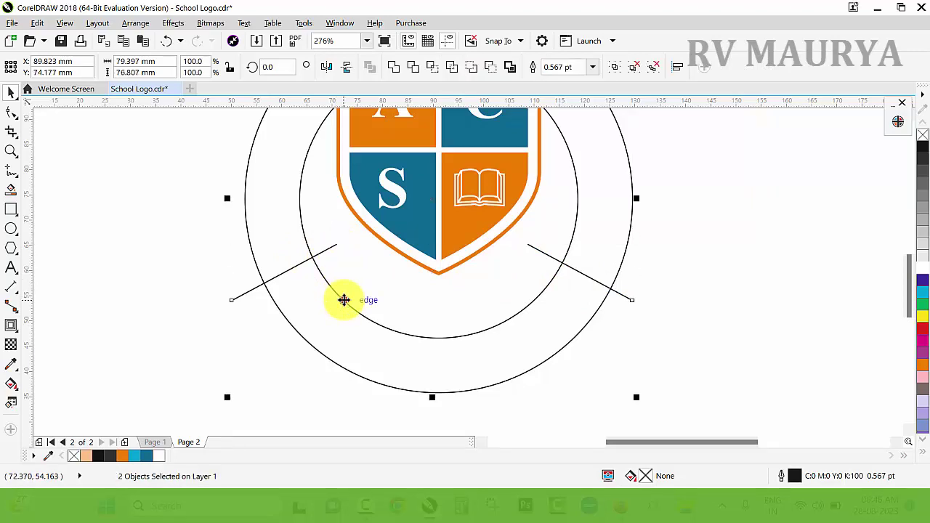
drag(352, 298, 354, 293)
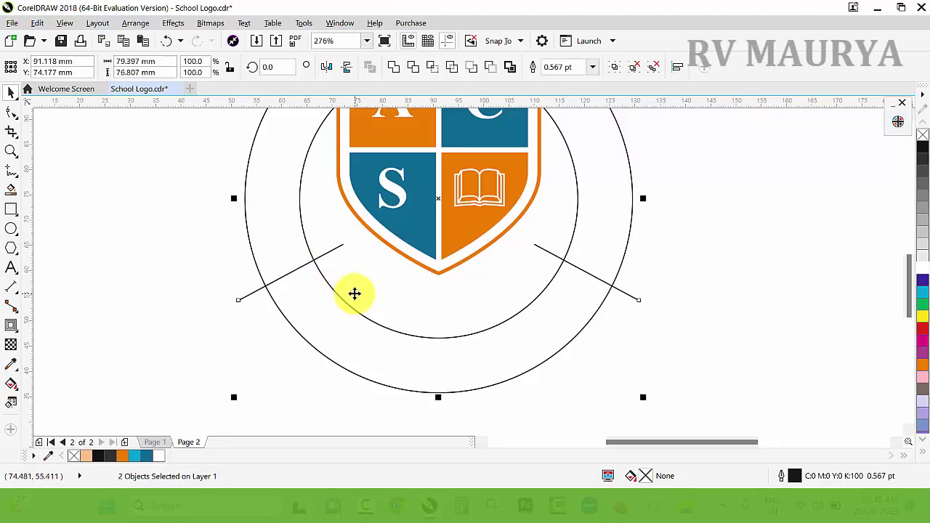
scroll(356, 298, down, 3)
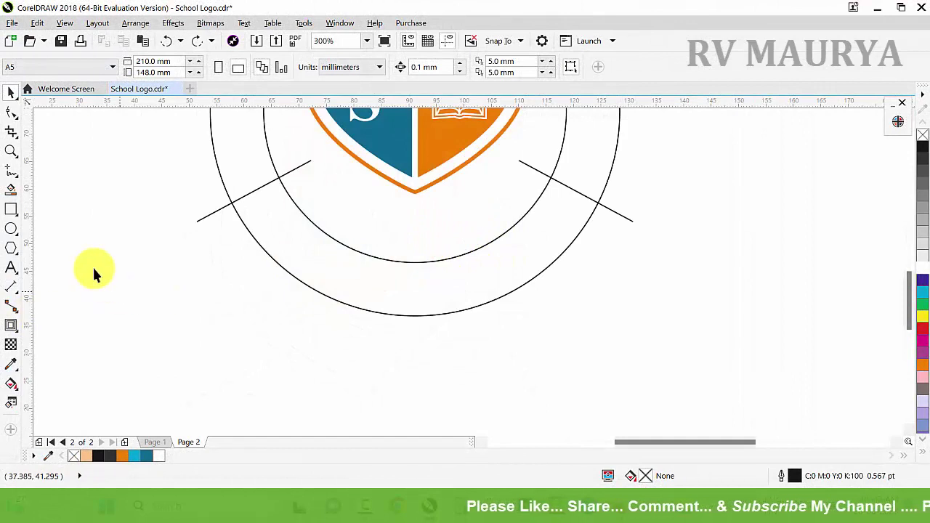
Step: Smart Fill the lower band between the rings with peach
click(17, 189)
click(359, 269)
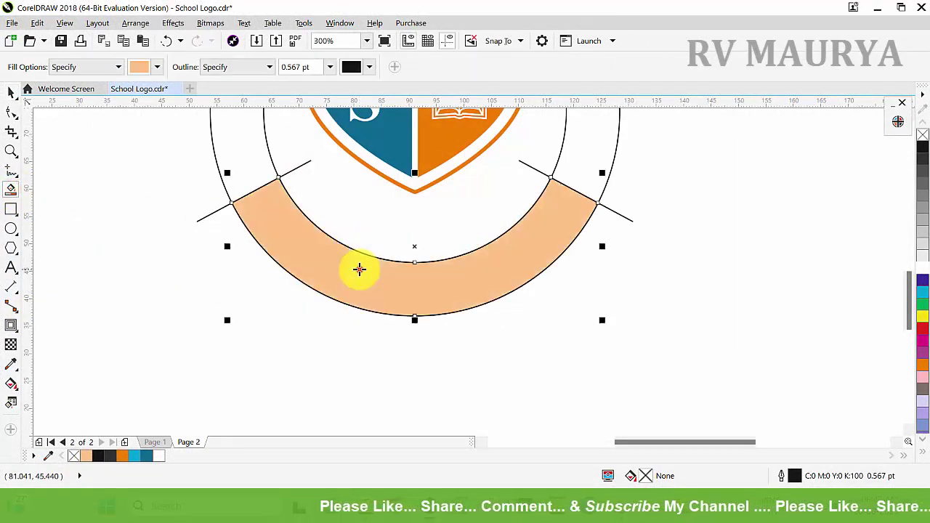
key(space)
scroll(296, 306, down, 2)
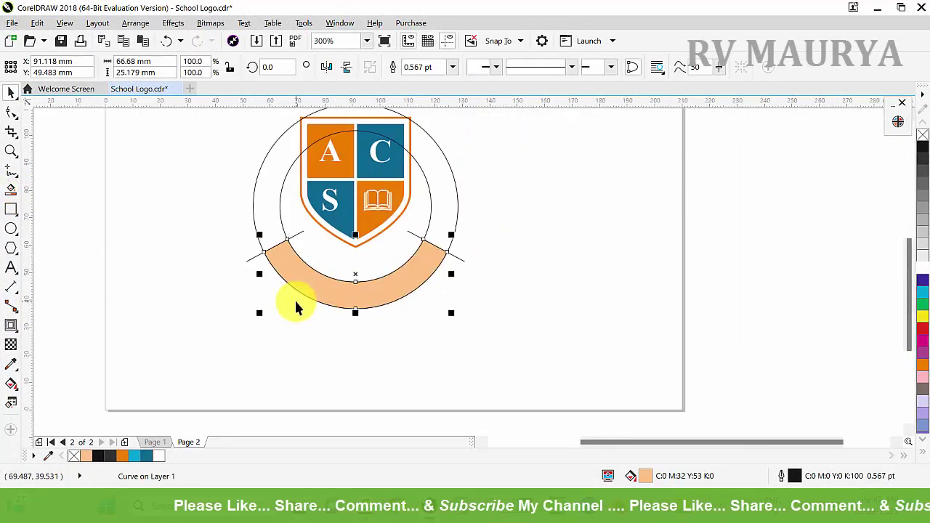
key(z)
scroll(332, 245, down, 2)
drag(257, 170, 481, 315)
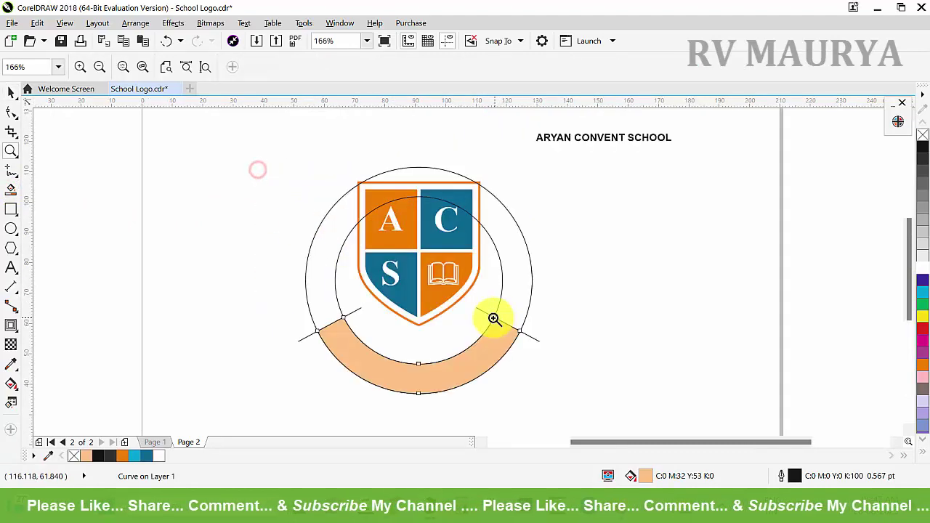
Step: Move ARYAN CONVENT SCHOOL below the logo in bold Swis721 Cn BT at about 12.4 pt
drag(582, 142, 397, 412)
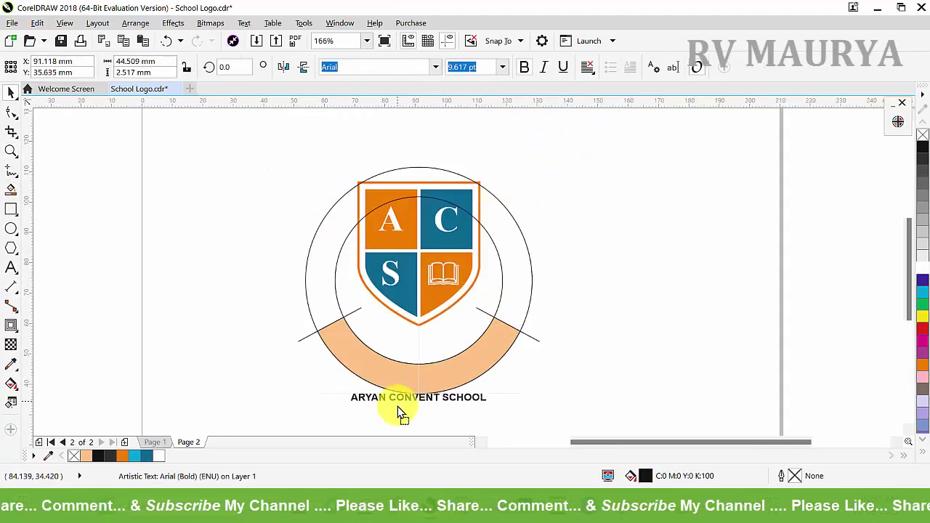
key(z)
drag(266, 259, 564, 469)
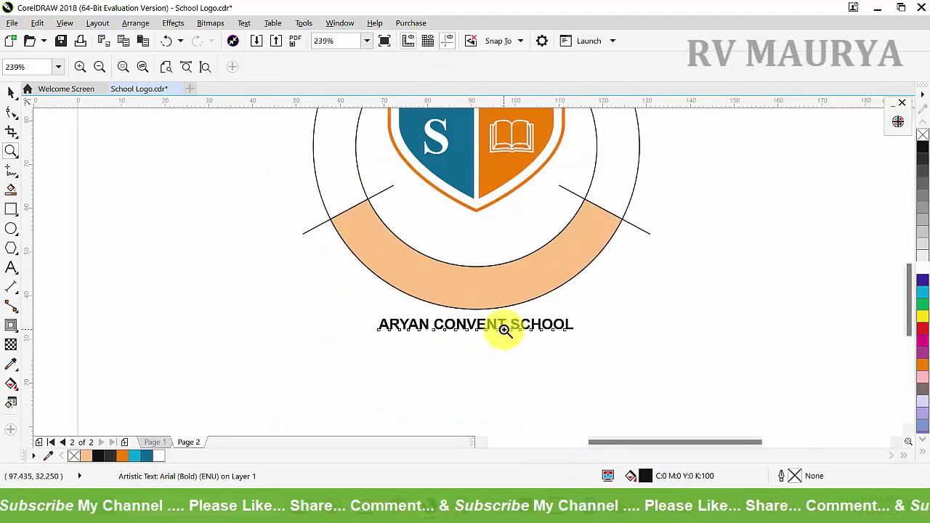
key(space)
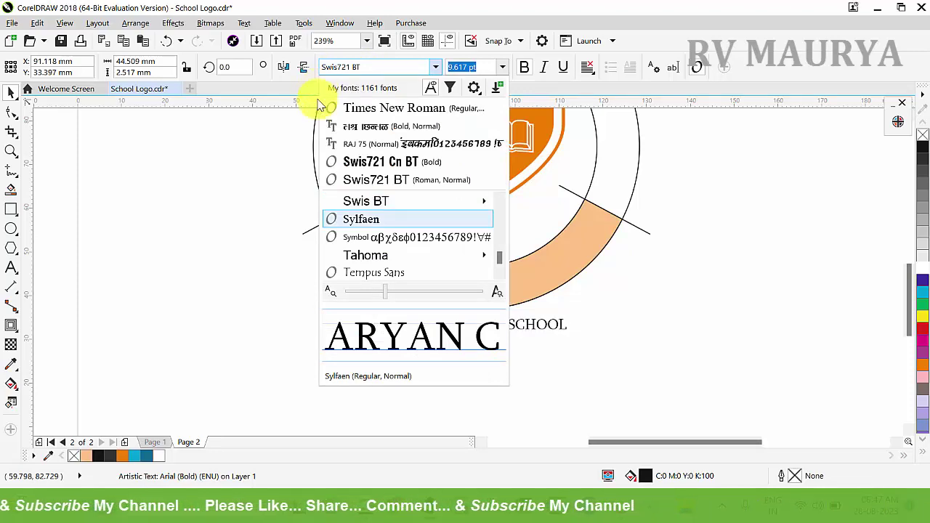
mouse_move(407, 200)
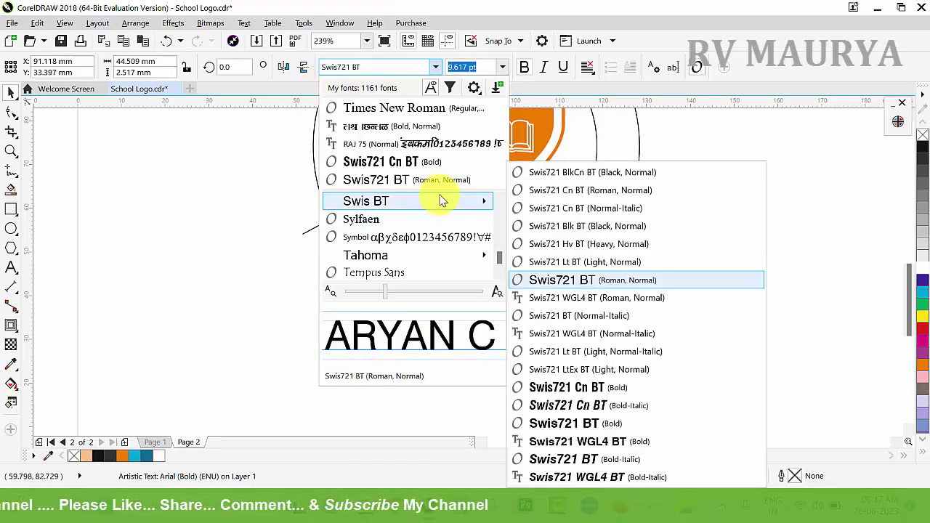
click(554, 190)
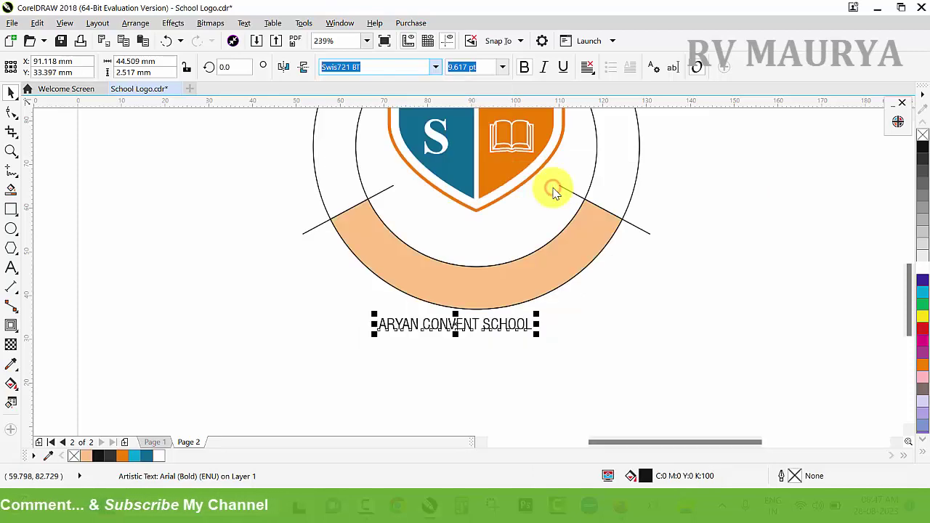
click(524, 67)
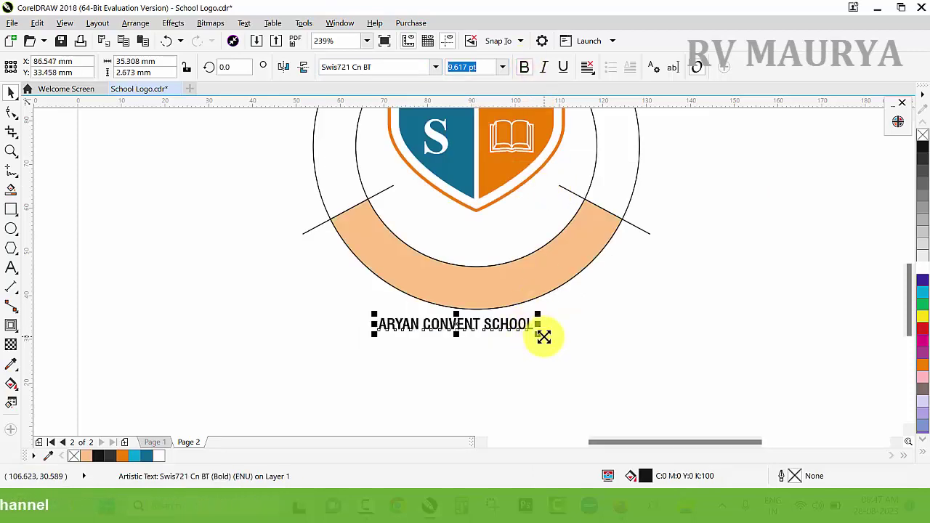
drag(544, 337, 560, 353)
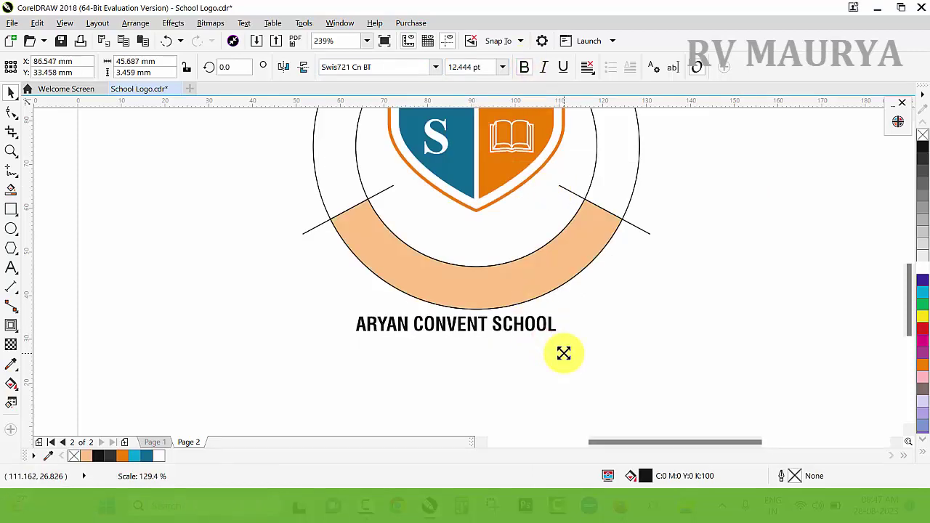
Step: Ungroup the two circles and select the school name together with the outer circle
click(595, 169)
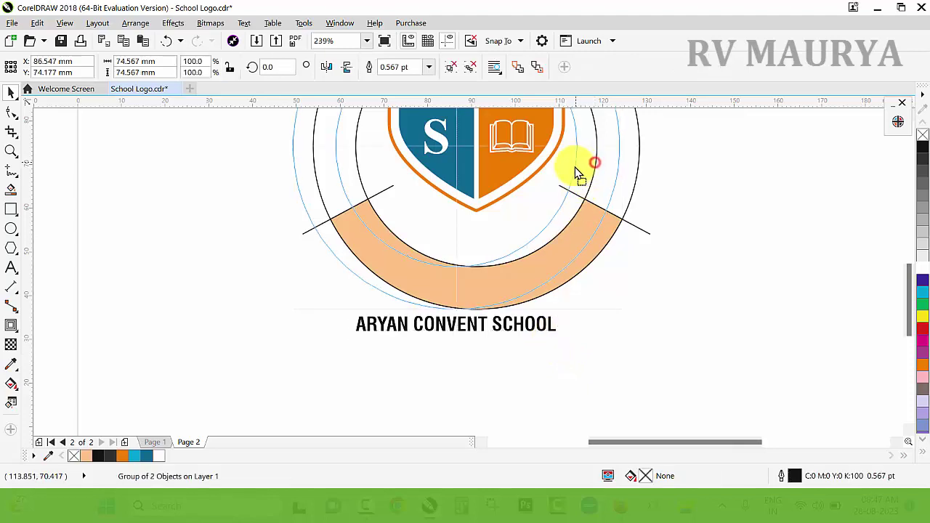
click(452, 66)
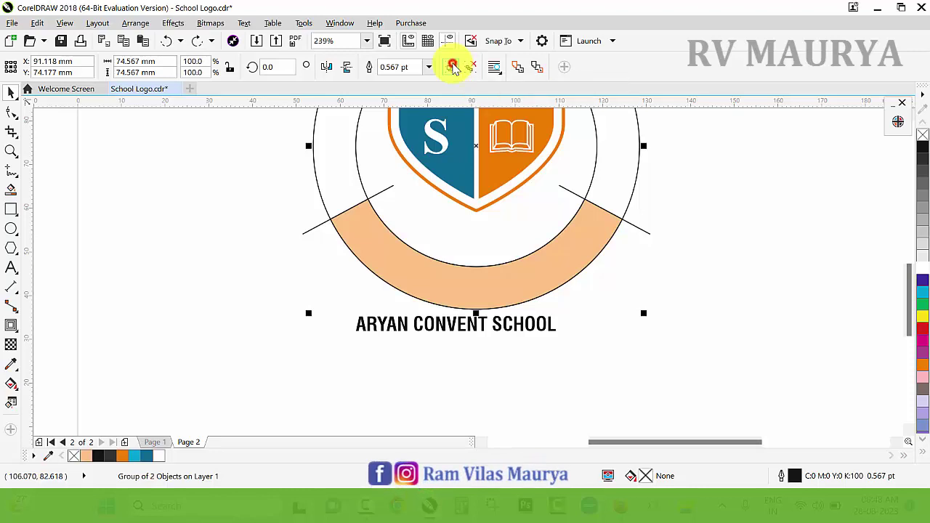
click(600, 343)
click(539, 330)
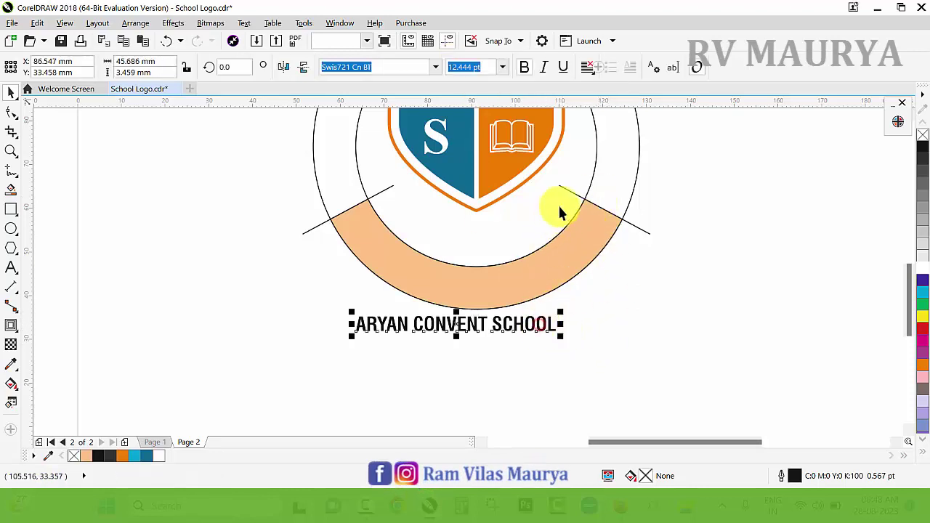
shift+click(594, 165)
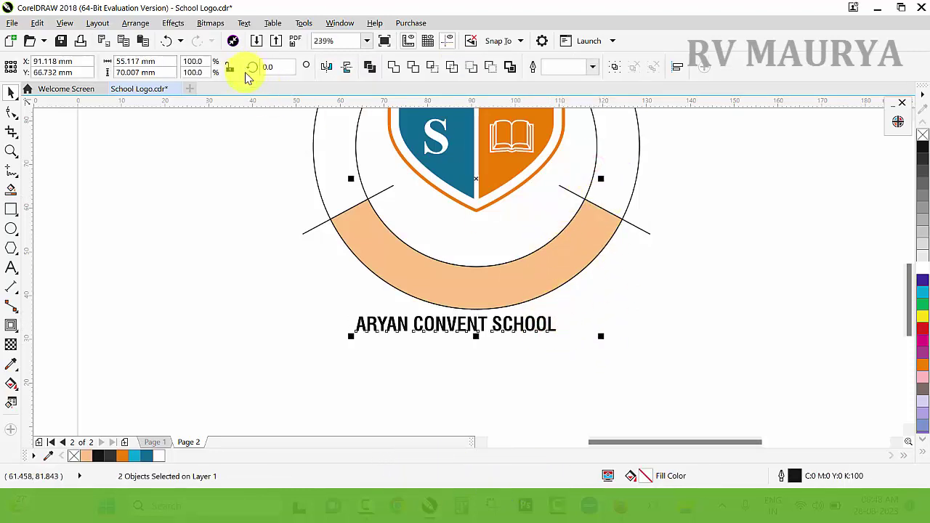
click(245, 23)
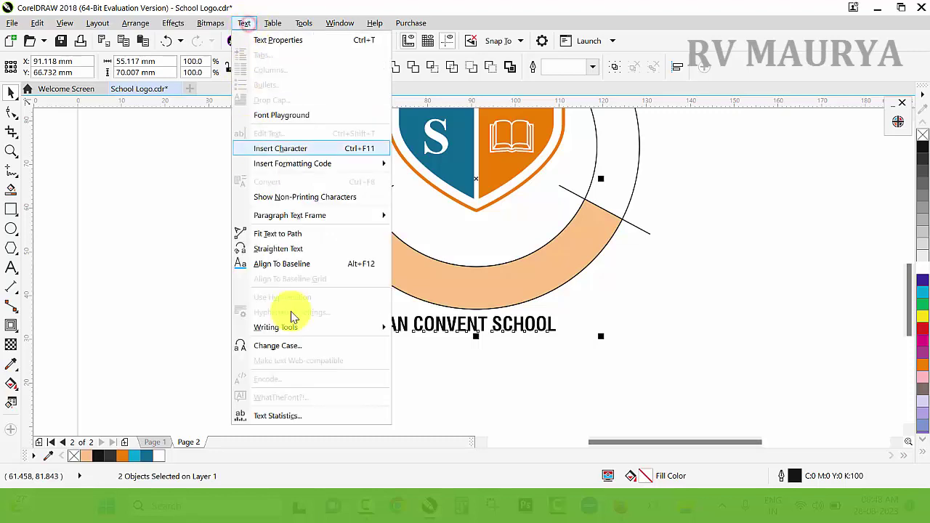
Step: Fit ARYAN CONVENT SCHOOL to the circle path and mirror it so it reads correctly
click(297, 237)
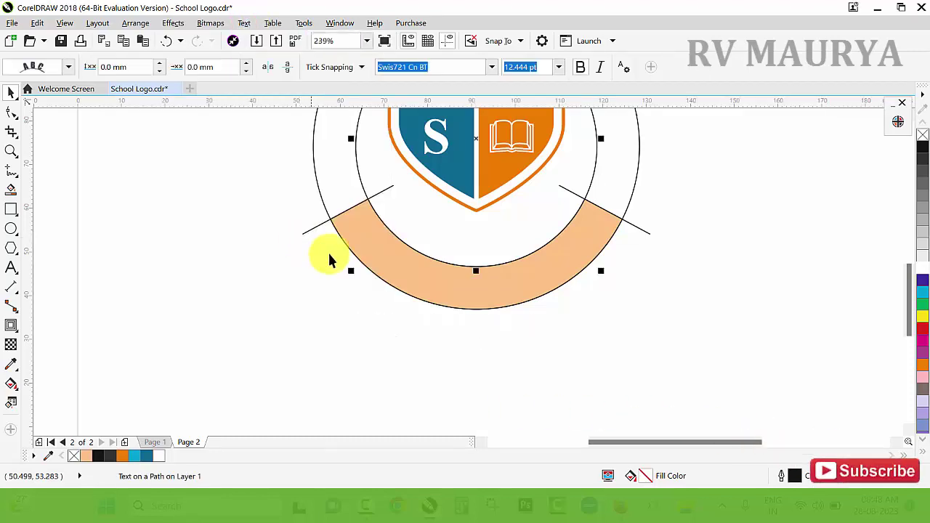
scroll(423, 324, down, 3)
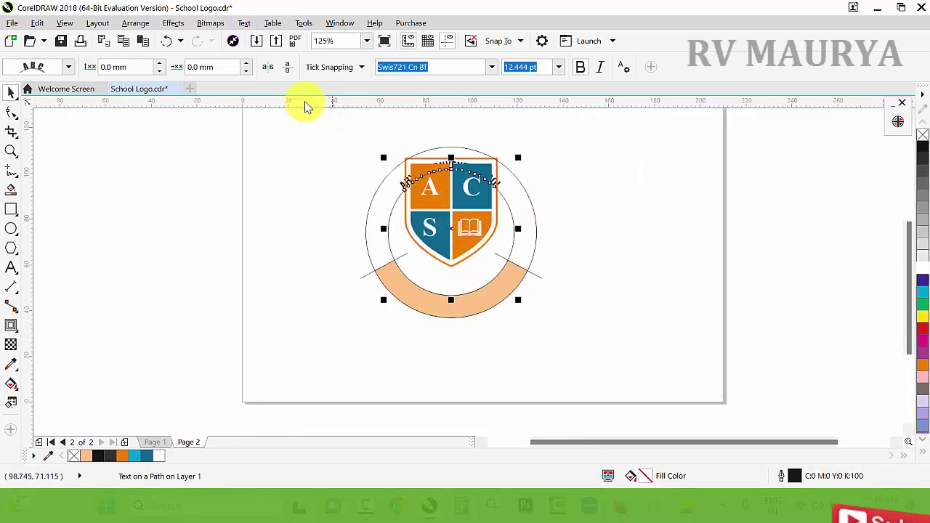
click(287, 67)
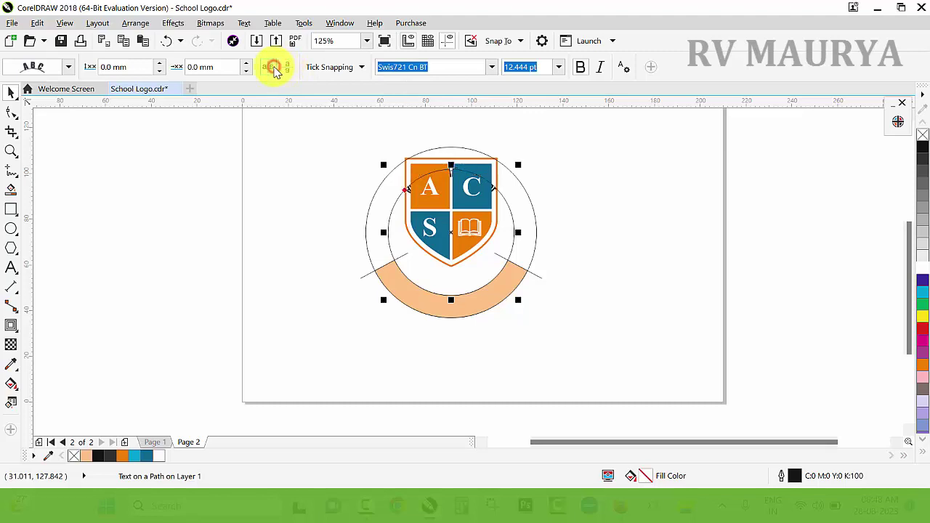
click(273, 66)
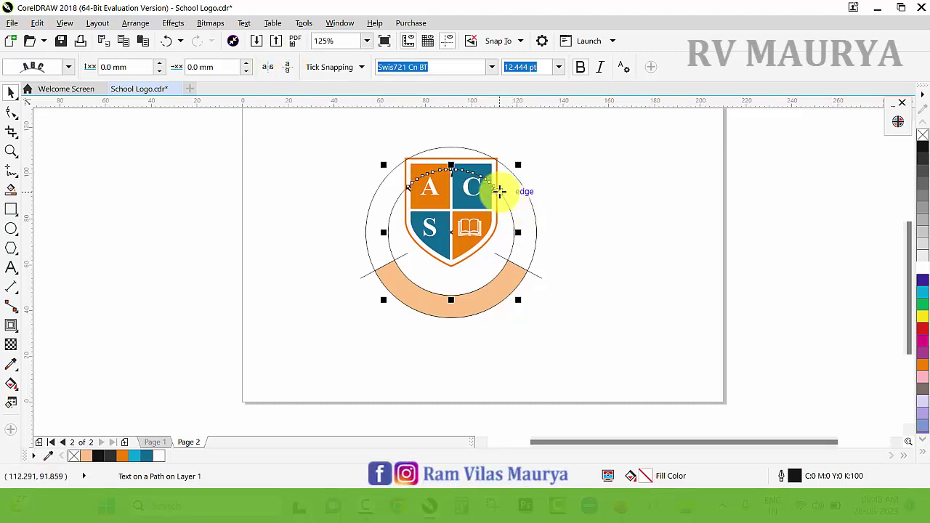
Step: Drag the curved text down onto the arc of the bottom peach band
scroll(498, 200, up, 3)
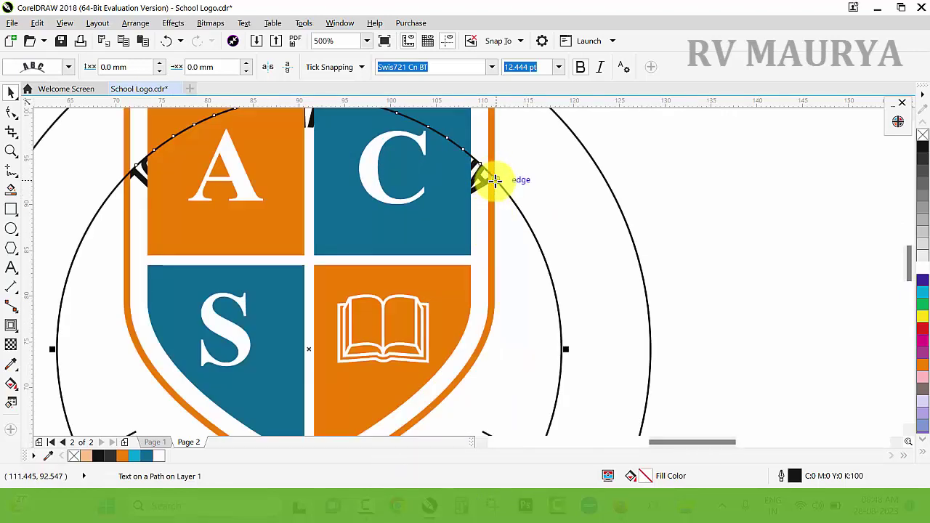
mouse_move(494, 182)
mouse_down()
mouse_move(250, 410)
mouse_move(638, 308)
mouse_move(686, 364)
mouse_move(595, 405)
mouse_move(602, 411)
mouse_up()
scroll(601, 411, down, 3)
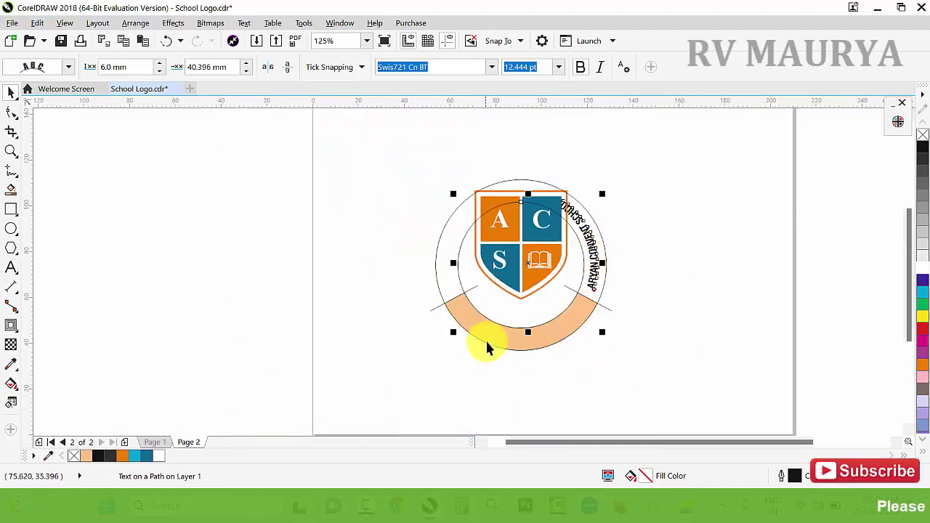
scroll(502, 341, up, 2)
drag(700, 241, 457, 324)
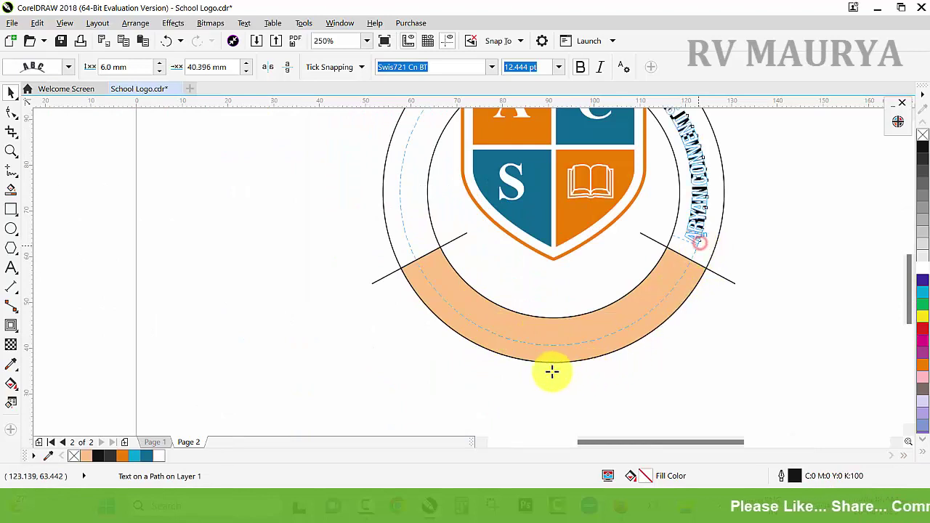
drag(457, 325, 455, 311)
Step: Set all of the curved school name text to 16 pt
click(455, 311)
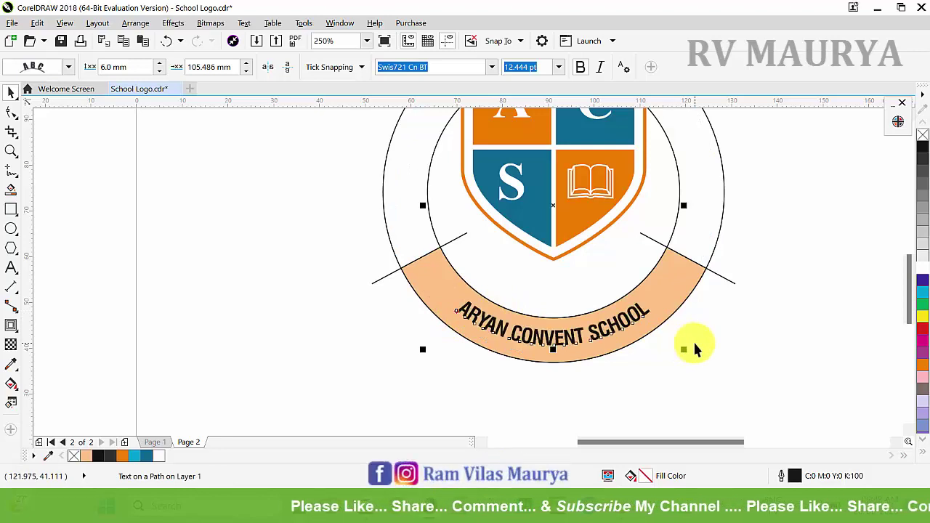
double_click(633, 316)
key(ctrl+a)
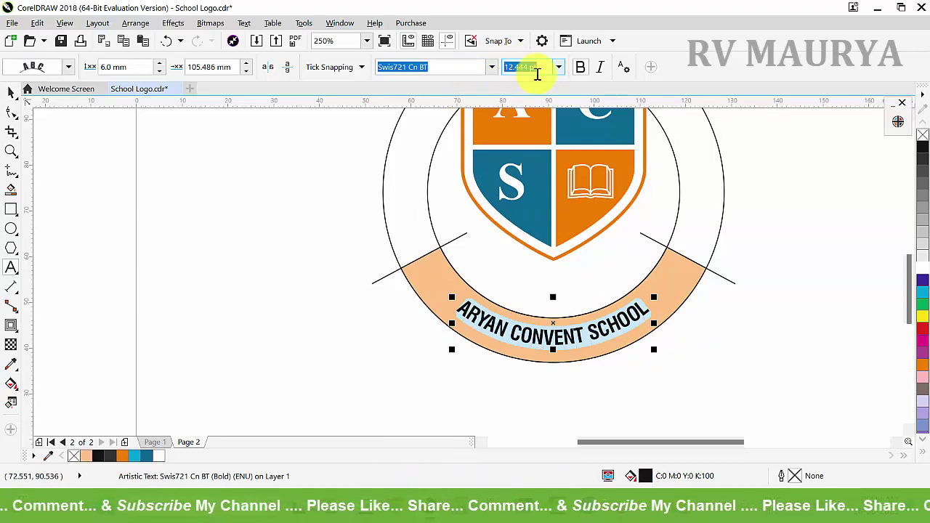
text(16)
key(Return)
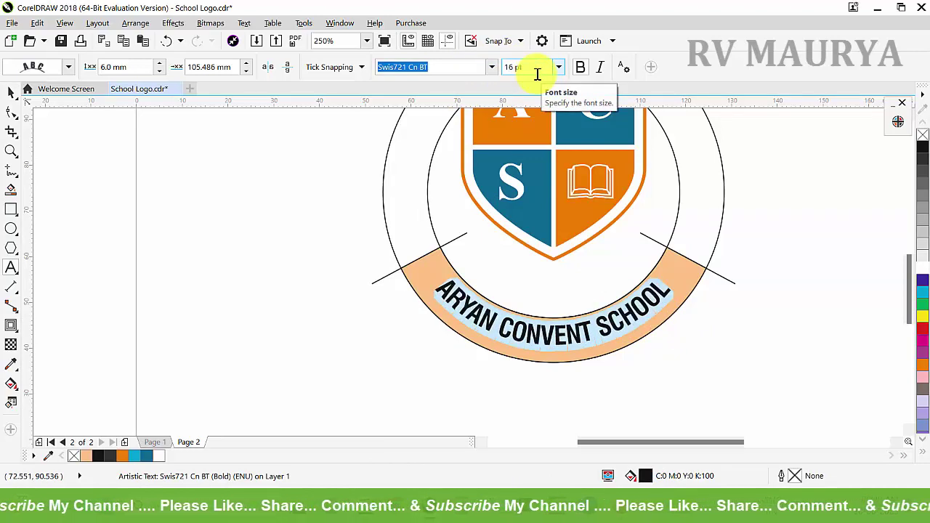
Step: Widen the letter spacing with the Shape tool and centre the text along its curve
click(11, 114)
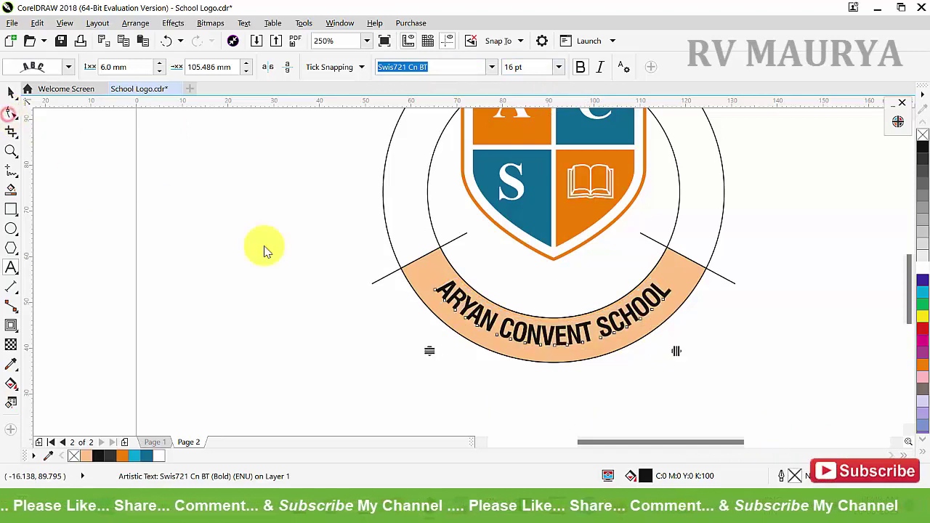
drag(398, 256, 723, 384)
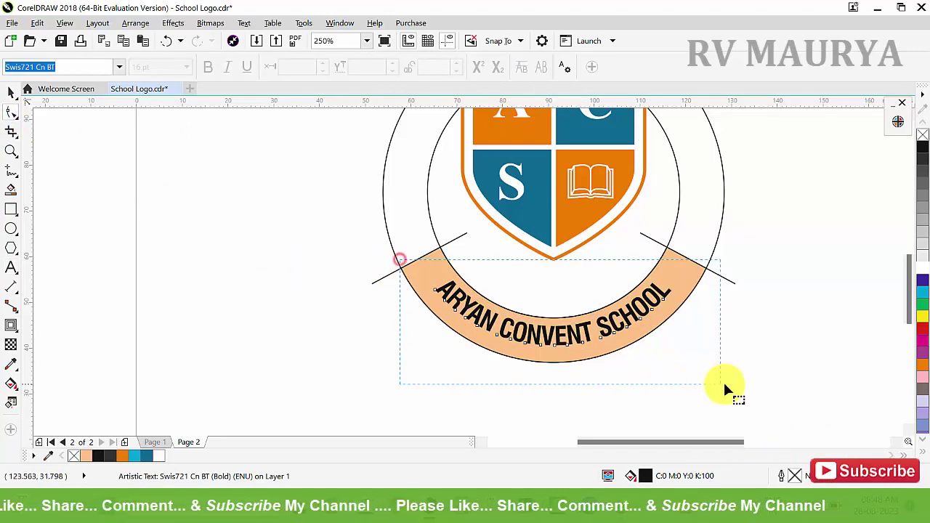
click(568, 351)
drag(563, 352, 574, 360)
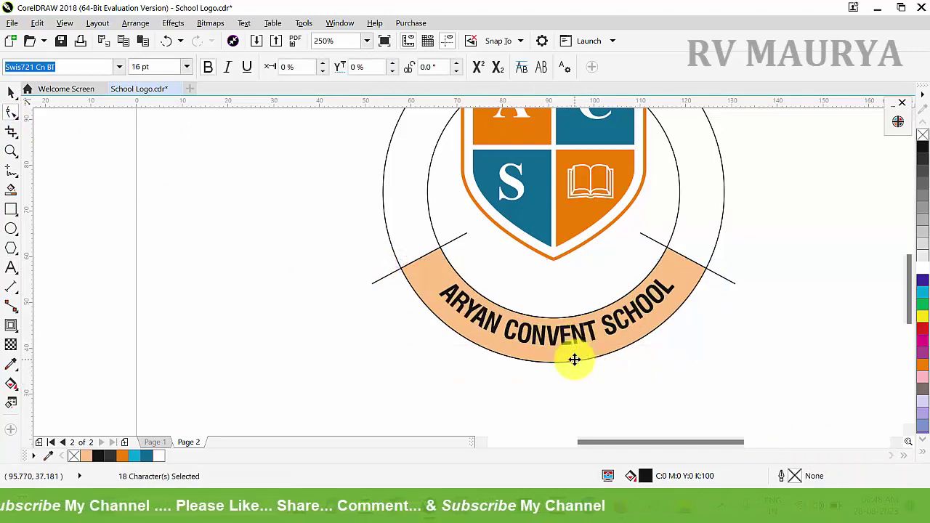
drag(674, 354, 686, 354)
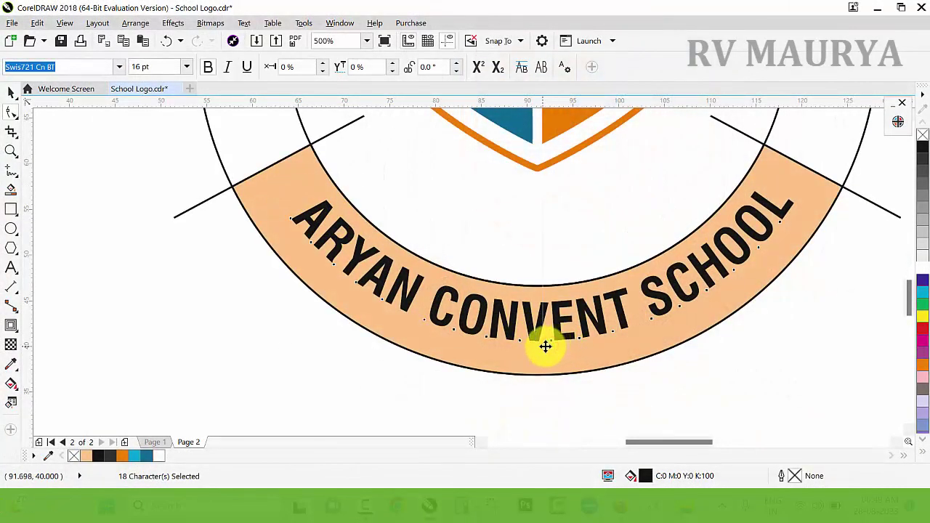
drag(551, 346, 542, 345)
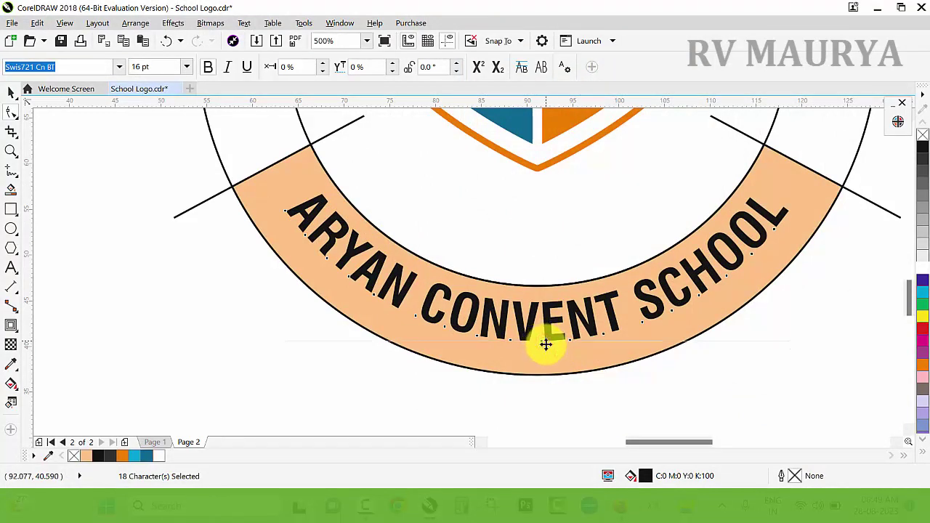
drag(545, 345, 547, 345)
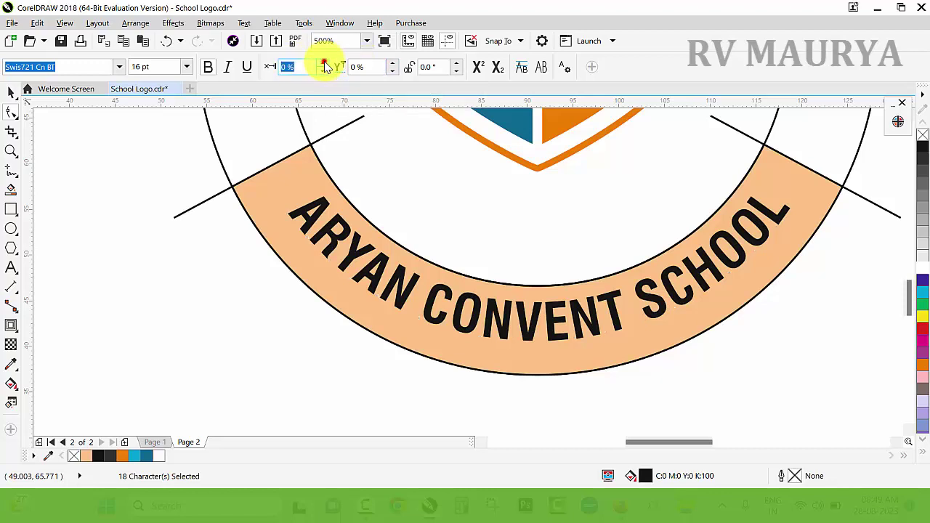
Step: Adjust the characters' vertical offset, settling it at 1%
click(325, 67)
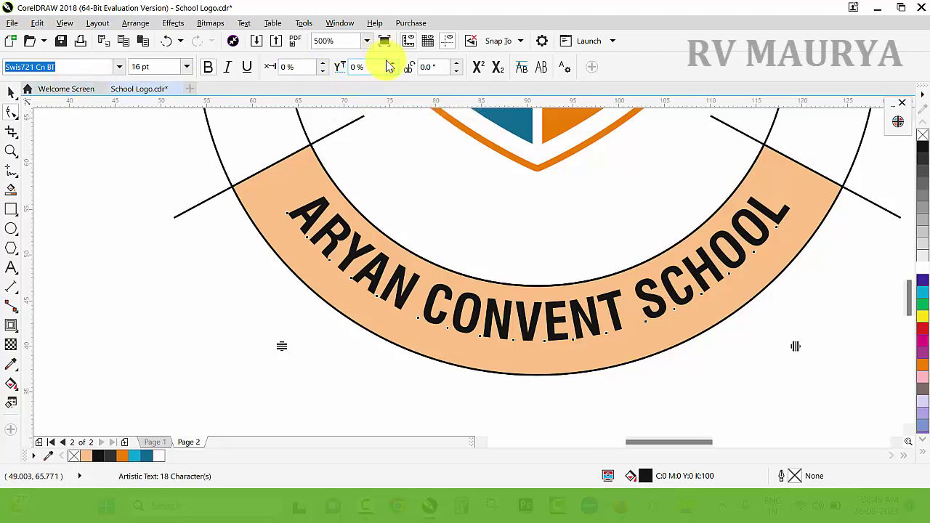
click(390, 64)
click(391, 64)
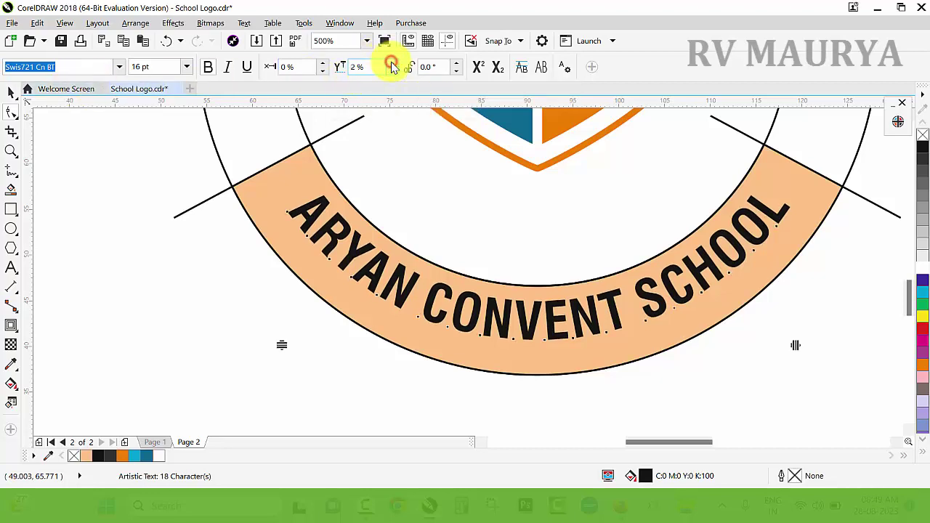
click(391, 63)
click(390, 73)
click(390, 73)
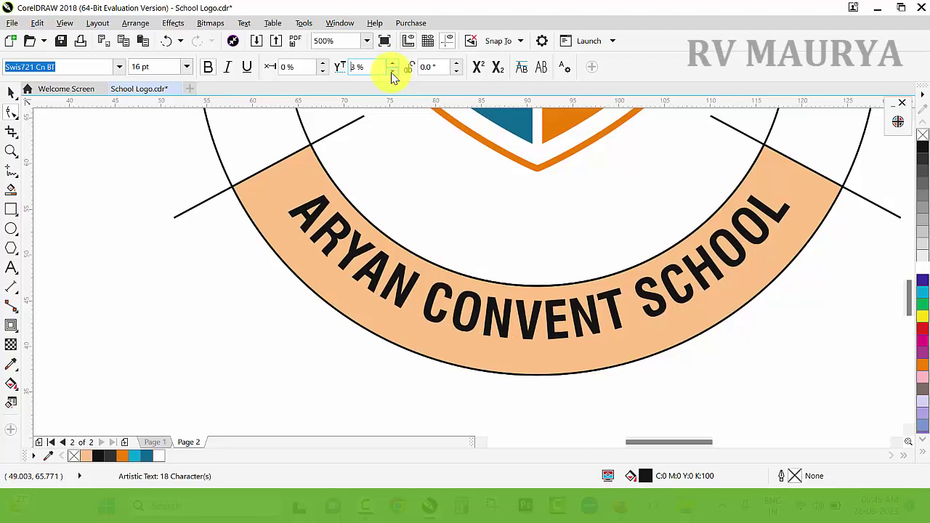
scroll(473, 264, down, 3)
Step: Separate the text from its path with Ctrl+K and delete the two diagonal lines
click(571, 316)
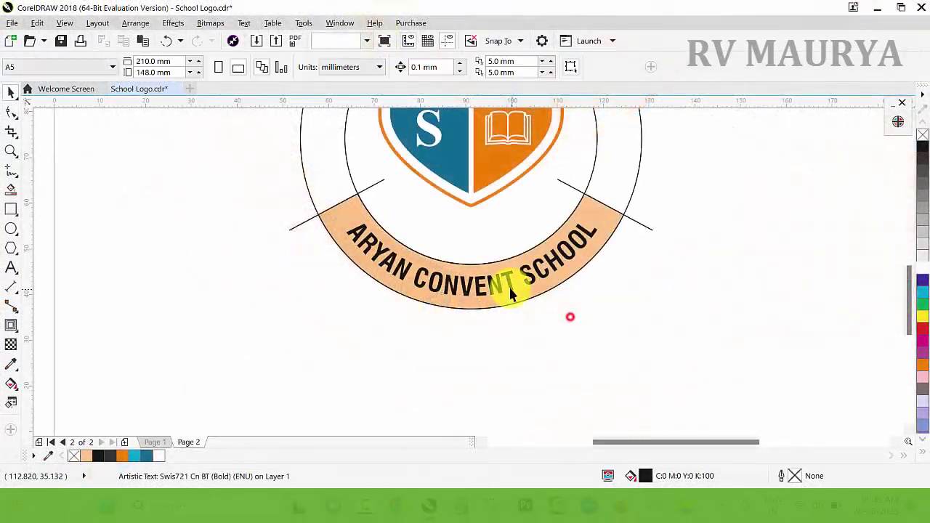
click(537, 287)
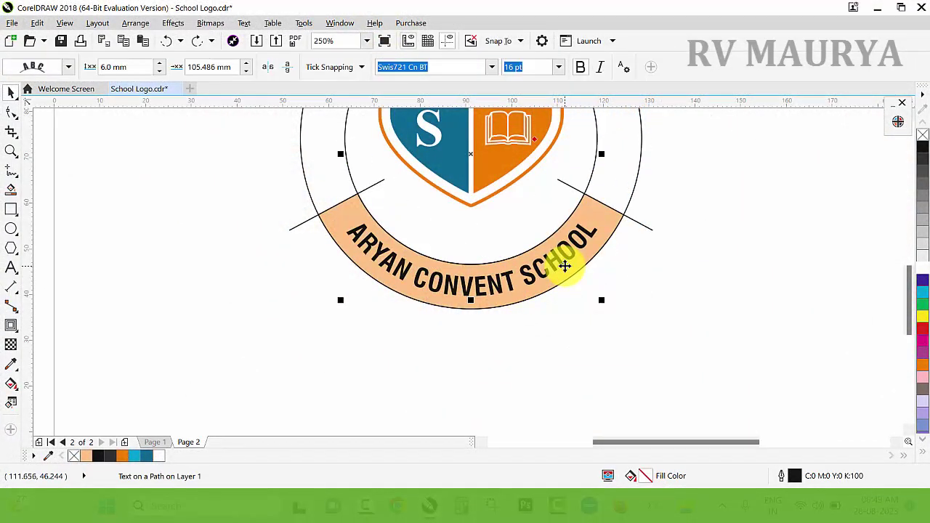
key(ctrl+k)
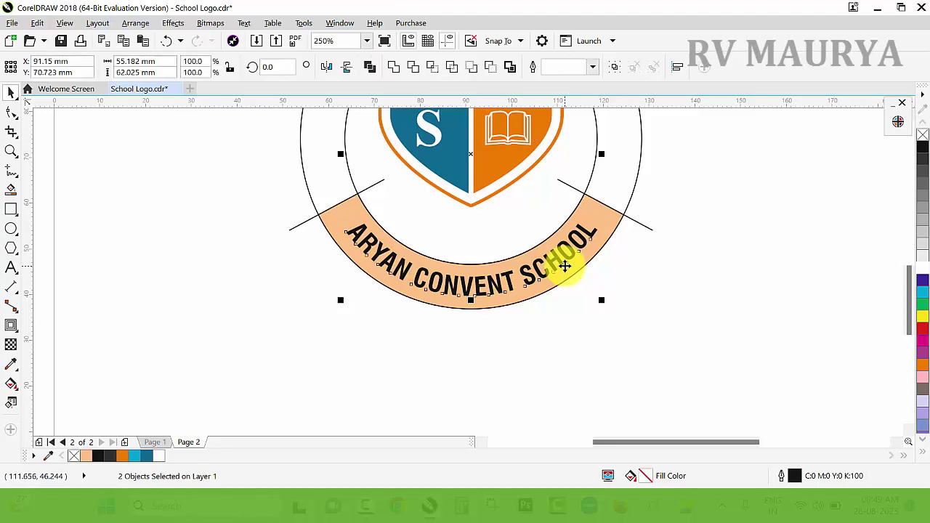
click(673, 278)
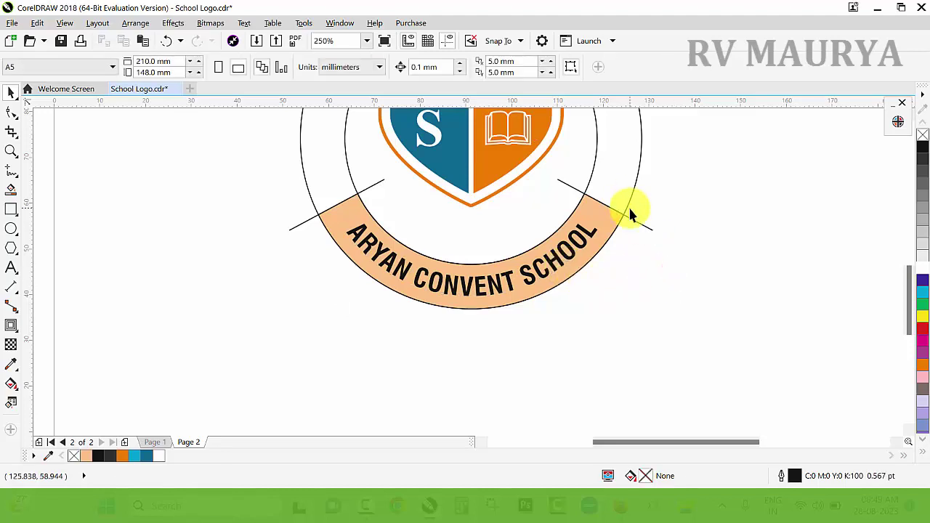
click(644, 227)
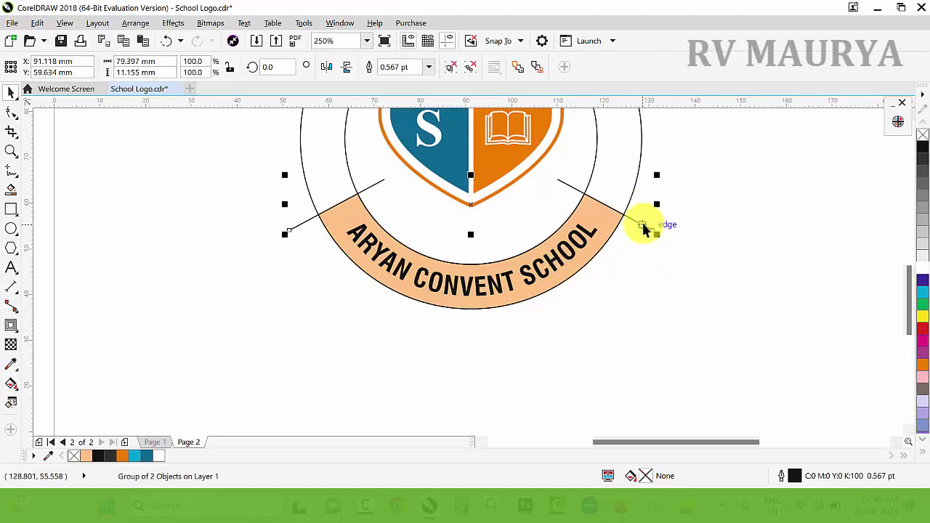
key(Delete)
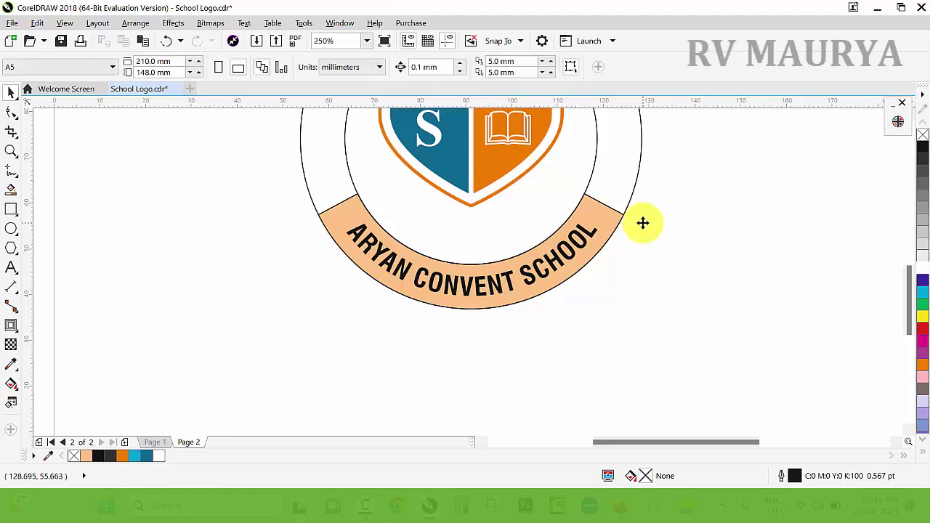
Step: Shrink both ring circles to 68.594 mm (92%) and zoom in on the shield
click(594, 169)
shift+click(629, 161)
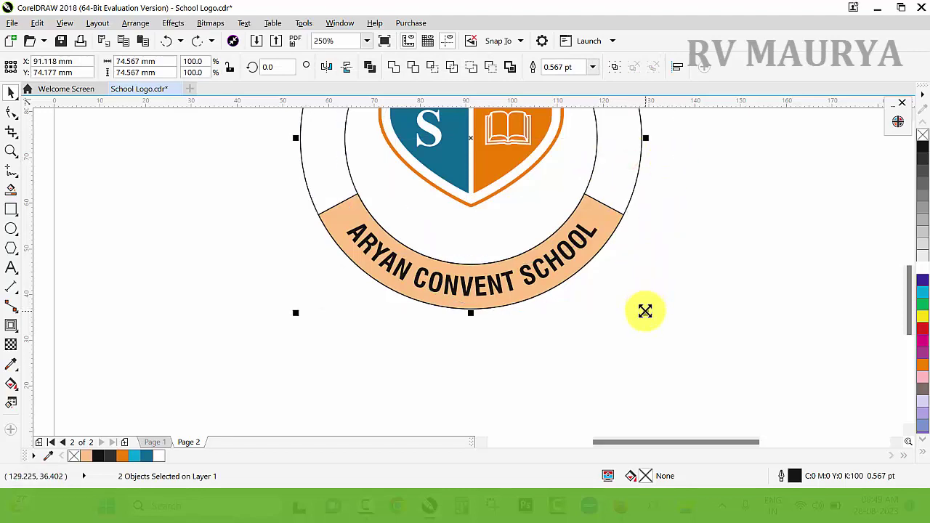
drag(646, 311, 633, 320)
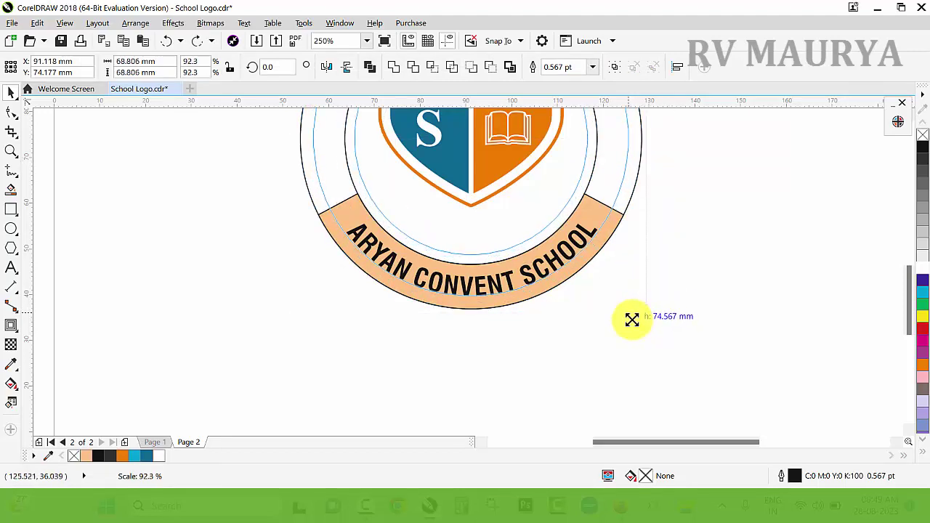
drag(633, 320, 630, 323)
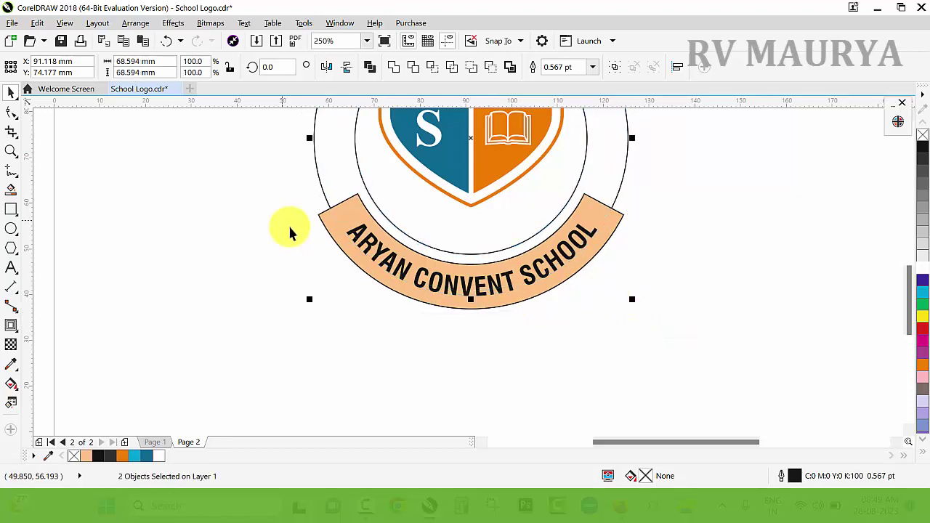
key(F3)
key(z)
drag(269, 128, 436, 235)
drag(265, 197, 606, 384)
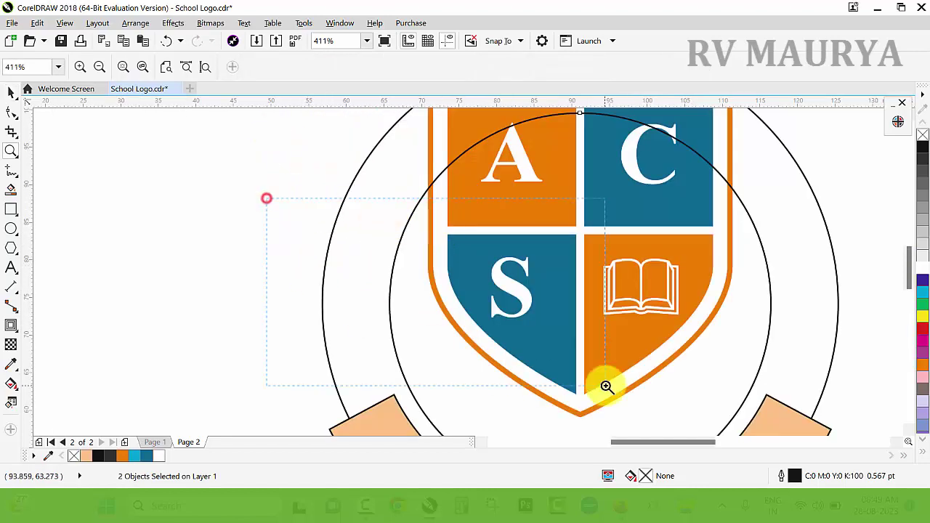
key(space)
scroll(379, 247, down, 2)
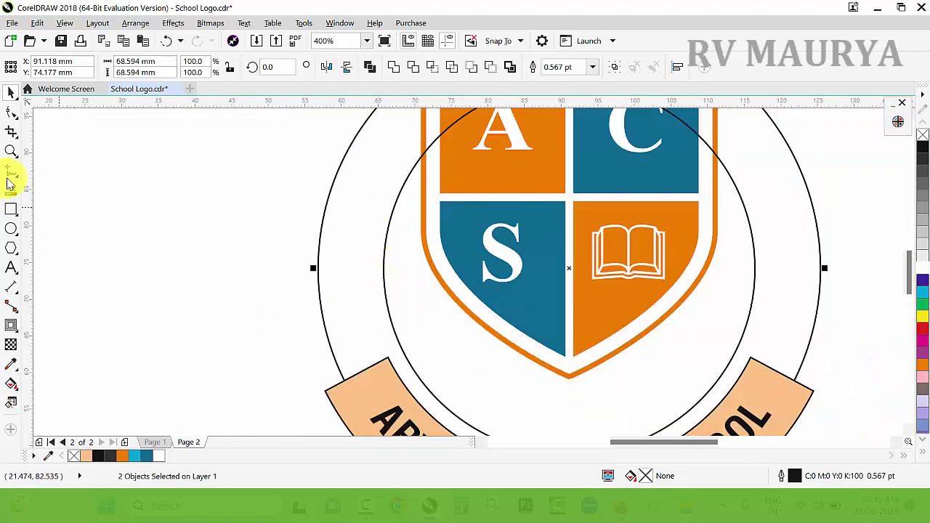
Step: Draw a V-shaped freehand zigzag across the rings left of the shield and raise its start node
click(10, 174)
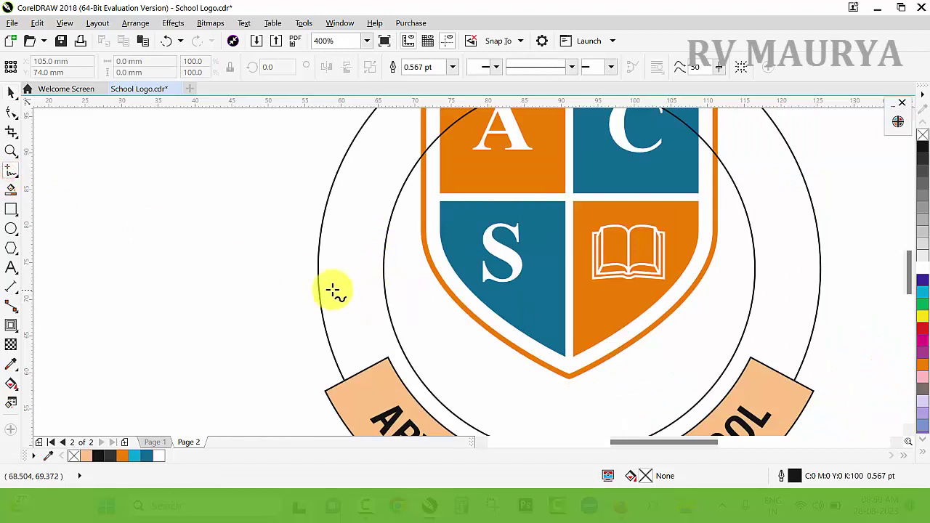
click(293, 274)
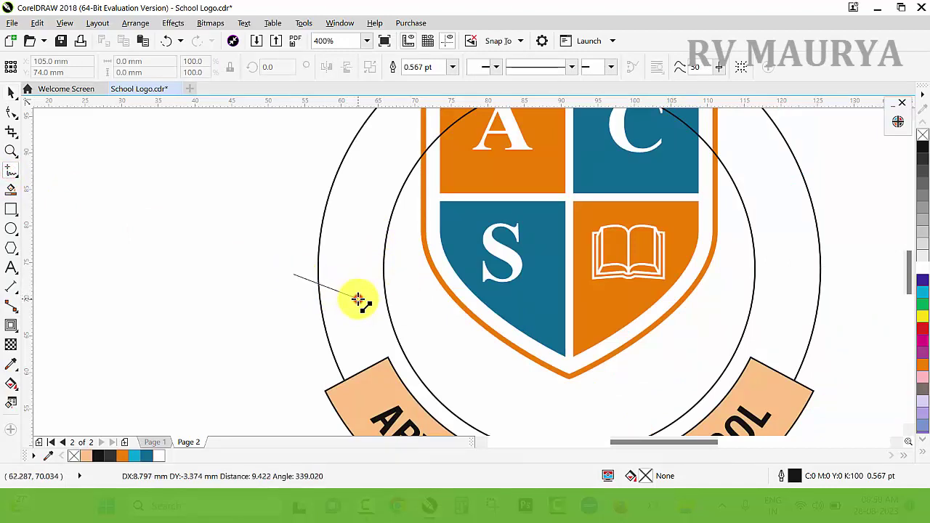
double_click(358, 300)
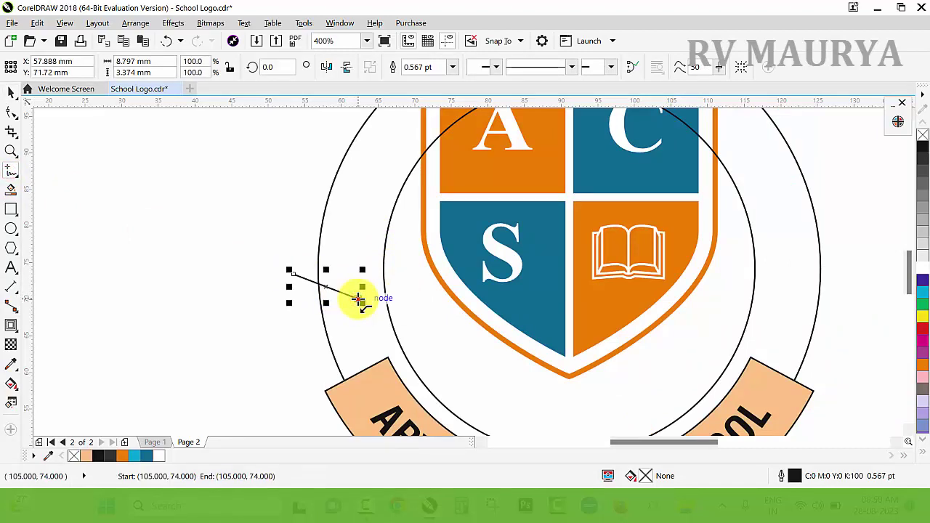
click(396, 259)
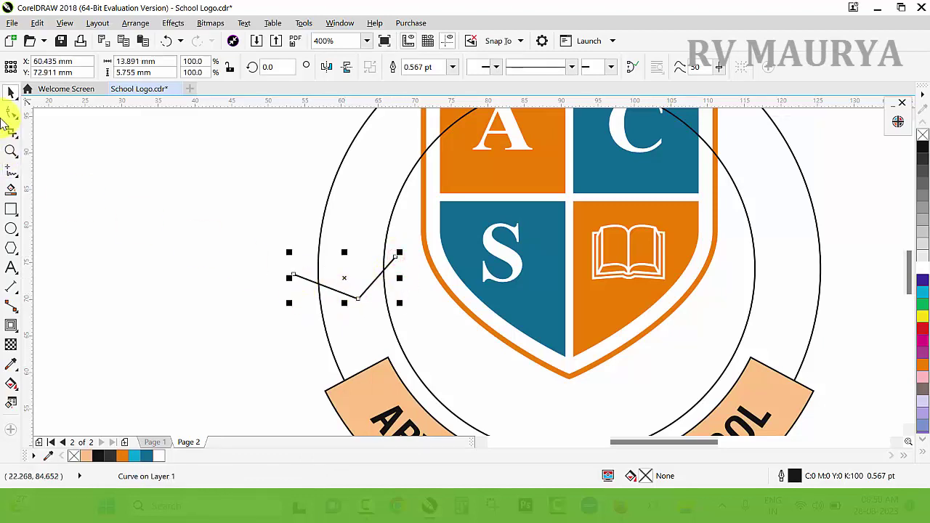
click(10, 114)
click(10, 114)
mouse_move(290, 271)
mouse_down()
mouse_move(289, 256)
mouse_move(290, 264)
mouse_up()
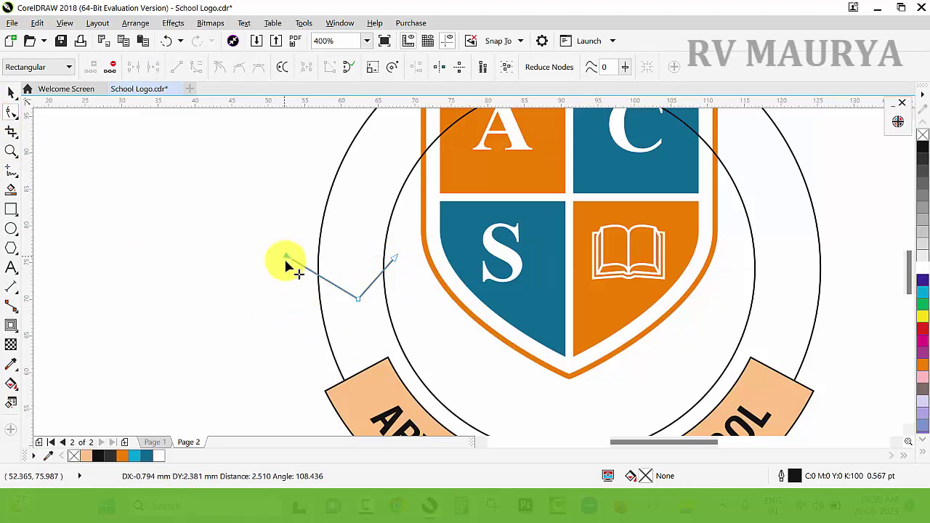
Step: Nudge the zigzag down, mirror-copy it to the right side, and delete the stray line
key(space)
scroll(301, 272, down, 3)
key(z)
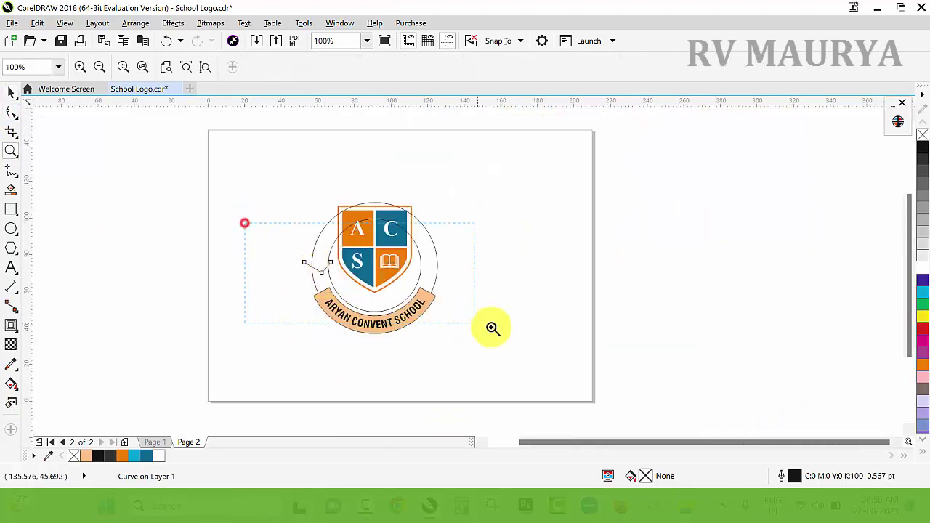
drag(245, 222, 492, 327)
key(space)
key(Down)
key(Down)
key(Down)
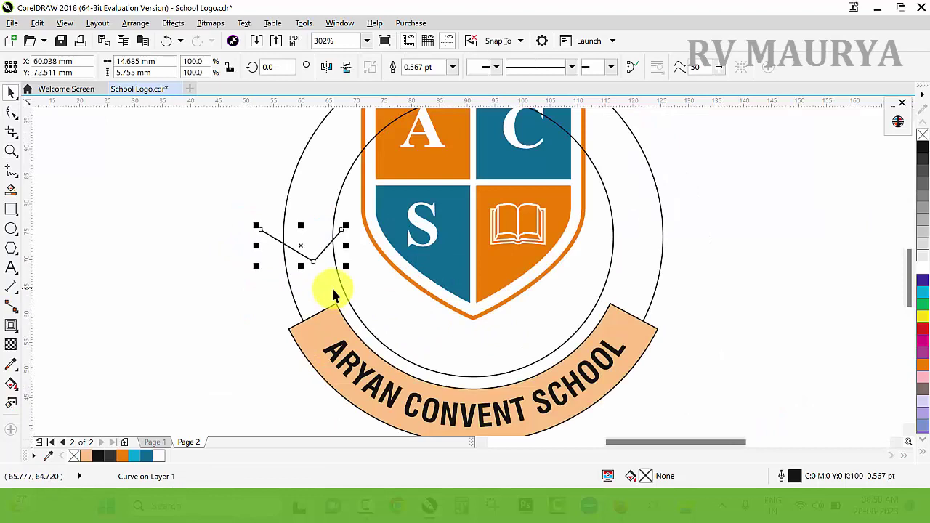
key(Down)
key(Down)
key(Down)
key(Down)
key(Down)
key(Down)
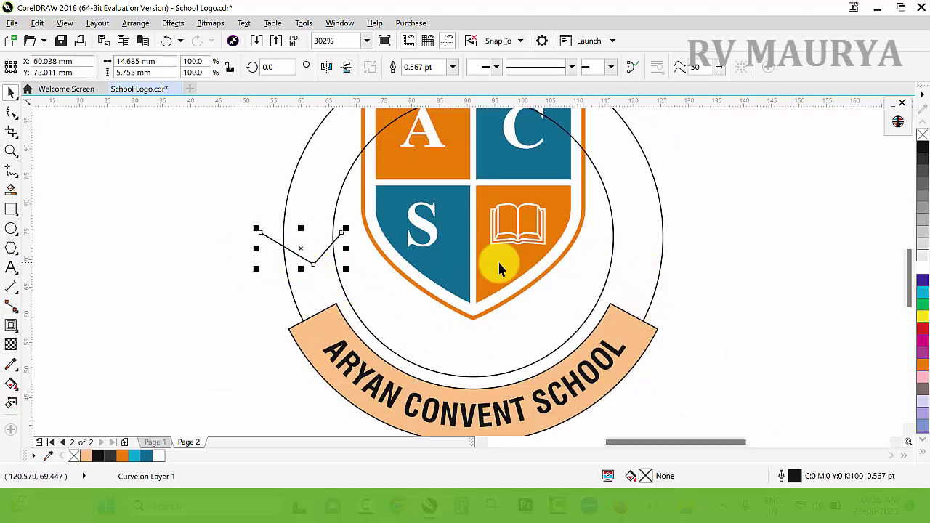
drag(256, 249, 624, 291)
click(365, 264)
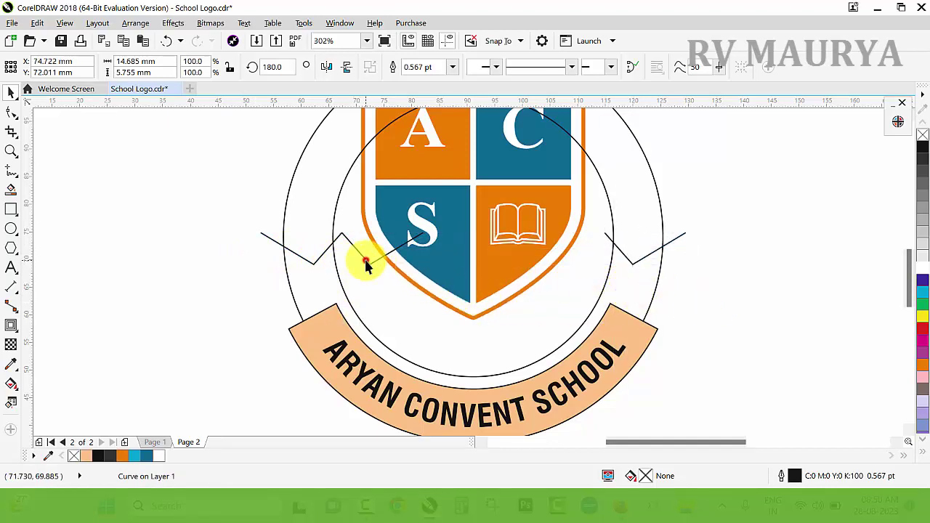
key(Delete)
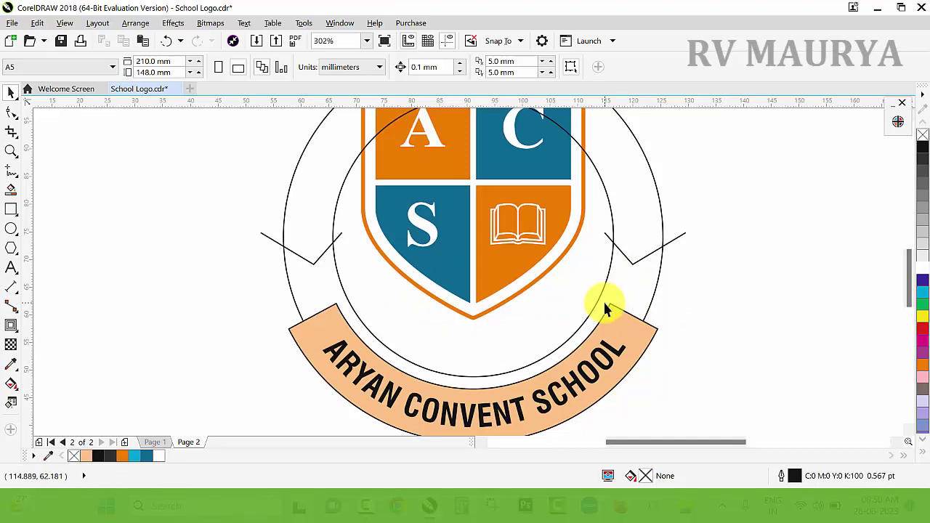
Step: Draw a freehand triangle at the peach banner's left end against the inner ring
key(z)
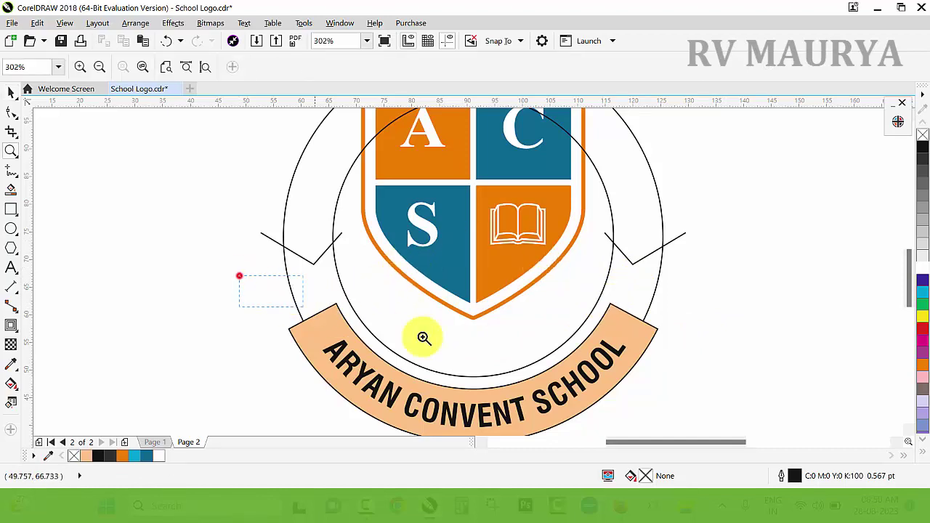
drag(239, 275, 472, 345)
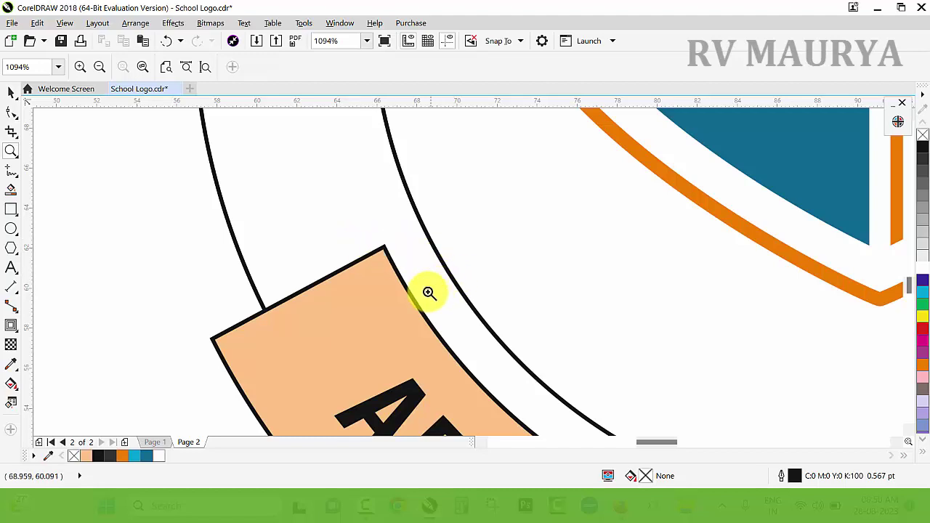
drag(277, 184, 654, 420)
key(space)
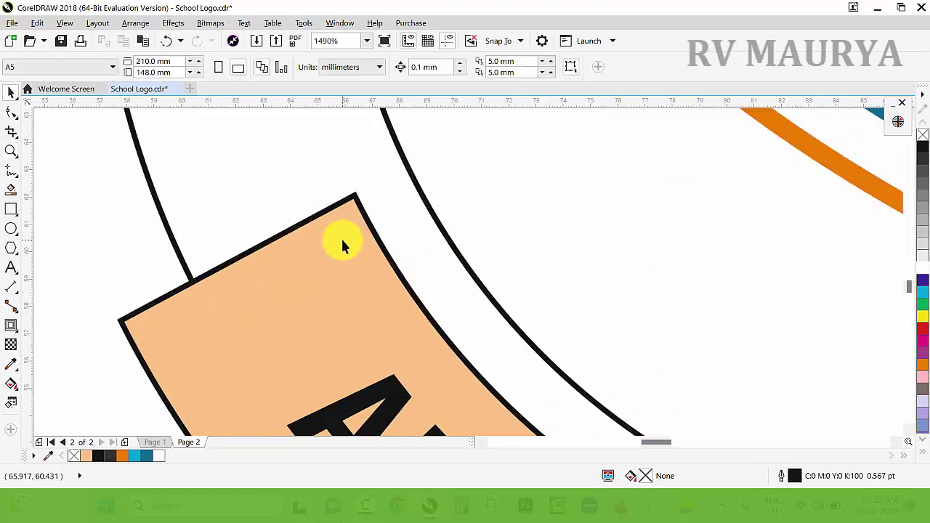
click(10, 174)
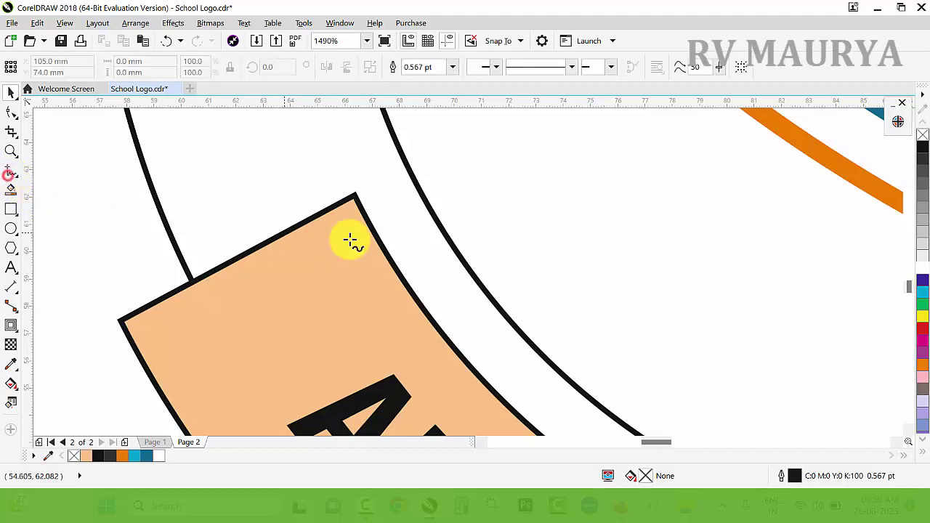
click(354, 197)
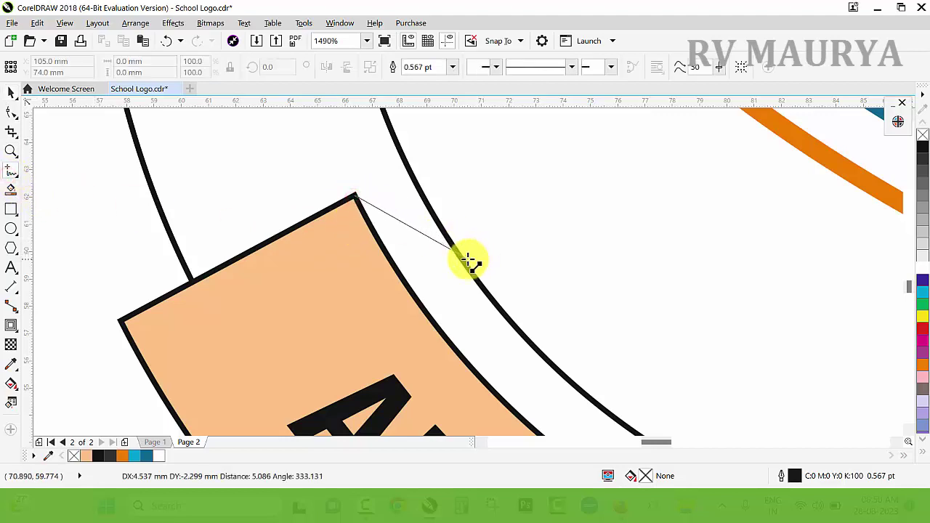
click(463, 259)
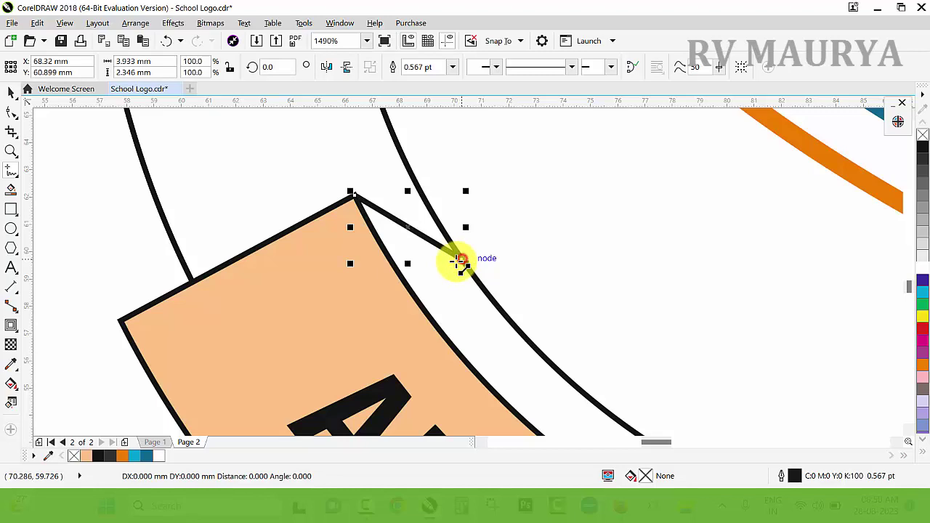
click(385, 305)
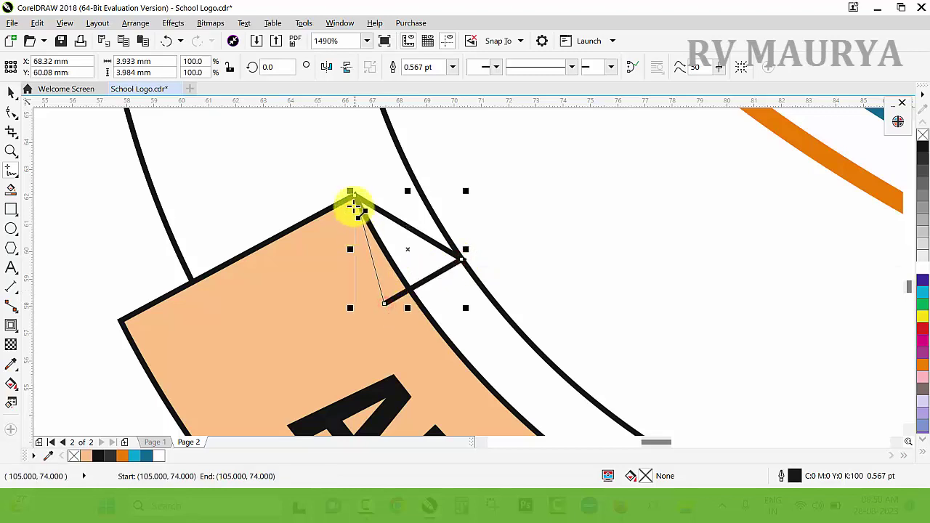
click(354, 195)
Step: Fill the triangle orange, send it behind the peach banner, and remove its outline
key(space)
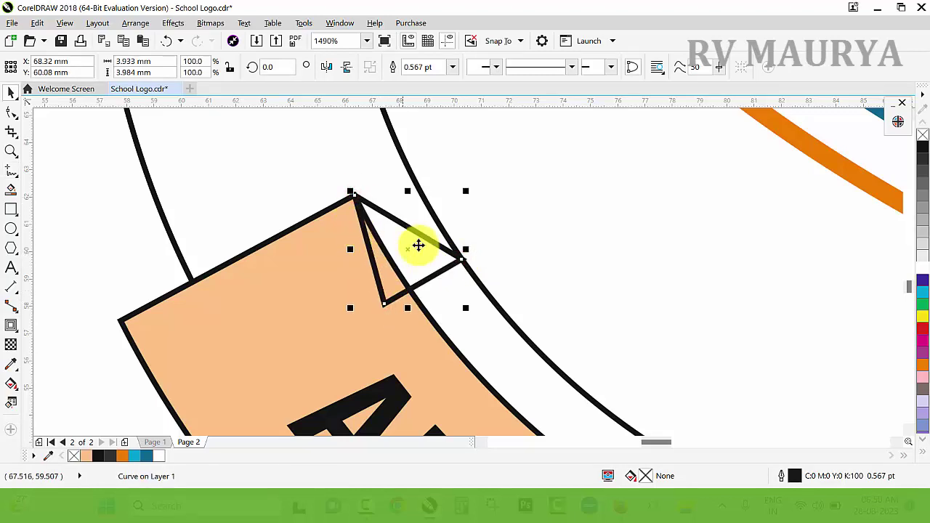
drag(420, 239, 417, 269)
key(ctrl+z)
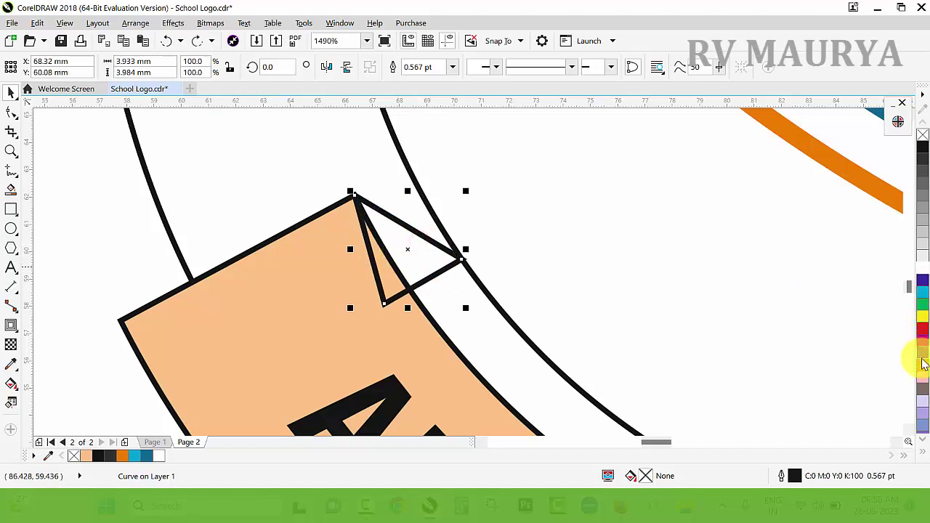
click(922, 364)
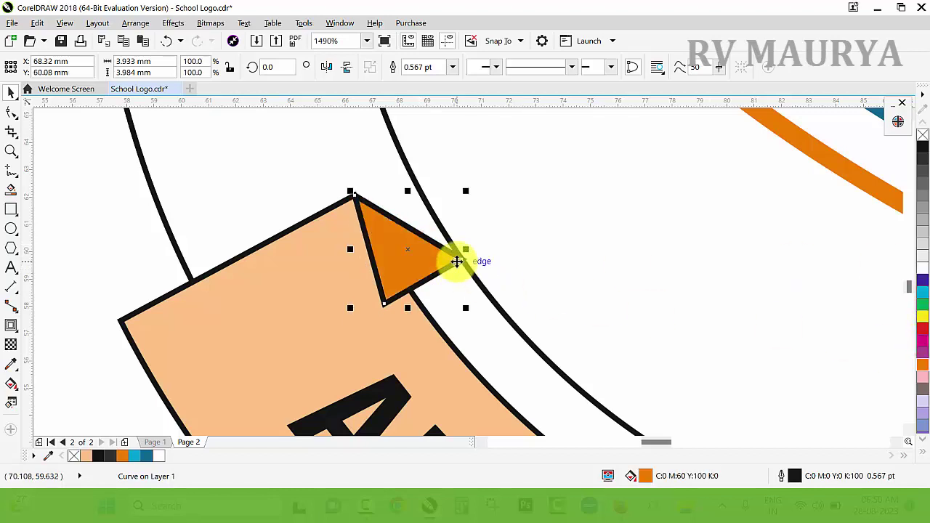
key(shift+Page_Down)
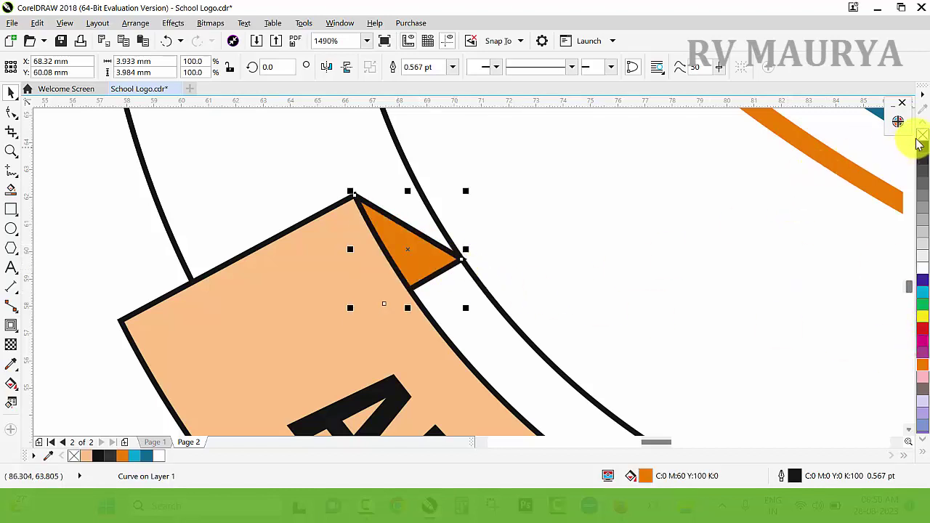
right_click(923, 136)
click(79, 213)
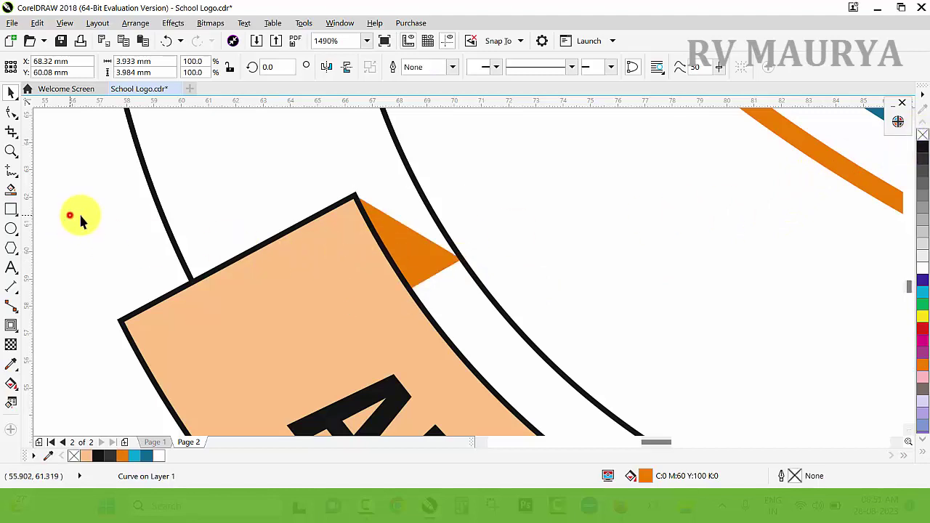
scroll(282, 243, down, 4)
scroll(280, 218, up, 2)
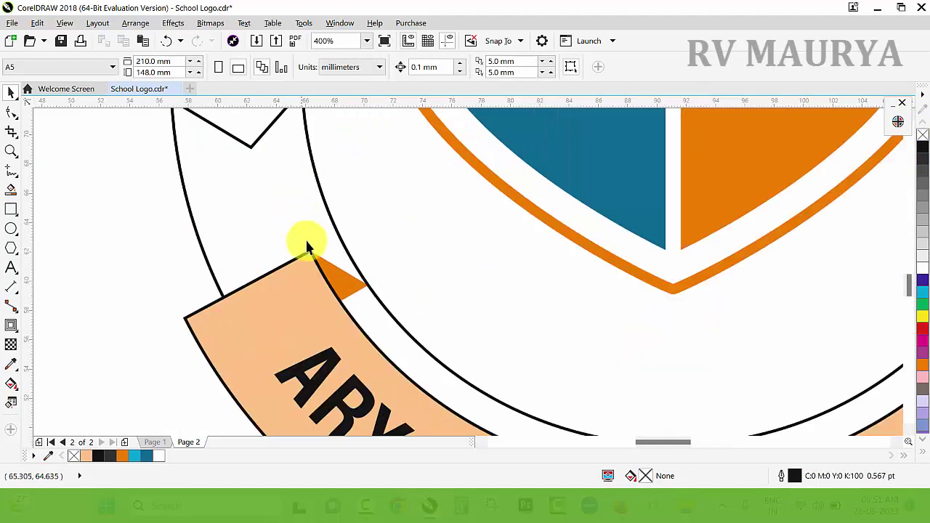
scroll(326, 252, down, 2)
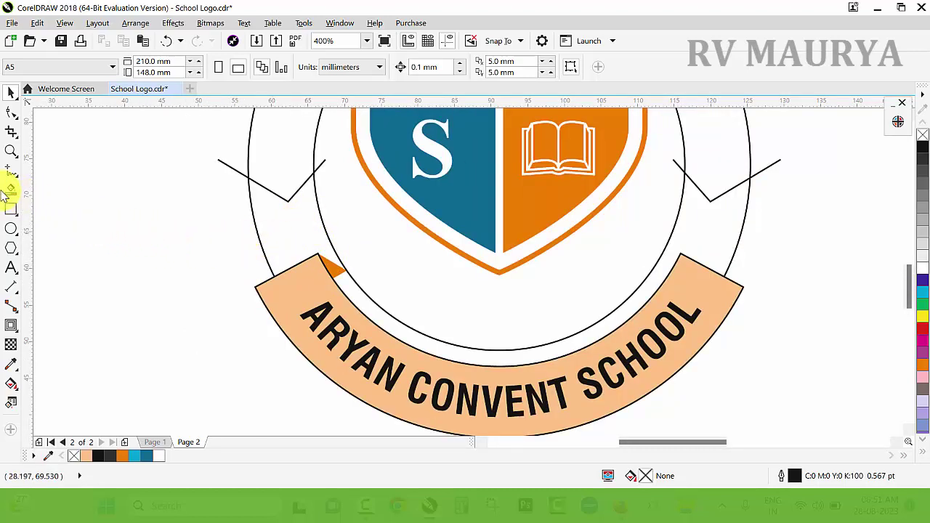
Step: Fill the area between the rings, left of the shield, with peach
click(10, 191)
click(297, 228)
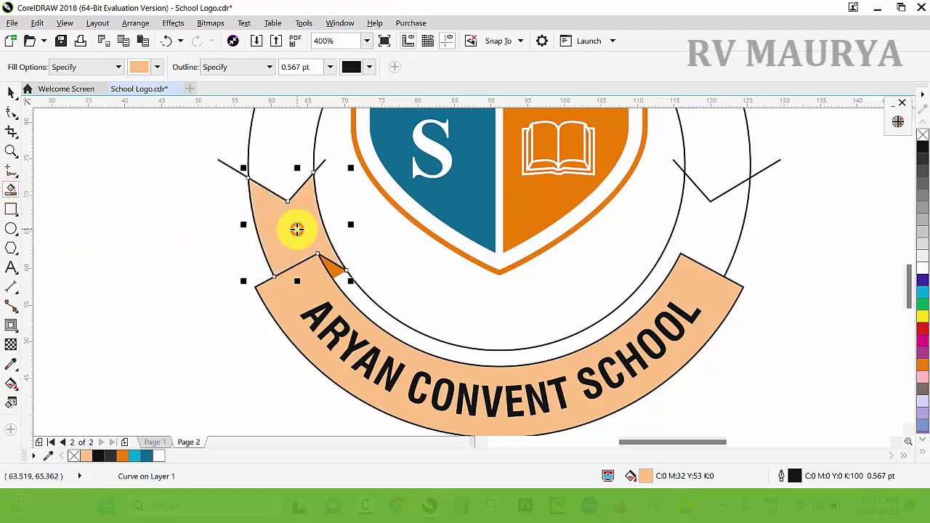
key(space)
click(203, 192)
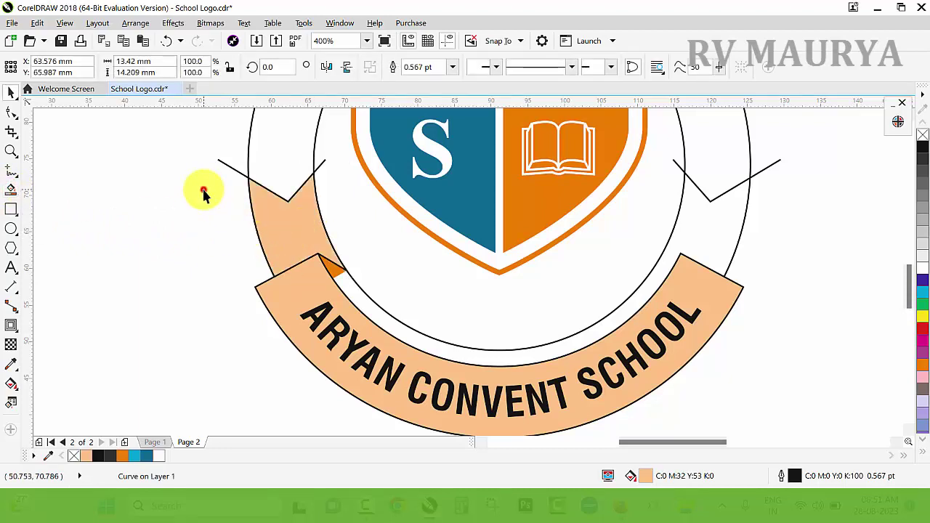
Step: Copy the peach ribbon end and orange triangle, mirror them horizontally, and place them on the banner's right
click(332, 270)
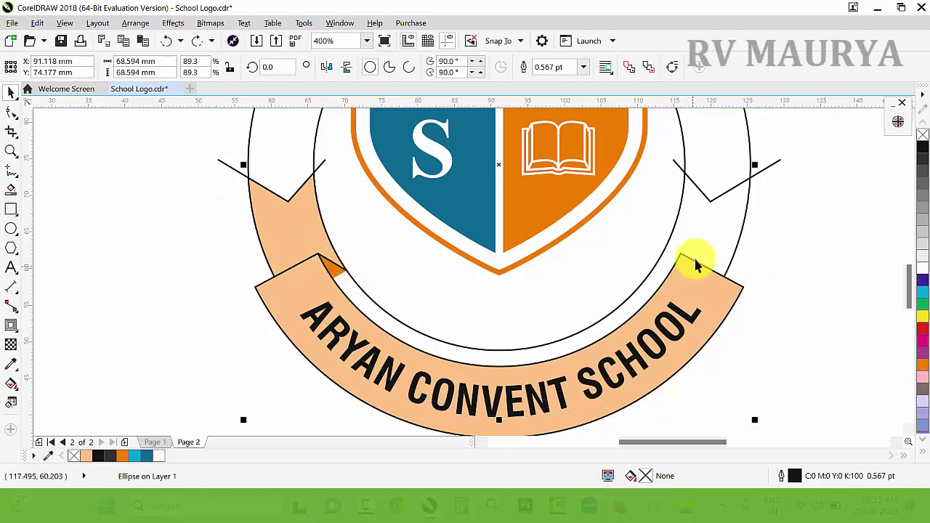
click(297, 222)
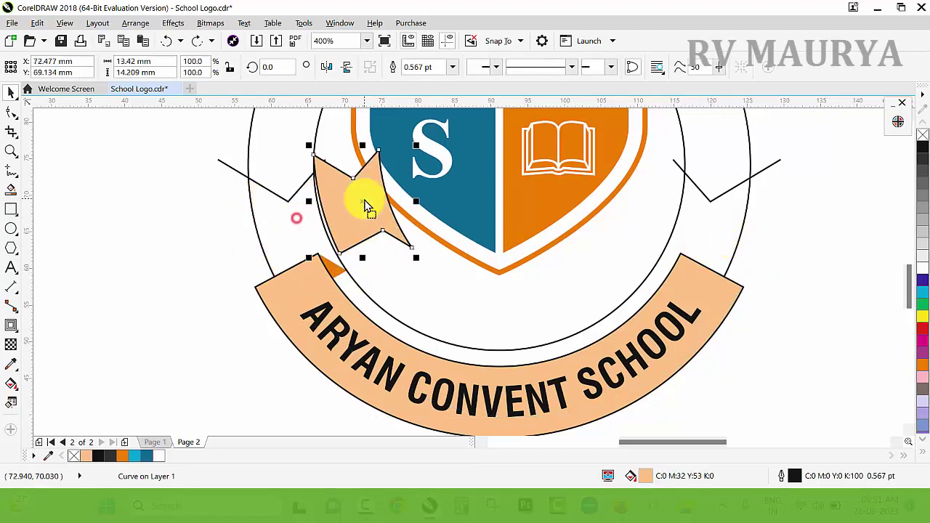
shift+click(333, 267)
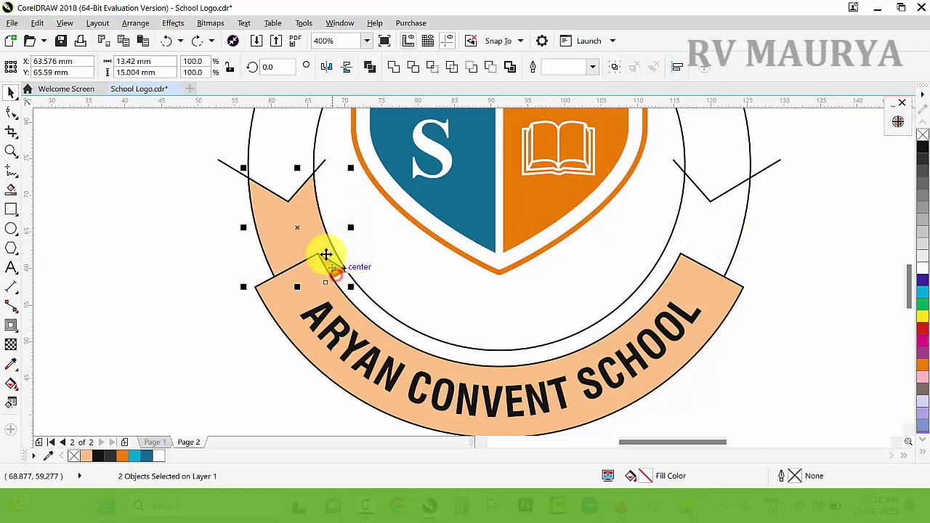
drag(301, 225, 627, 225)
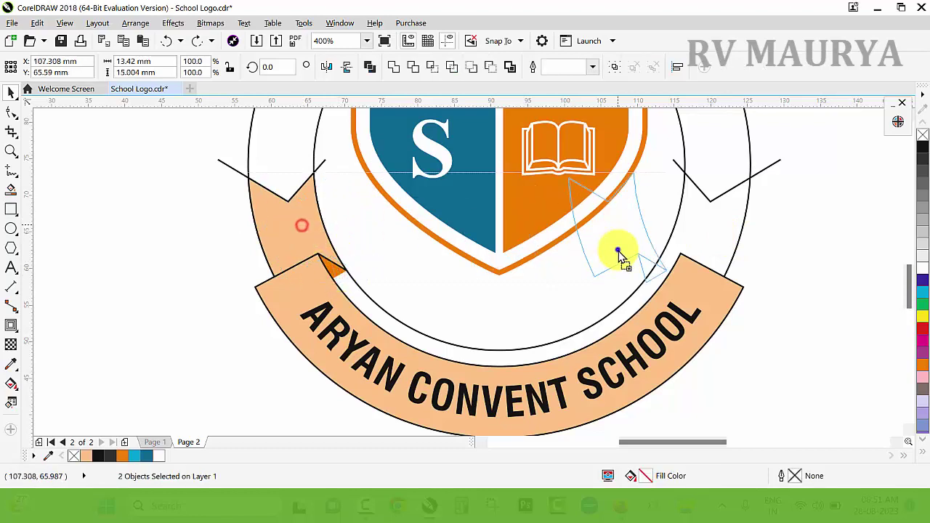
click(327, 70)
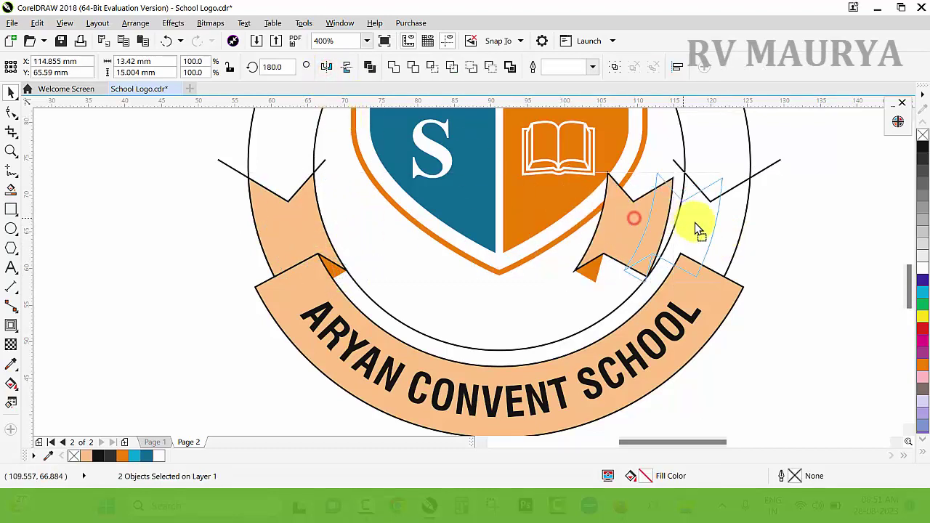
drag(633, 216, 717, 244)
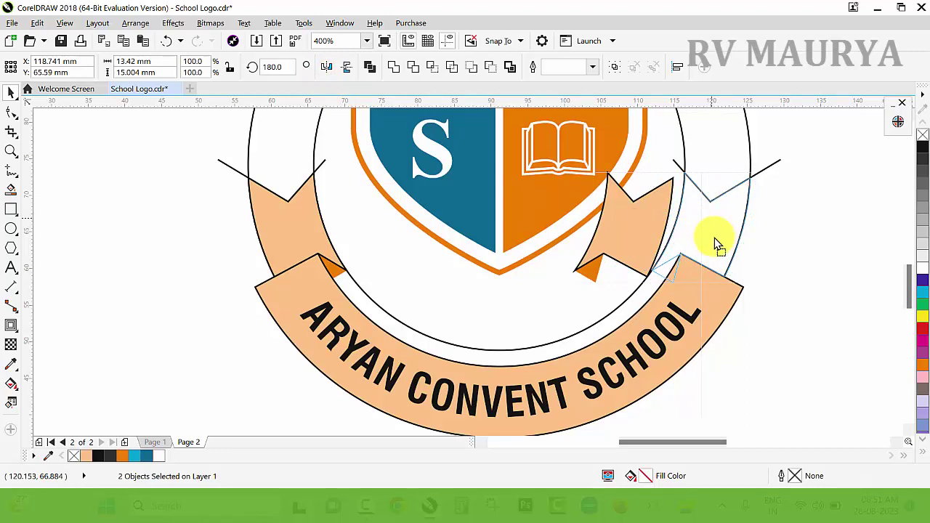
drag(715, 239, 715, 239)
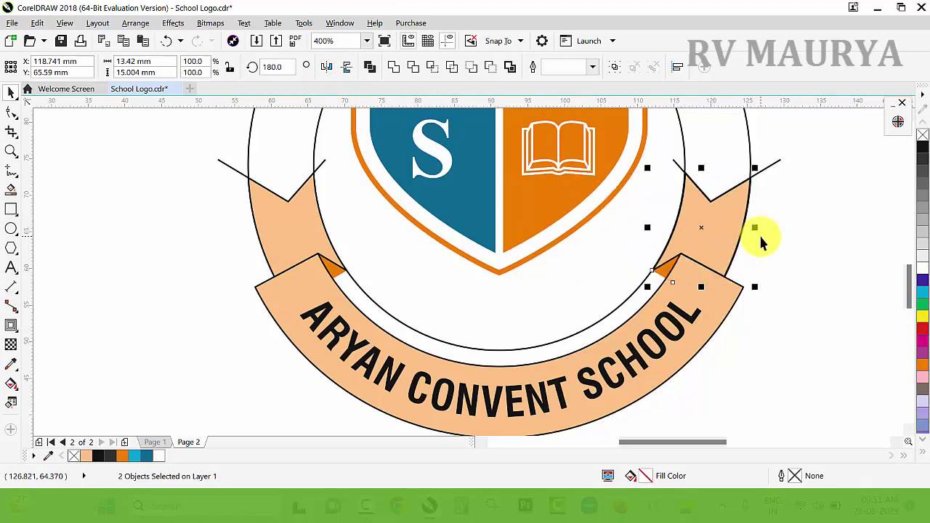
Step: Delete the outer guide circle, the right-side flag line and the inner circle outline
click(730, 152)
click(734, 153)
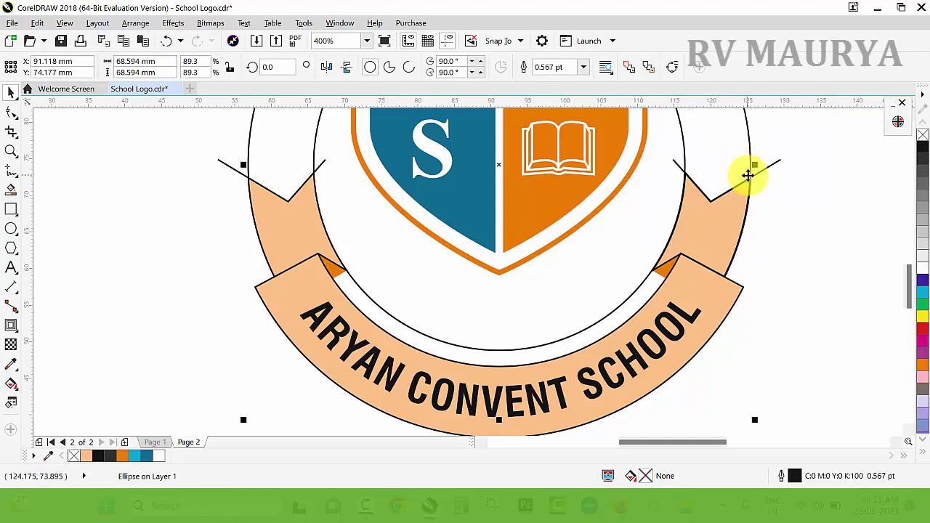
key(Delete)
click(773, 162)
key(Delete)
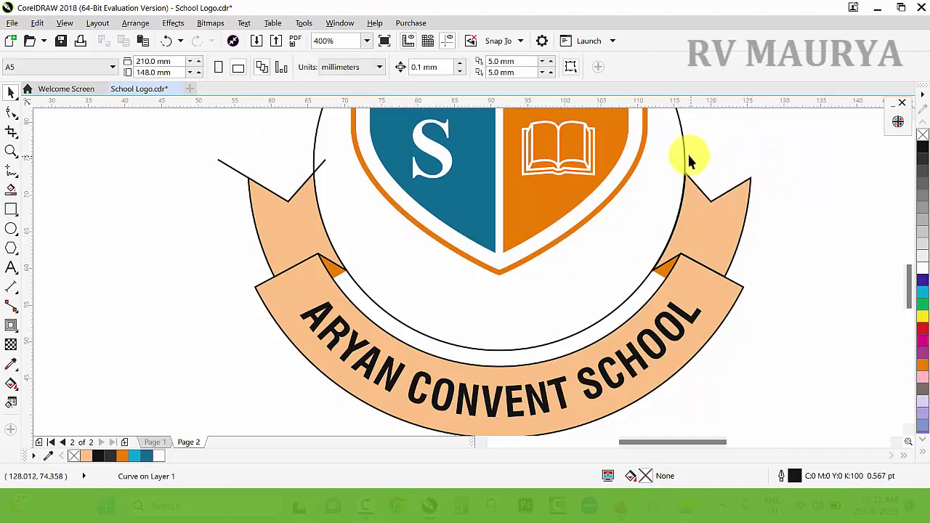
click(682, 147)
key(Delete)
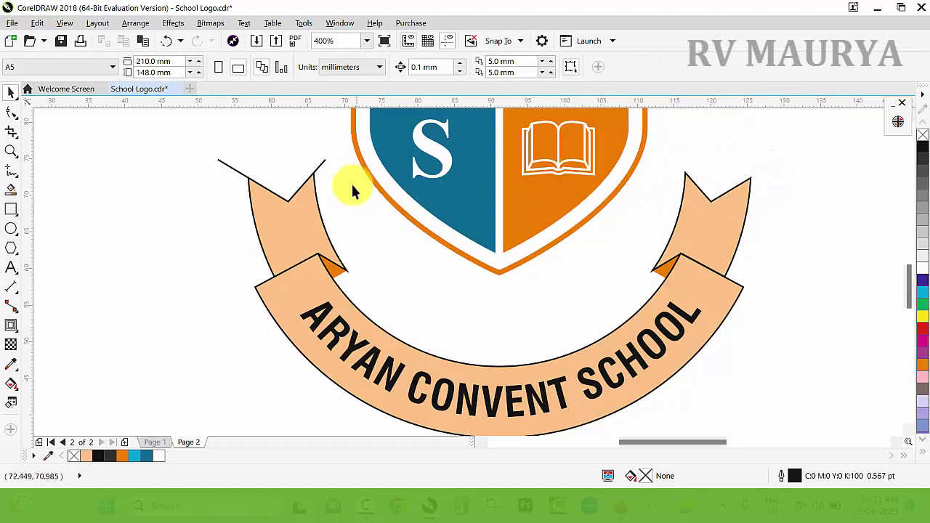
Step: Delete the stray left line and marquee-select all six banner pieces
click(320, 168)
key(Delete)
scroll(472, 203, down, 2)
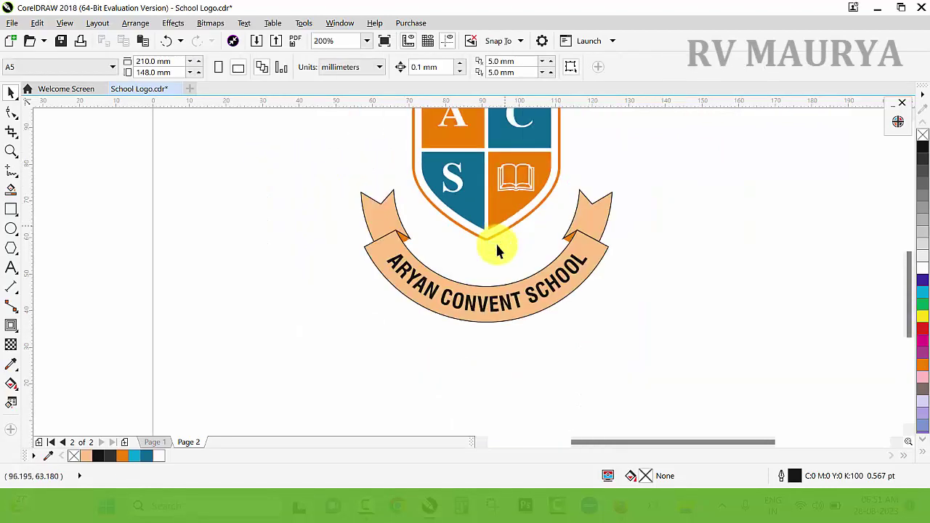
drag(280, 158, 687, 338)
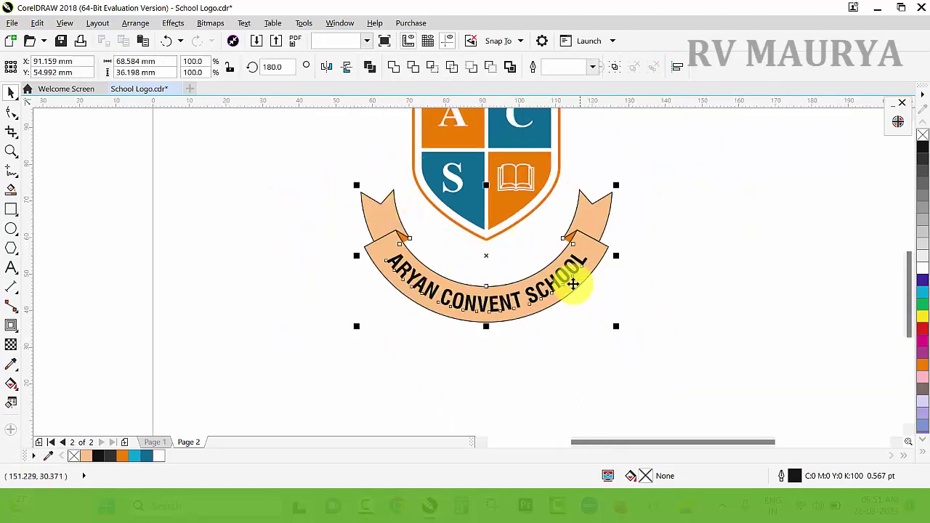
mouse_move(574, 283)
mouse_down()
mouse_move(638, 289)
mouse_move(565, 262)
mouse_up()
Step: Move the banner up so it sits just under the shield
scroll(544, 270, down, 2)
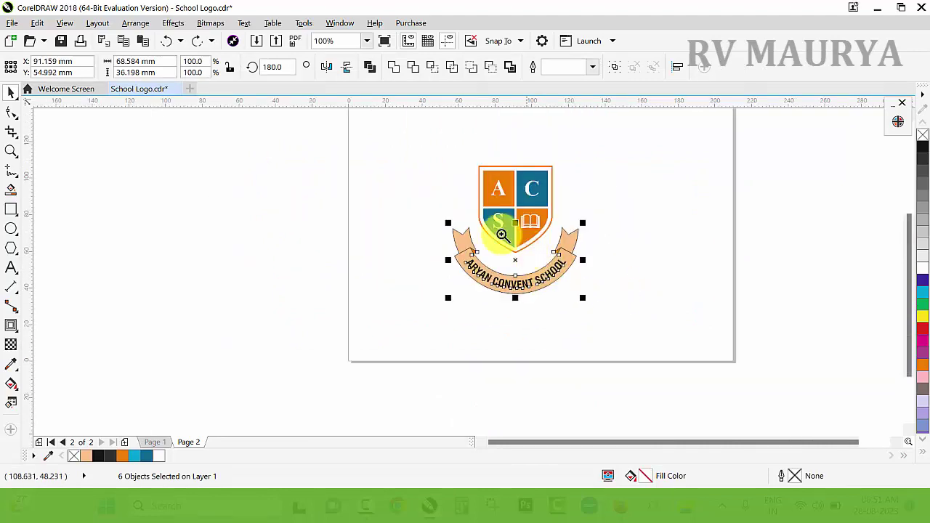
key(z)
drag(444, 176, 625, 296)
key(space)
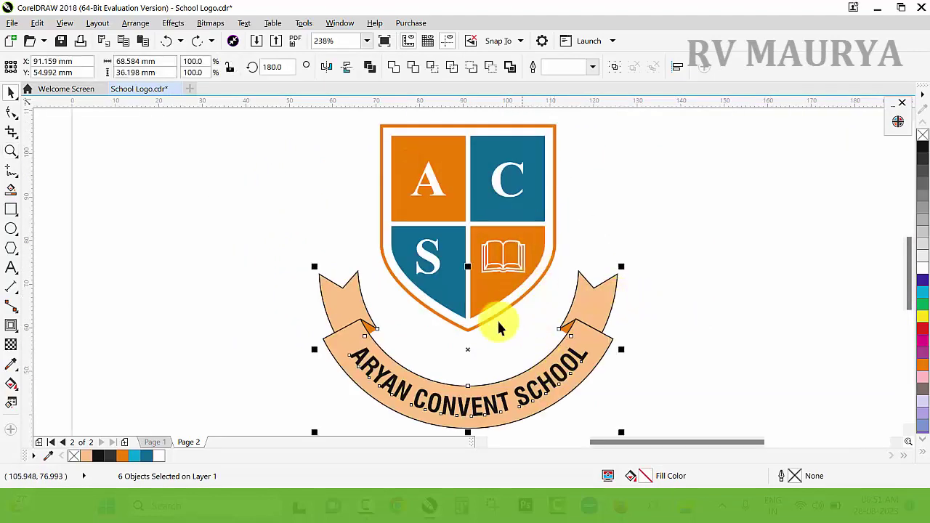
drag(566, 376, 571, 335)
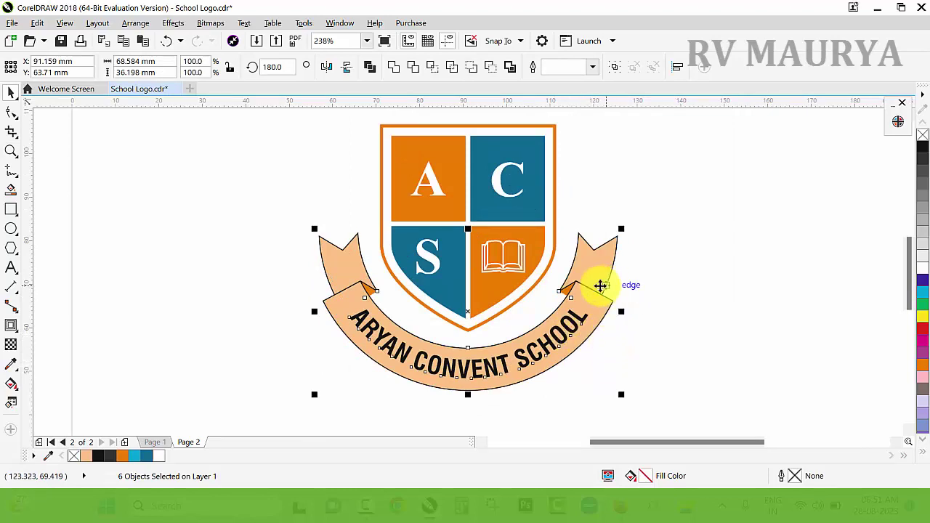
Step: Scale the banner down to 92.4% and select its main orange band
key(z)
drag(249, 175, 569, 351)
scroll(727, 393, up, 1)
key(space)
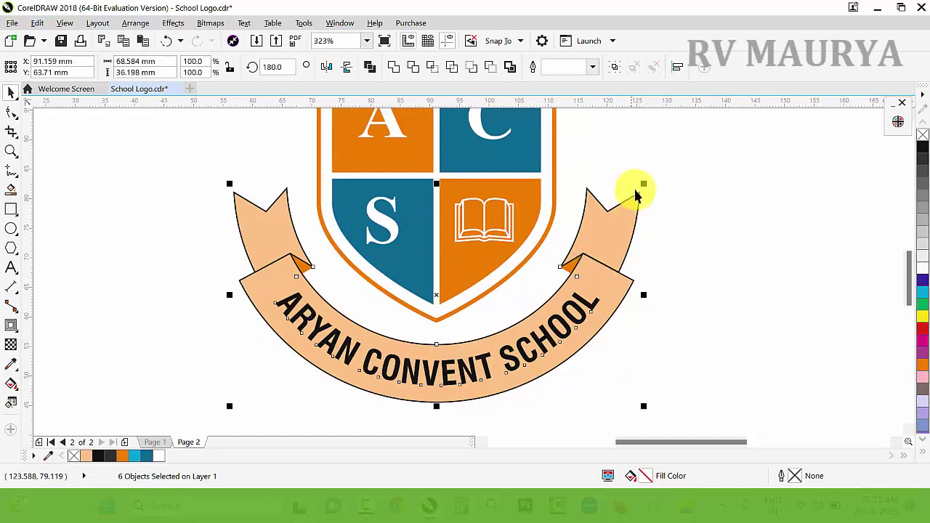
drag(644, 183, 632, 193)
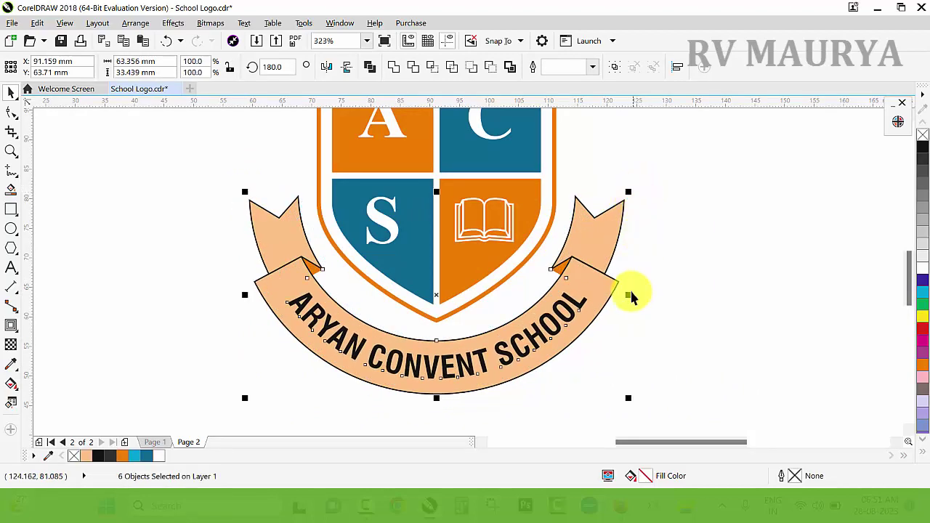
scroll(628, 296, down, 5)
scroll(608, 245, up, 3)
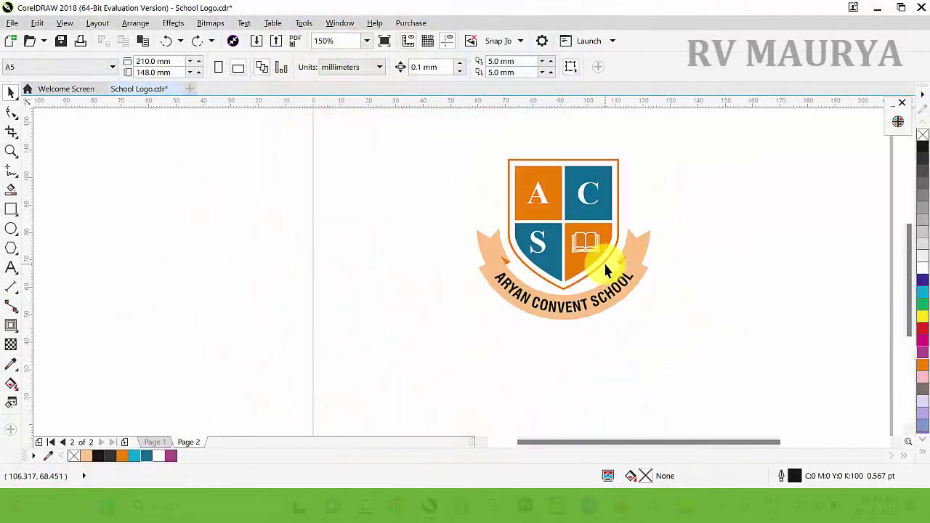
key(z)
drag(710, 338, 725, 335)
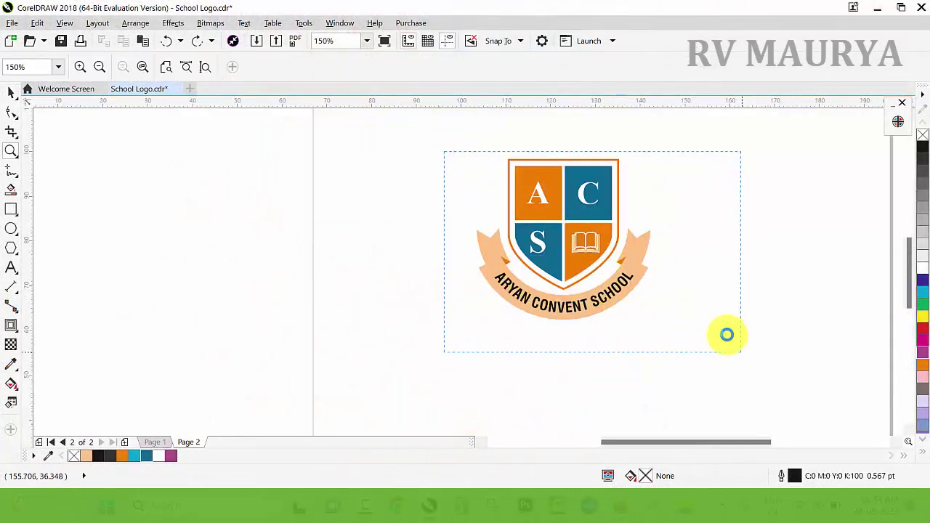
drag(252, 191, 656, 393)
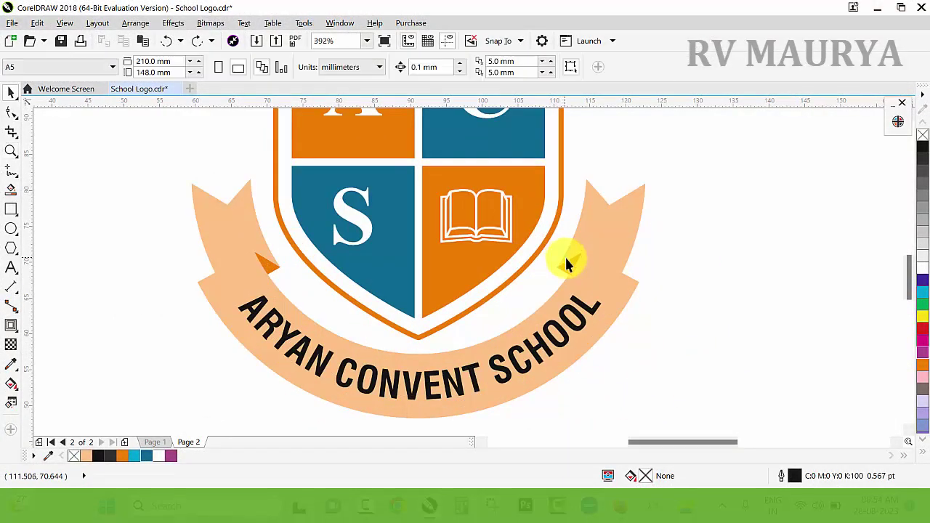
click(597, 293)
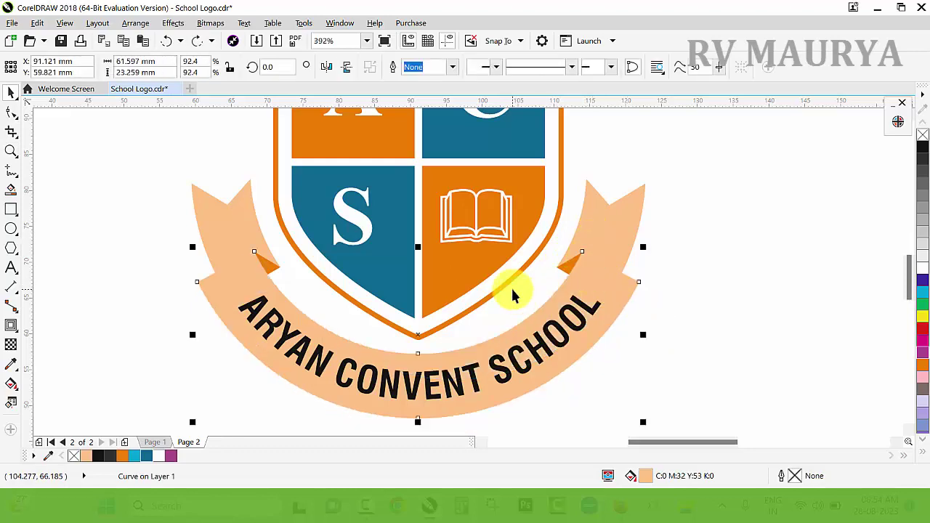
Step: Fill the main ribbon band with a deeper orange, C0 M38 Y64 K0
key(g)
click(136, 67)
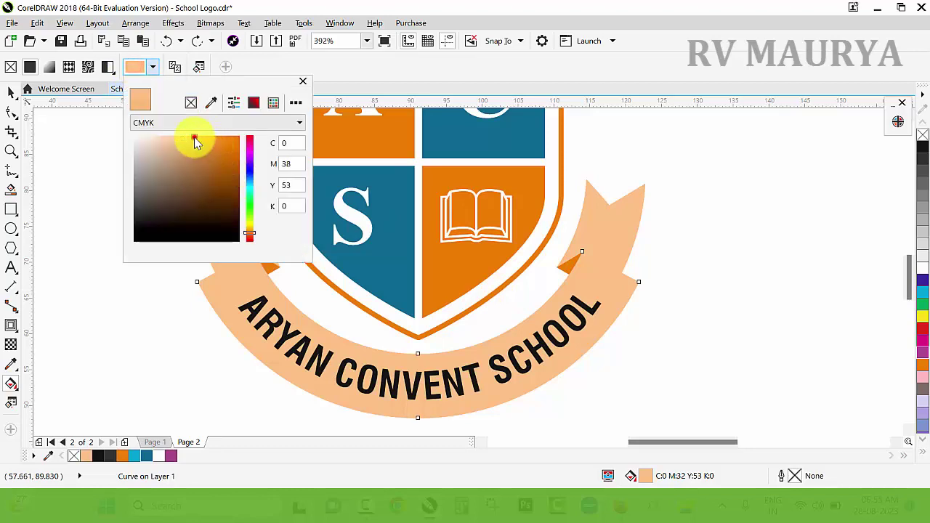
click(194, 140)
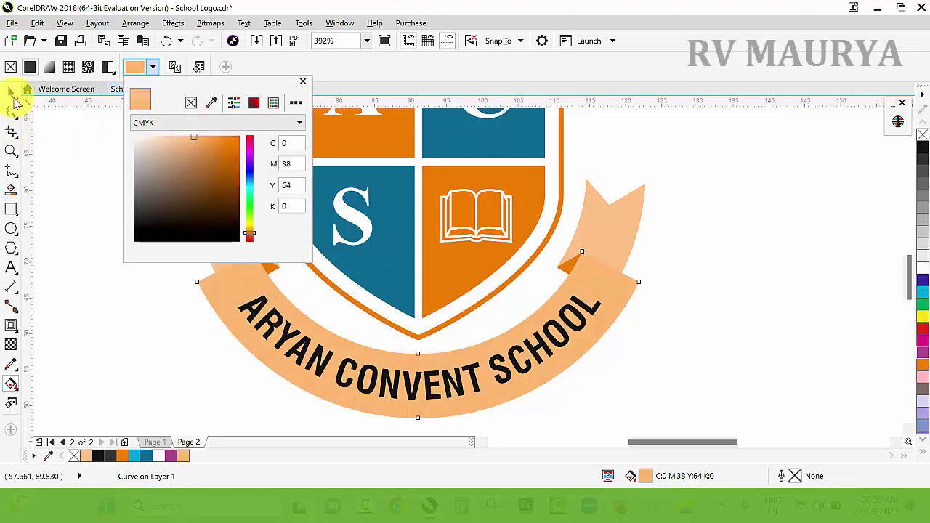
click(12, 91)
Step: Lighten the folded ribbon ends to a pale peach, C0 M23 Y39 K0
click(242, 245)
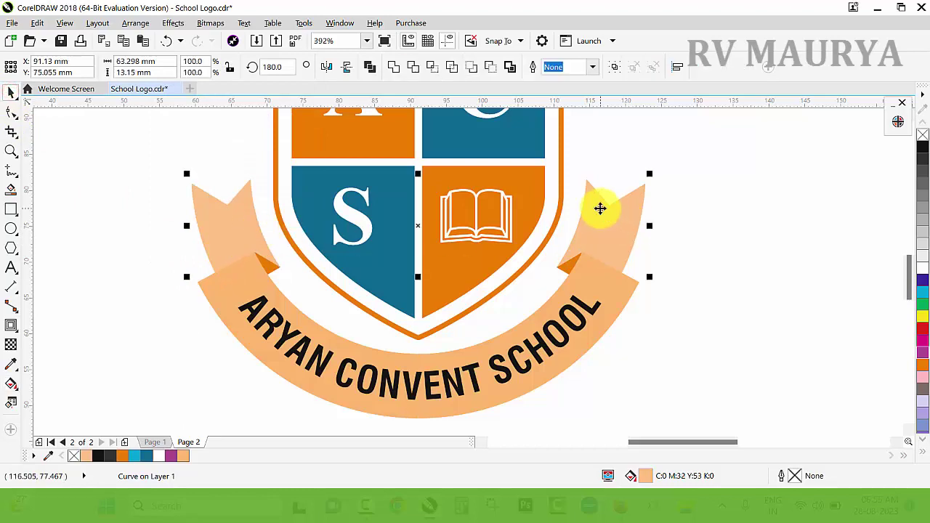
key(g)
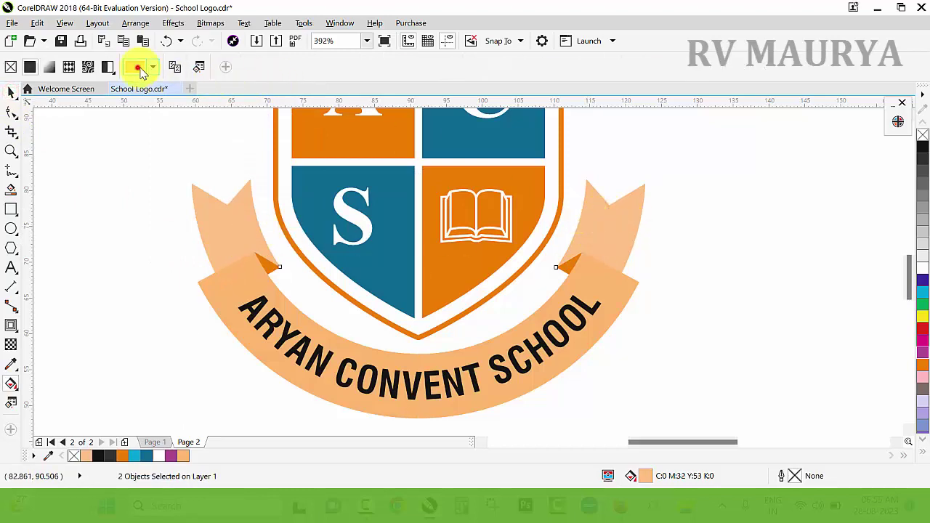
click(139, 67)
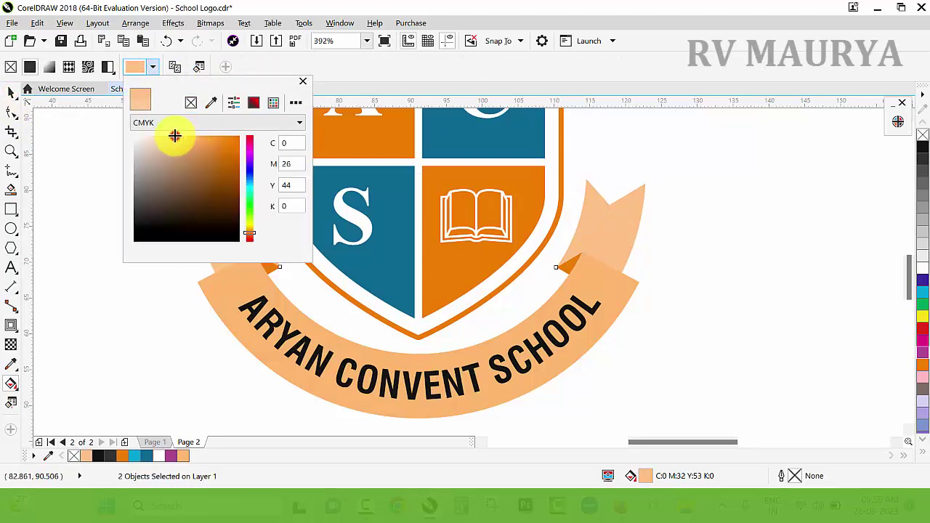
drag(175, 136, 170, 138)
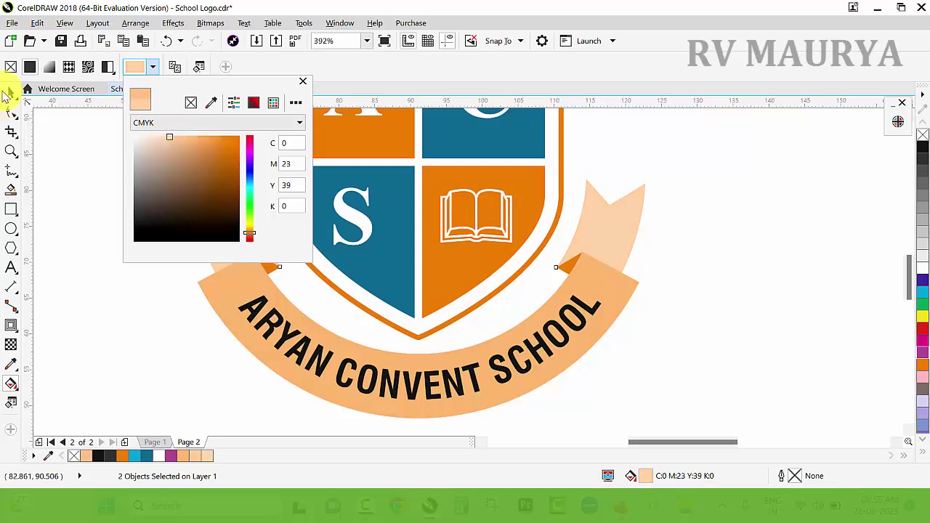
click(9, 93)
click(10, 93)
click(112, 236)
click(261, 287)
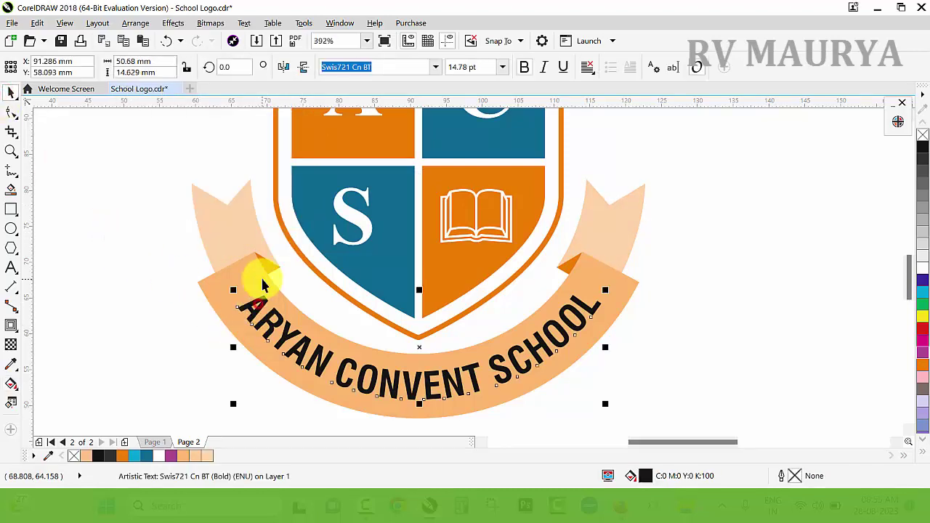
Step: Colour the curved ARYAN CONVENT SCHOOL text white
click(922, 369)
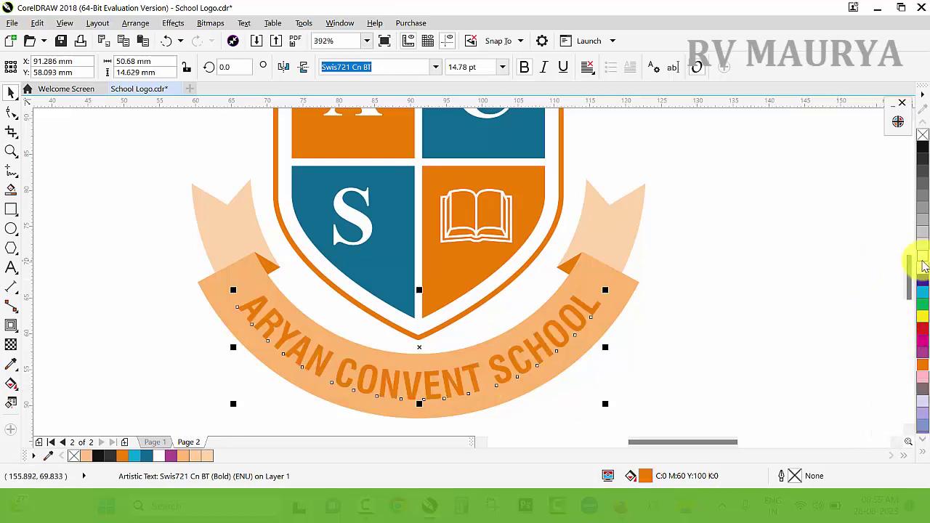
click(923, 273)
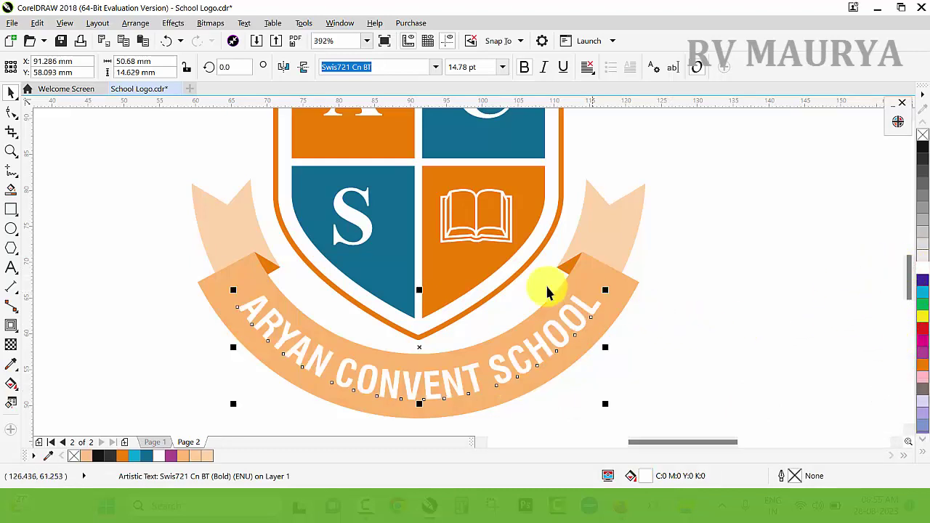
scroll(619, 332, down, 2)
click(679, 348)
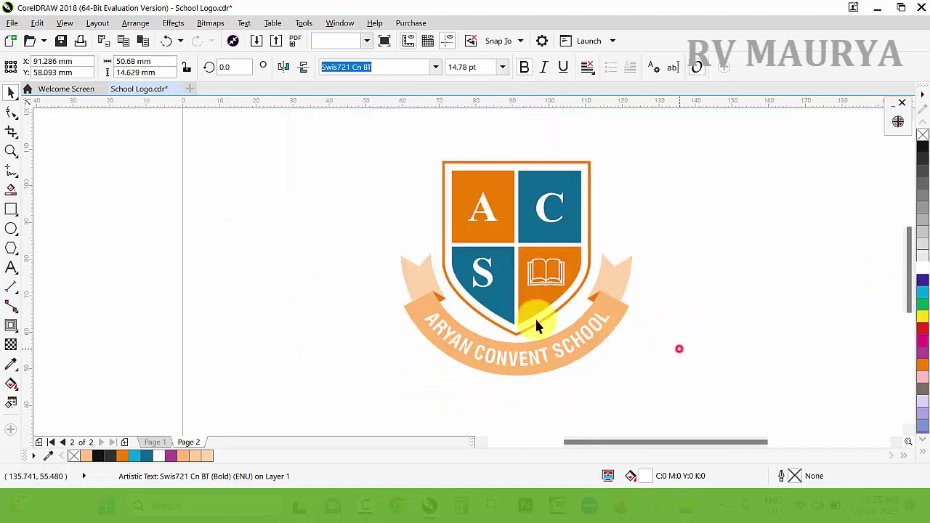
key(z)
drag(340, 204, 669, 407)
Step: Give the main ribbon band a stronger orange (C0 M47 Y83) and frame the whole logo
click(646, 307)
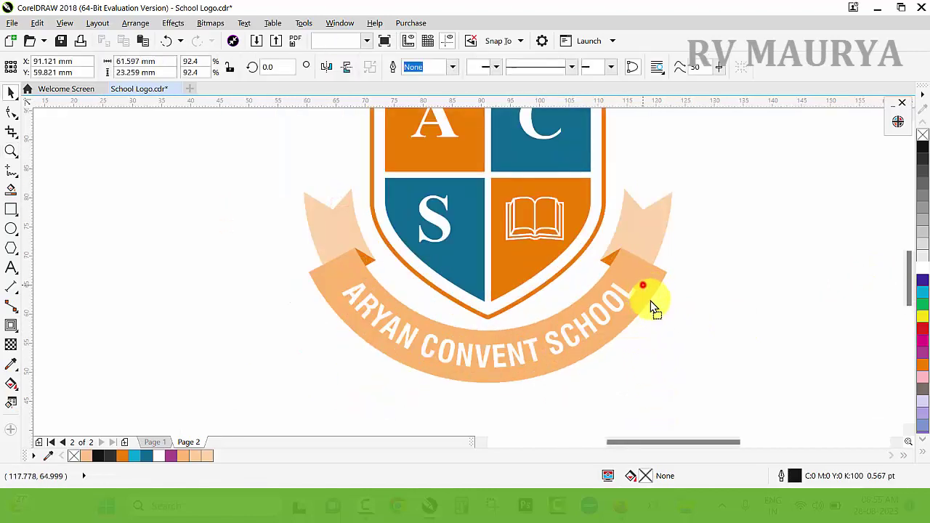
key(g)
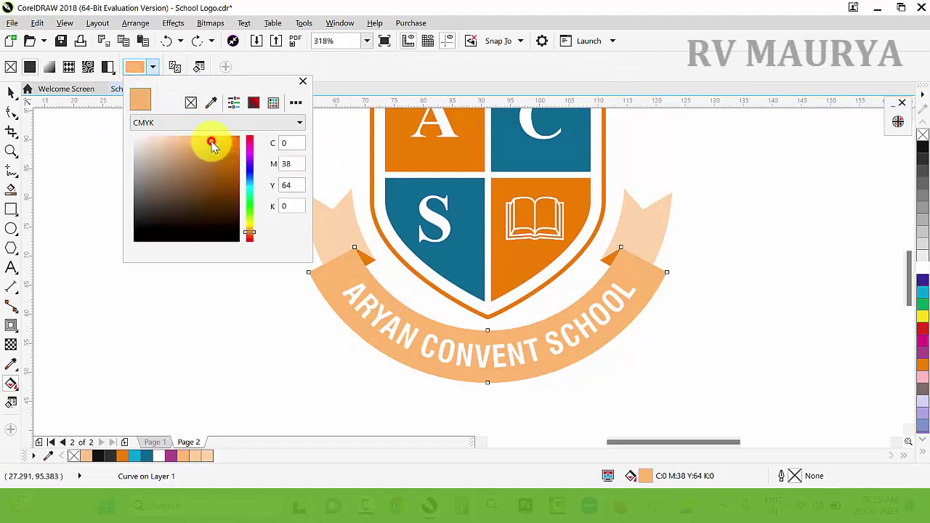
click(212, 142)
click(11, 91)
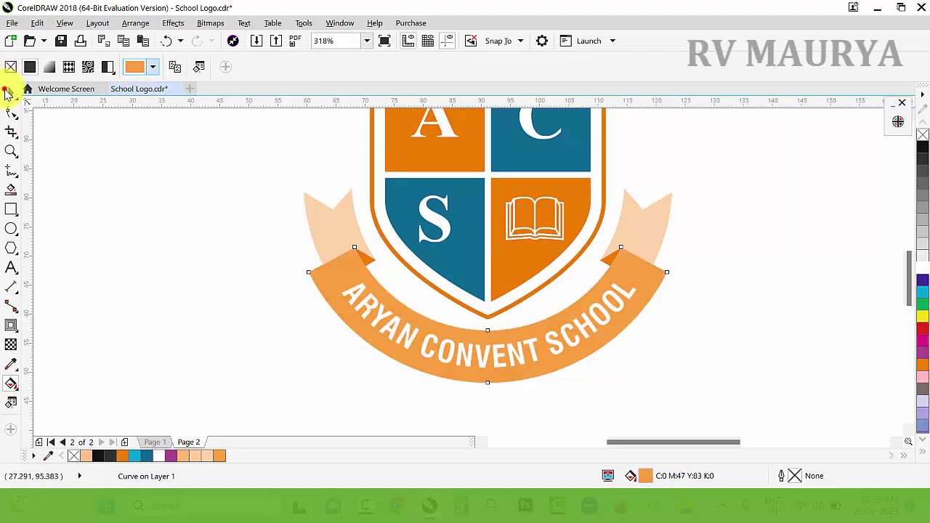
click(138, 211)
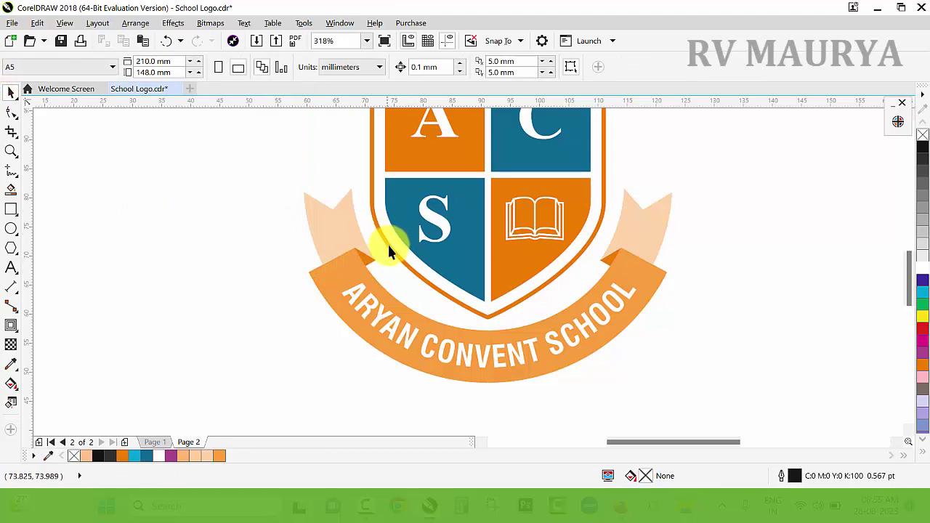
scroll(387, 232, down, 3)
key(z)
drag(291, 125, 633, 359)
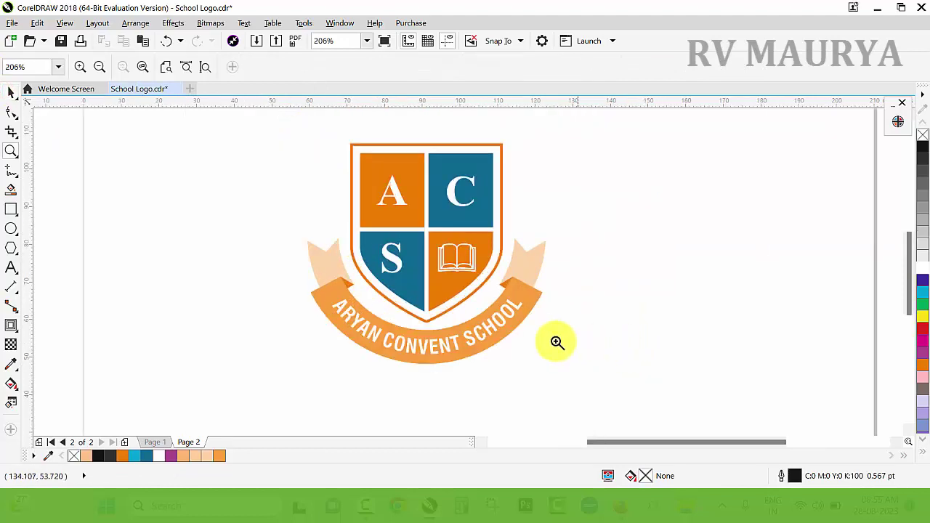
Step: Duplicate the whole logo to the right and ungroup the copy
key(space)
drag(273, 133, 259, 124)
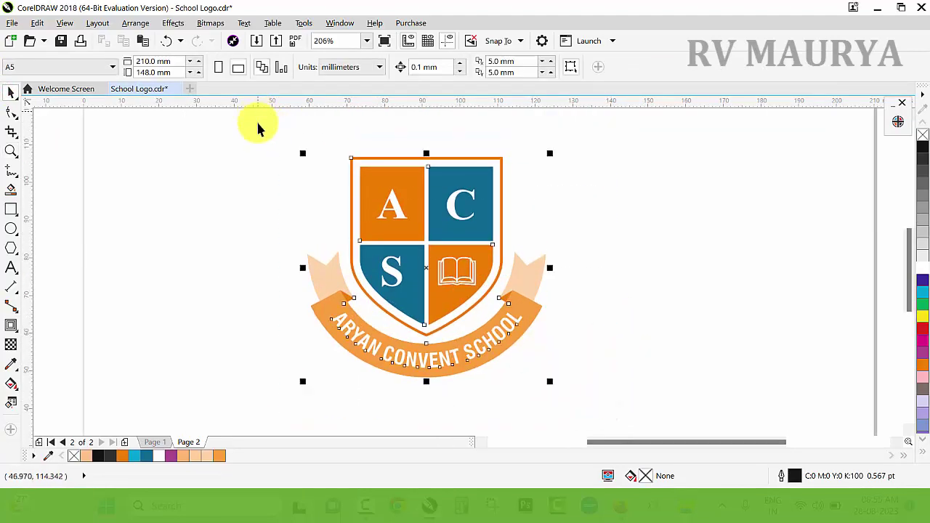
mouse_move(409, 197)
mouse_down()
mouse_move(257, 189)
mouse_move(560, 240)
mouse_up()
drag(429, 169, 771, 410)
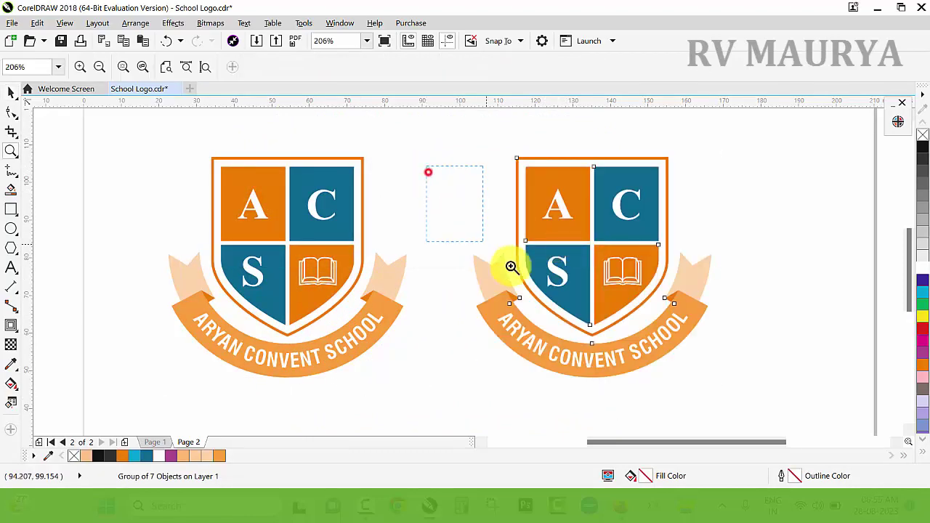
key(space)
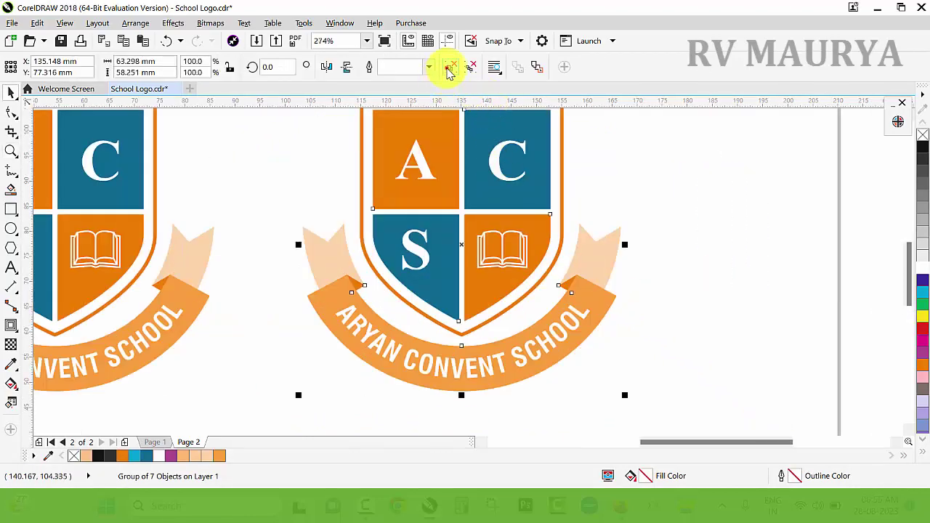
click(451, 71)
click(756, 311)
Step: Fill the copy's ribbon band with a repeating, mirrored cyan-to-dark-teal gradient
click(600, 292)
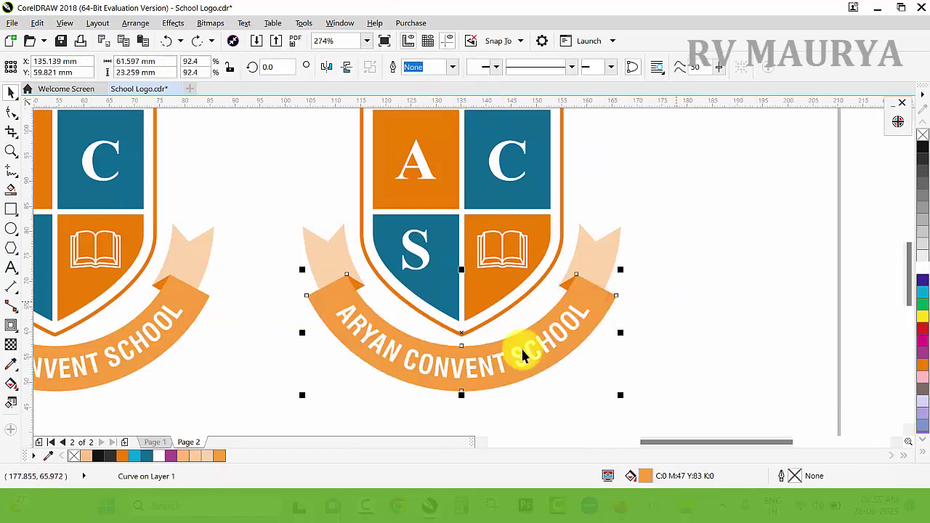
click(140, 456)
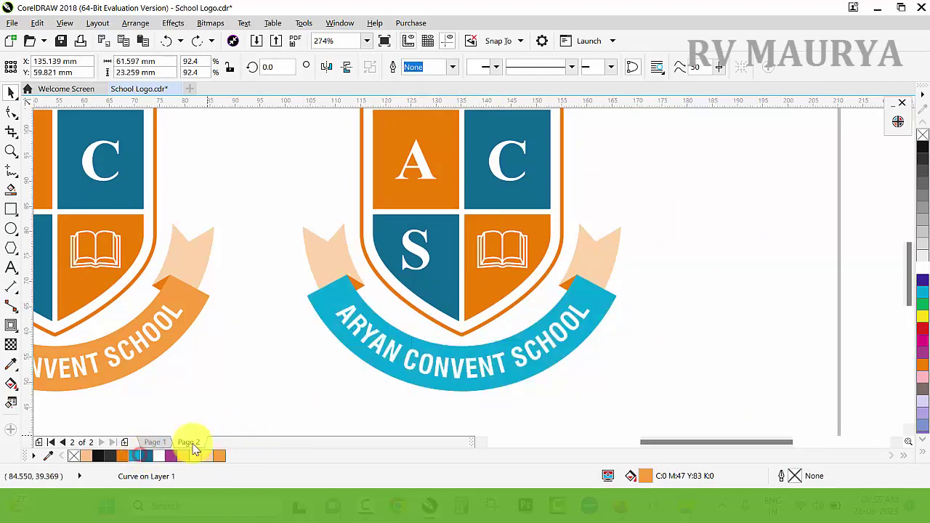
key(g)
drag(369, 353, 602, 353)
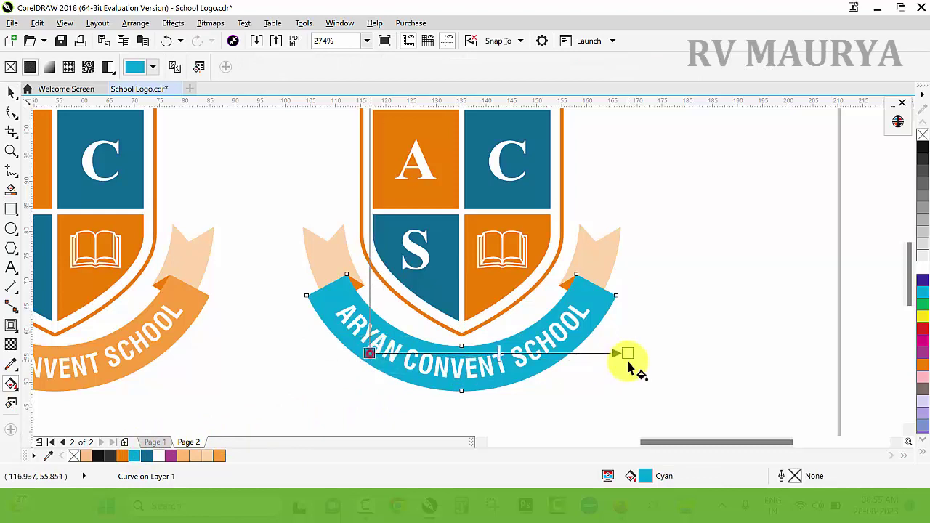
click(149, 454)
click(433, 75)
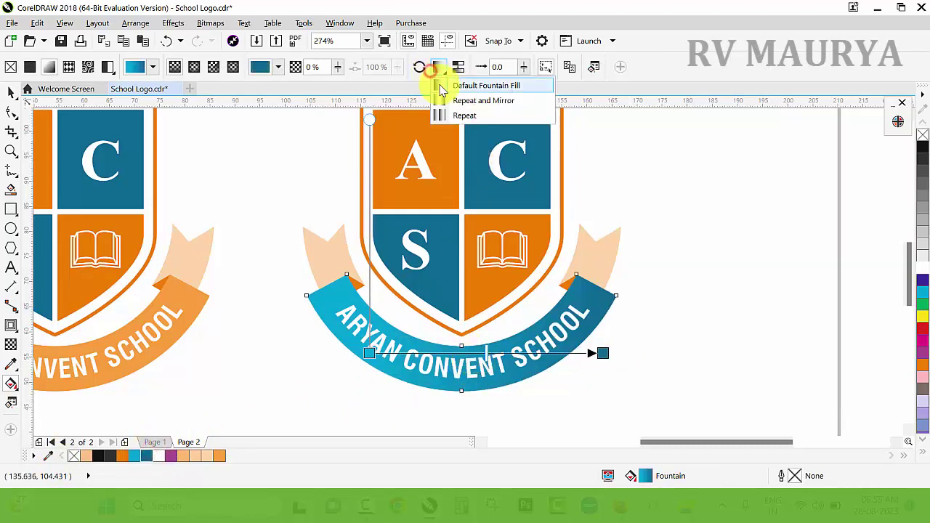
click(445, 97)
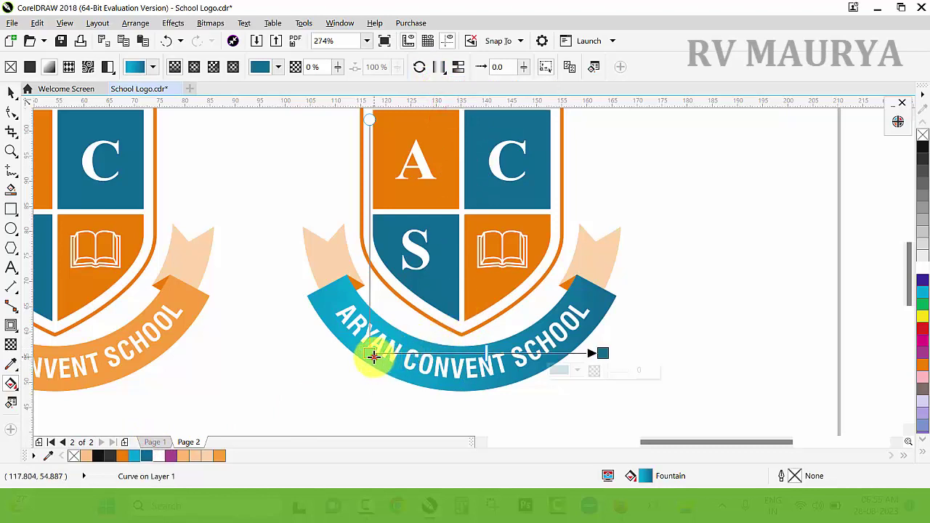
drag(373, 356, 460, 354)
mouse_move(602, 353)
mouse_down()
mouse_move(643, 353)
mouse_move(616, 353)
mouse_up()
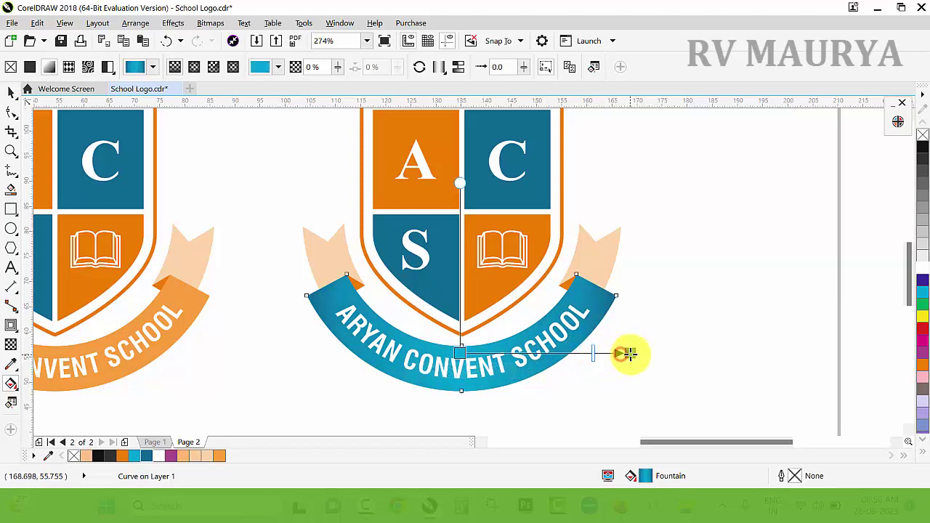
click(665, 298)
Step: Fill both ribbon tails of the copy with cyan
click(611, 260)
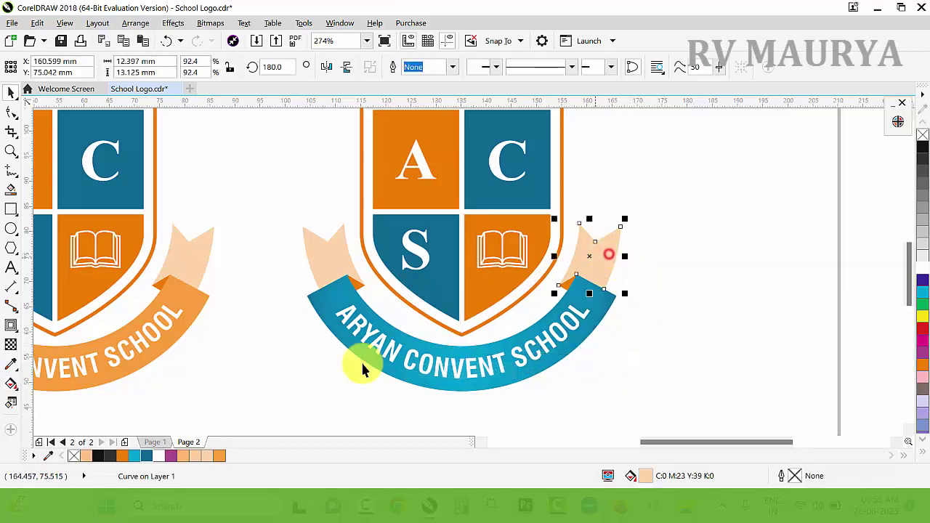
click(135, 456)
click(333, 247)
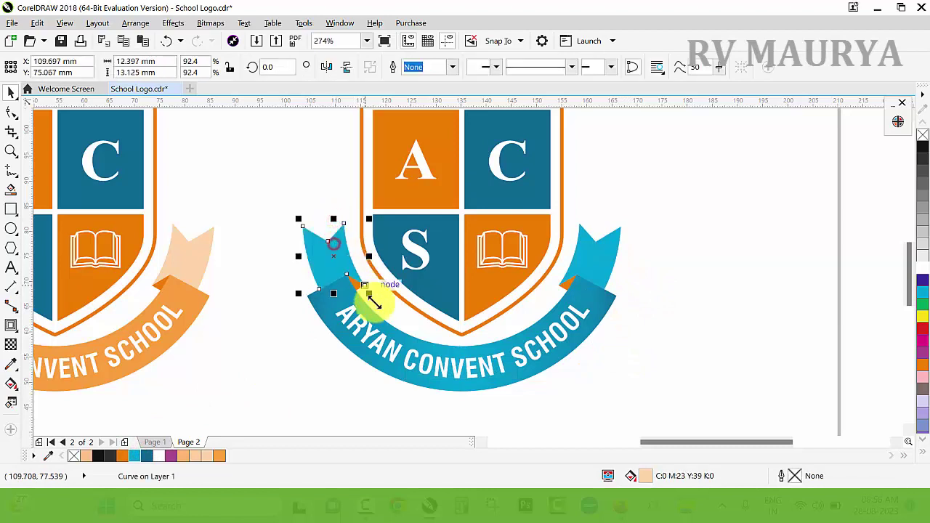
scroll(354, 296, up, 3)
Step: Recolour the left and right fold triangles dark teal
click(357, 255)
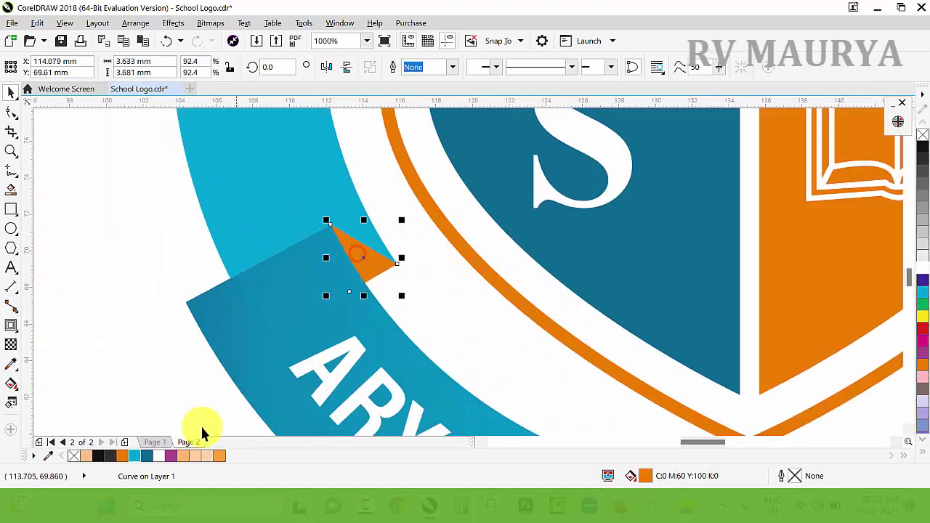
click(139, 456)
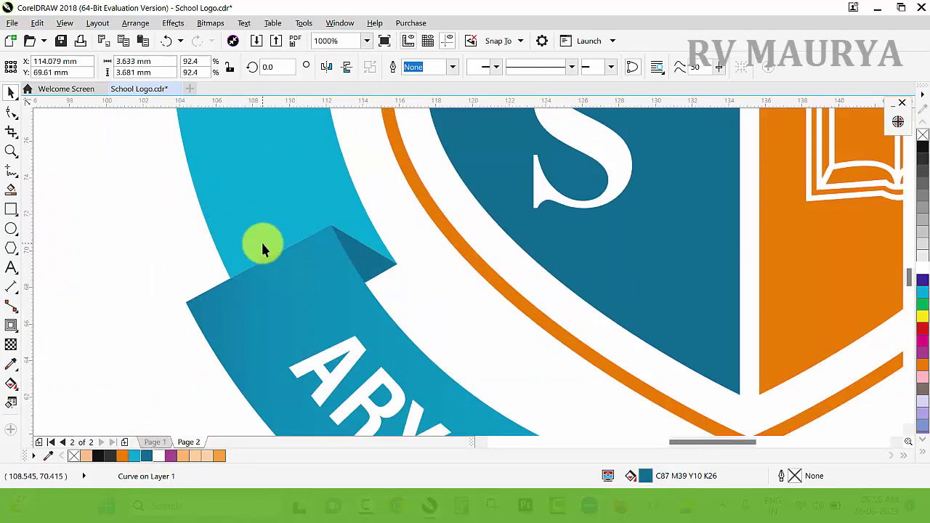
scroll(261, 240, down, 5)
scroll(448, 266, up, 2)
click(480, 250)
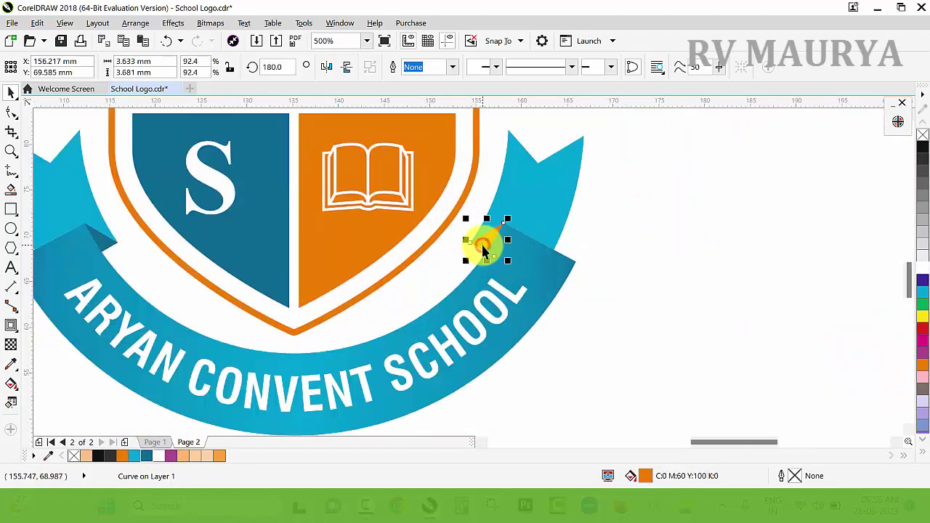
click(652, 272)
scroll(557, 290, down, 3)
Step: Give the copy's C square a diagonal gradient with cyan at the lower left
key(z)
drag(440, 171, 559, 269)
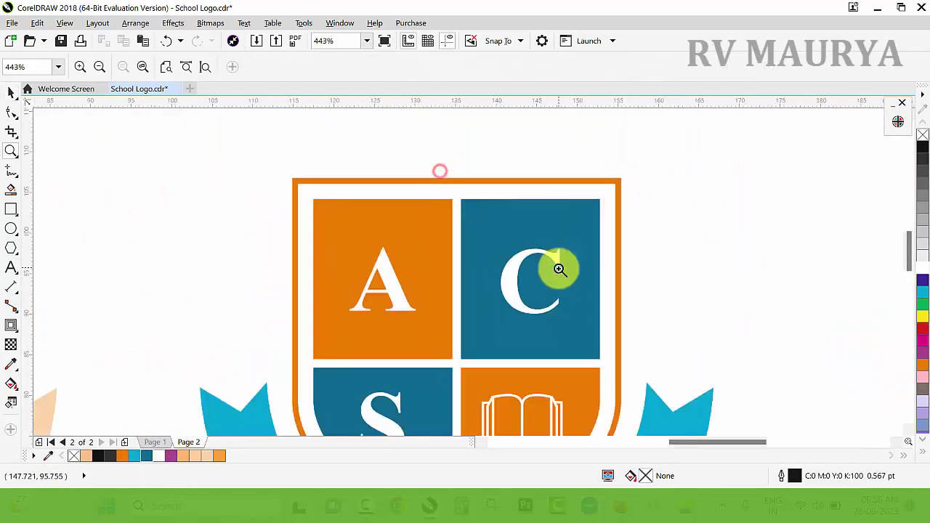
key(space)
ctrl+click(493, 212)
key(g)
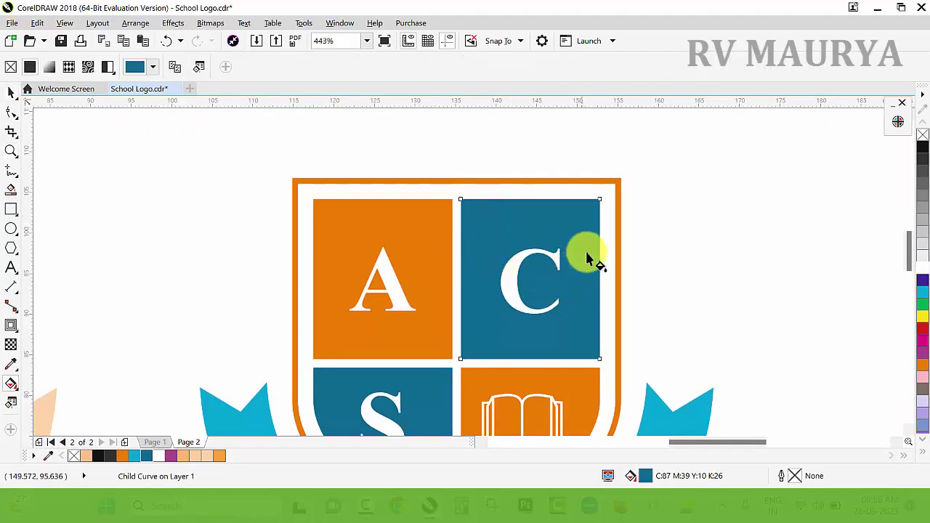
drag(587, 232, 489, 367)
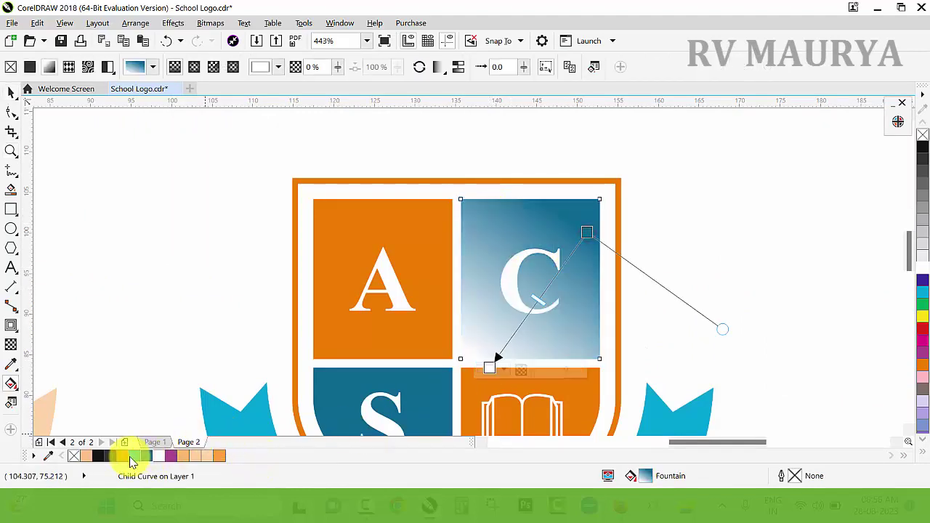
drag(131, 461, 489, 367)
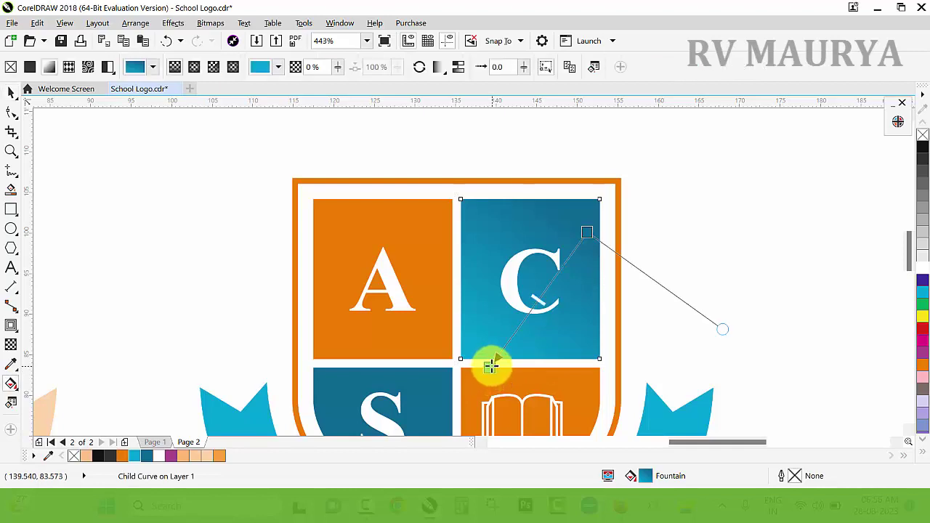
key(space)
Step: Give the A square a diagonal light-to-deep orange gradient
scroll(559, 187, down, 3)
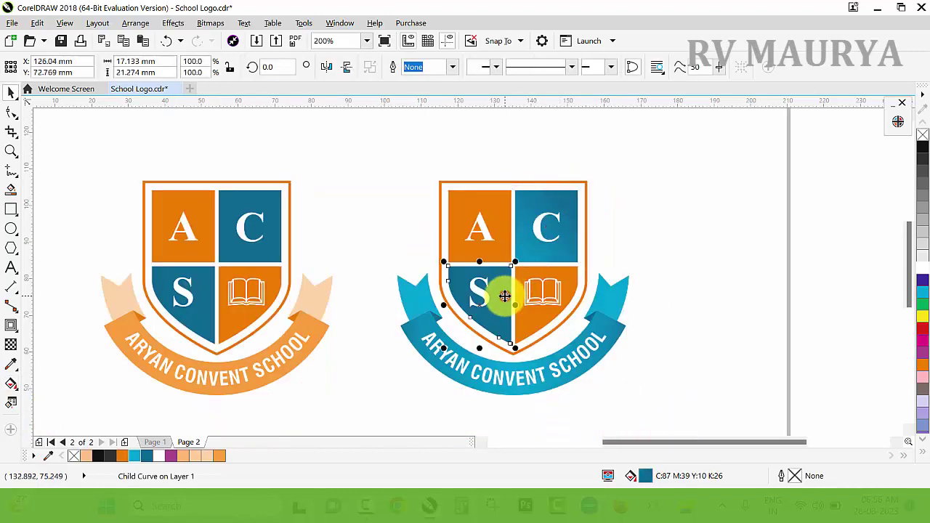
click(722, 266)
scroll(414, 166, up, 2)
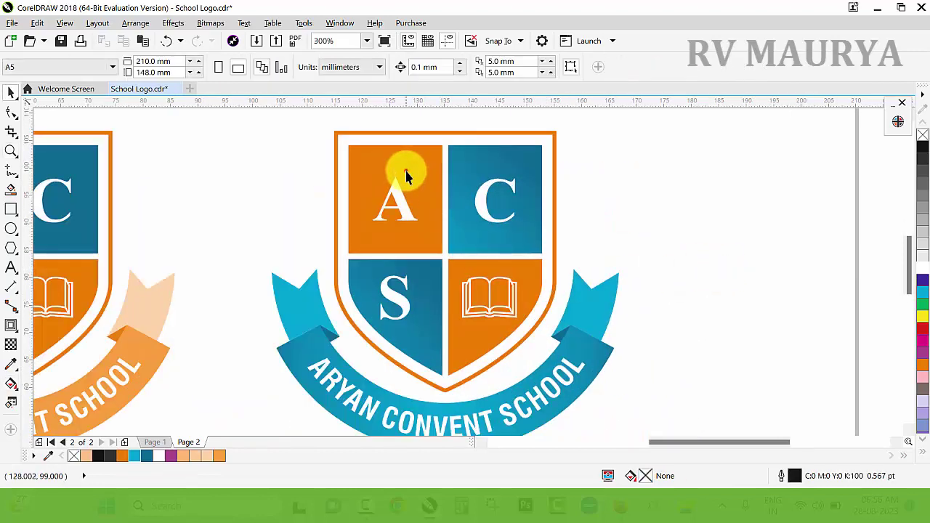
click(405, 173)
key(g)
drag(380, 160, 442, 263)
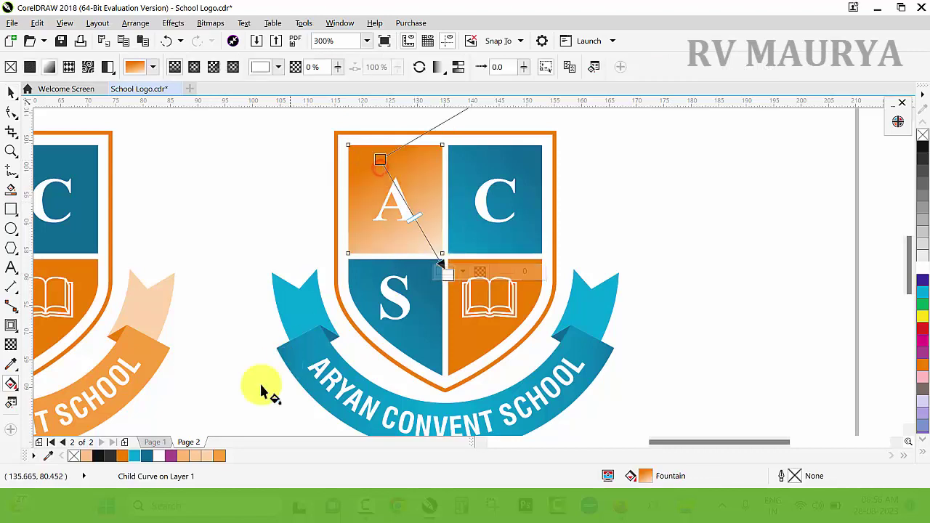
click(183, 456)
key(space)
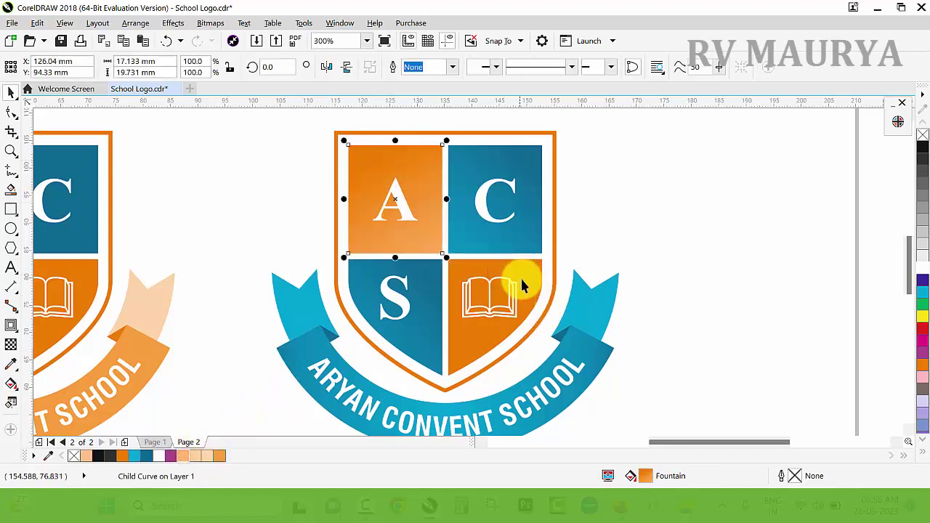
click(519, 279)
click(569, 256)
scroll(538, 258, down, 2)
key(z)
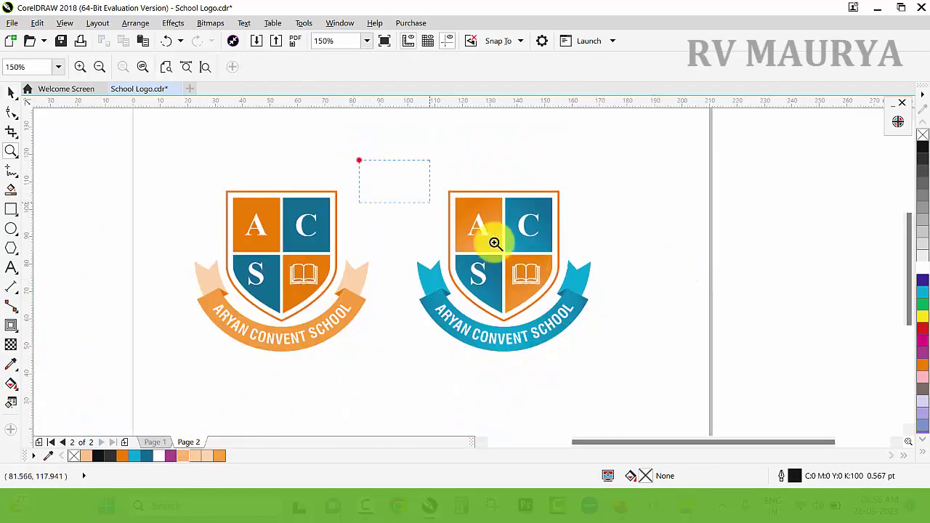
drag(359, 159, 676, 379)
scroll(662, 378, up, 3)
scroll(536, 274, down, 5)
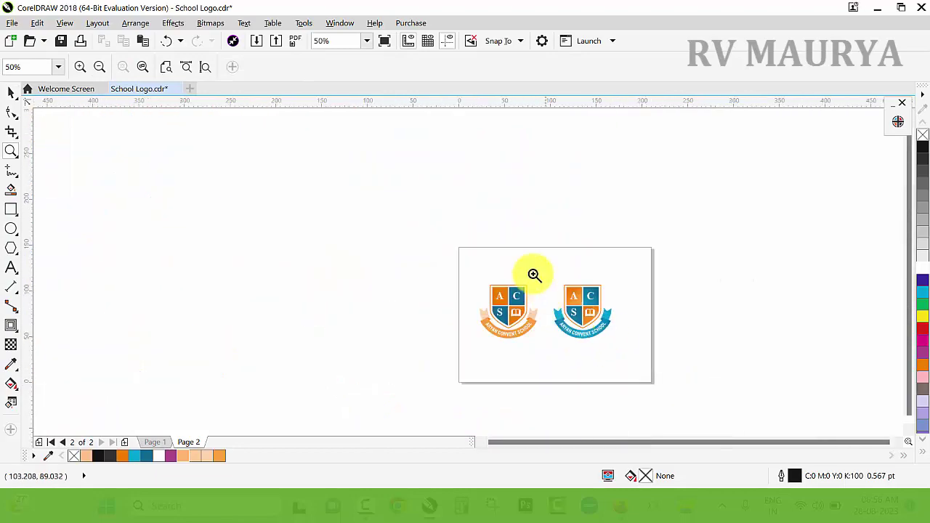
drag(523, 251, 668, 371)
key(space)
scroll(575, 399, up, 2)
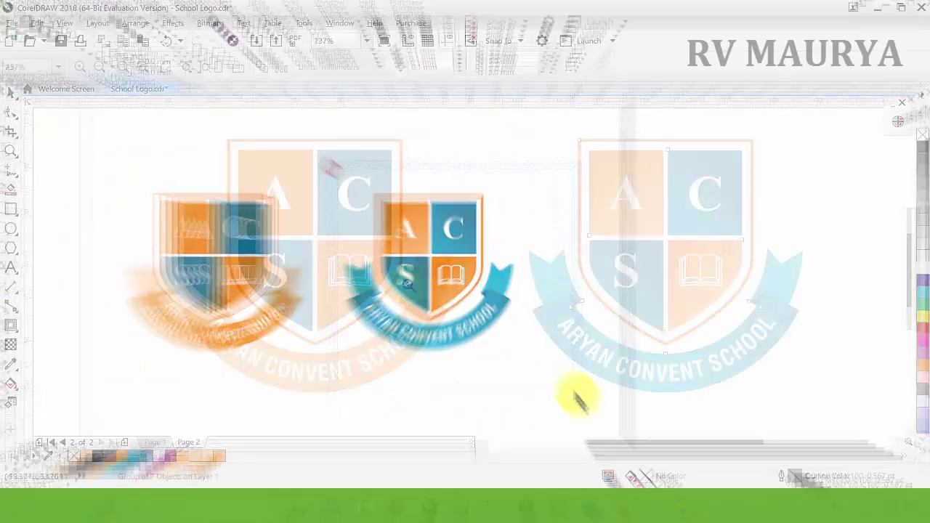
key(z)
mouse_move(166, 128)
mouse_down()
mouse_move(748, 385)
mouse_move(842, 416)
mouse_up()
key(space)
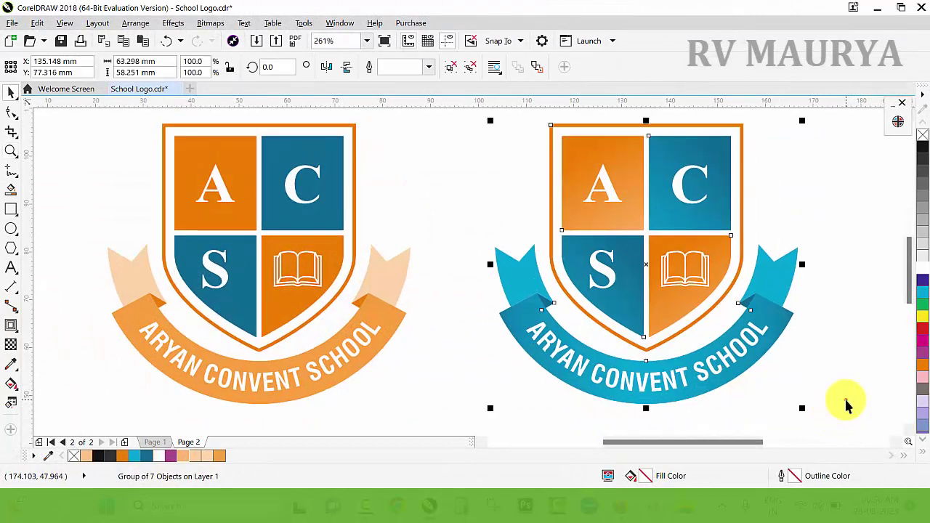
click(845, 404)
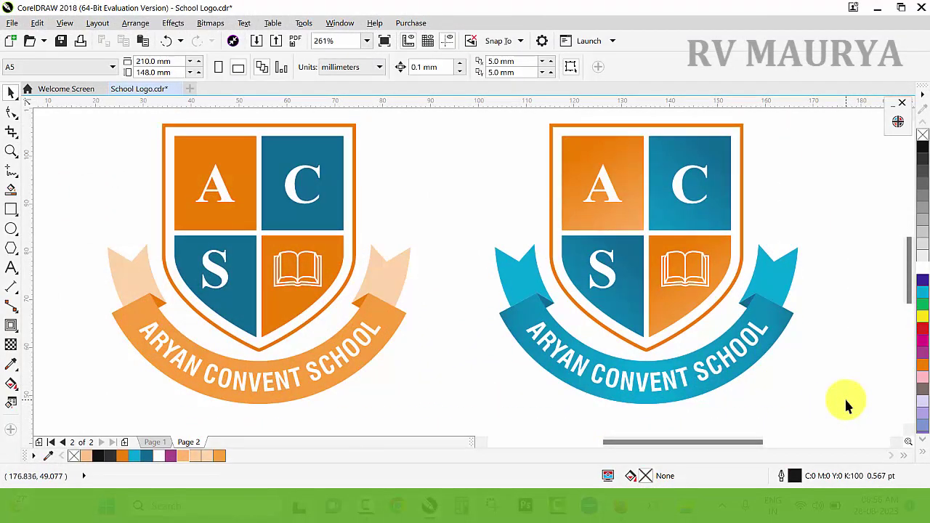